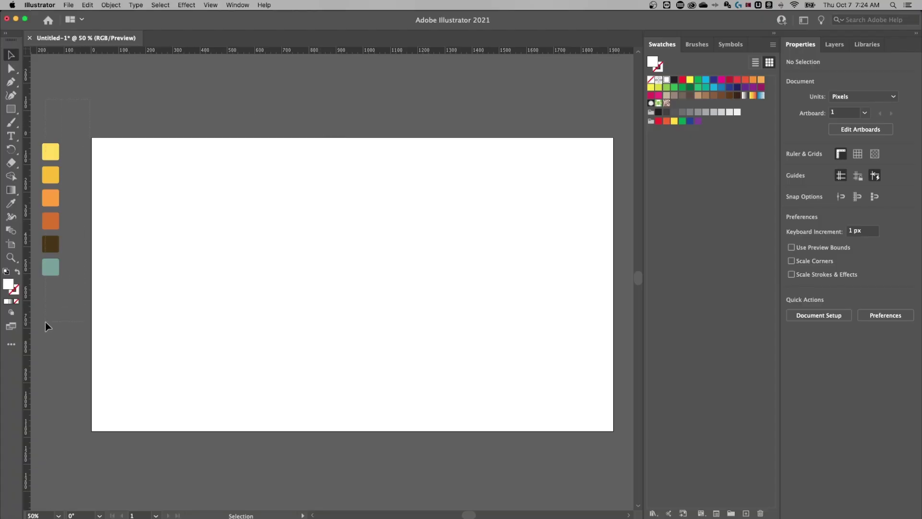
Step: Draw a rectangle about 732 by 672 px in the middle of the artboard
drag(45, 322, 45, 322)
click(158, 234)
click(11, 110)
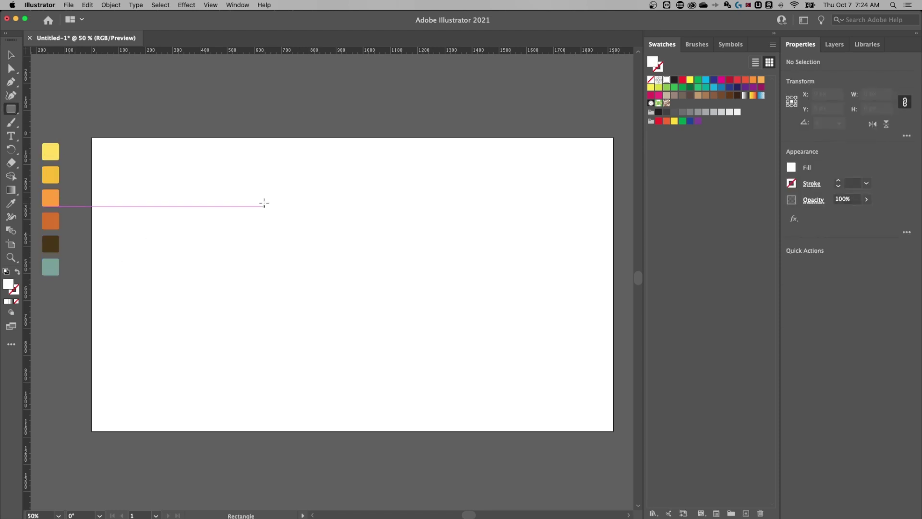
drag(247, 198, 446, 380)
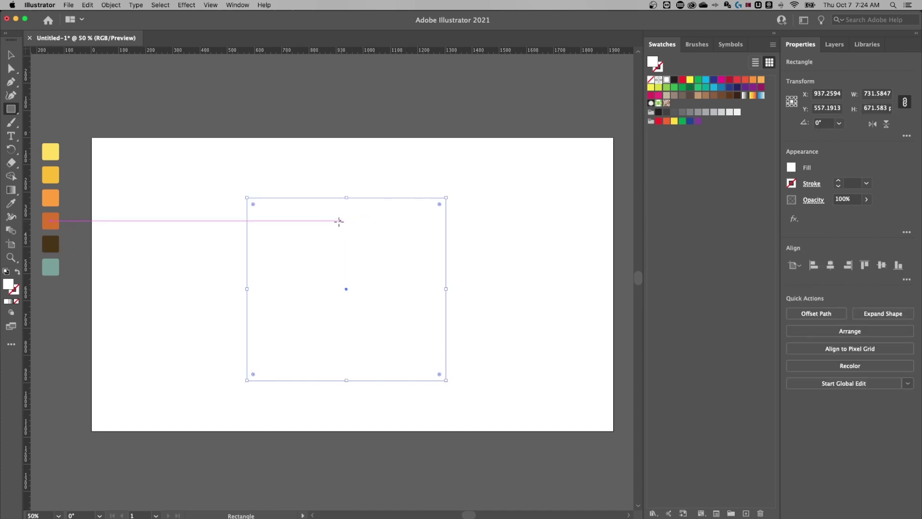
Step: Sample the dark brown swatch onto the rectangle and swap it to the stroke, leaving no fill
key(v)
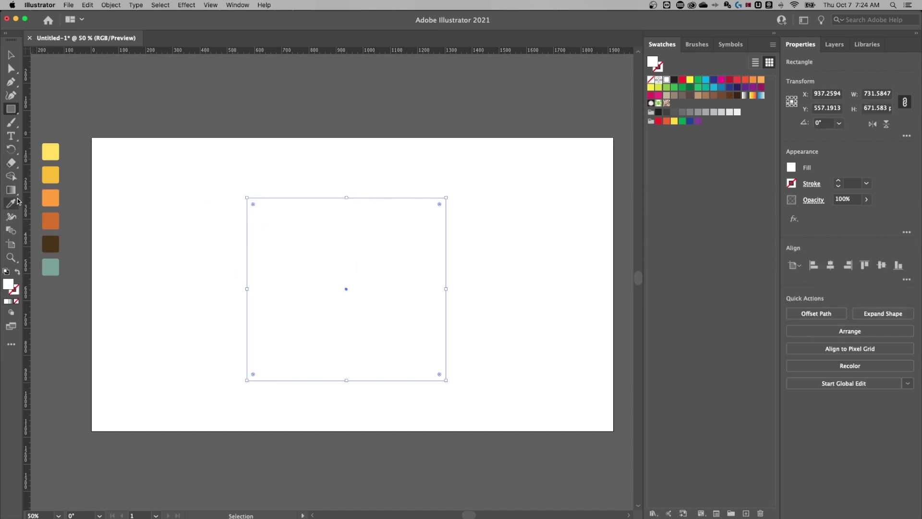
click(13, 204)
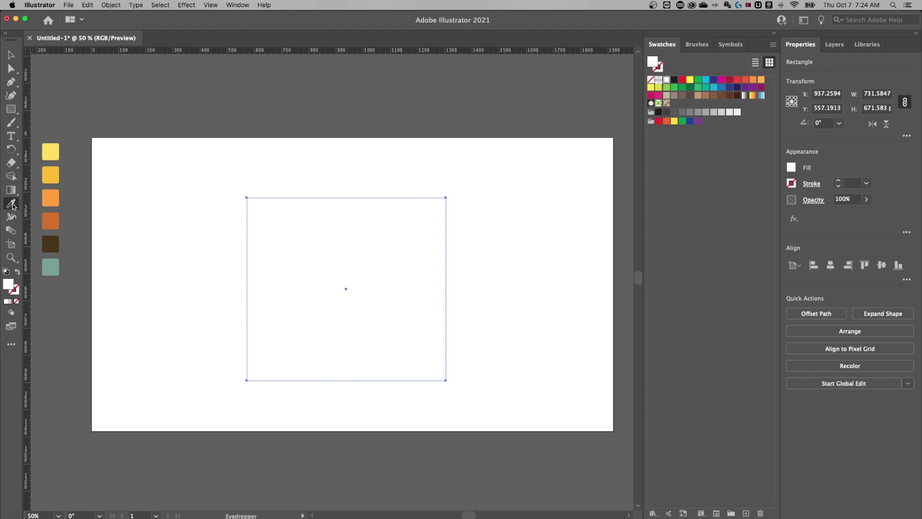
click(53, 245)
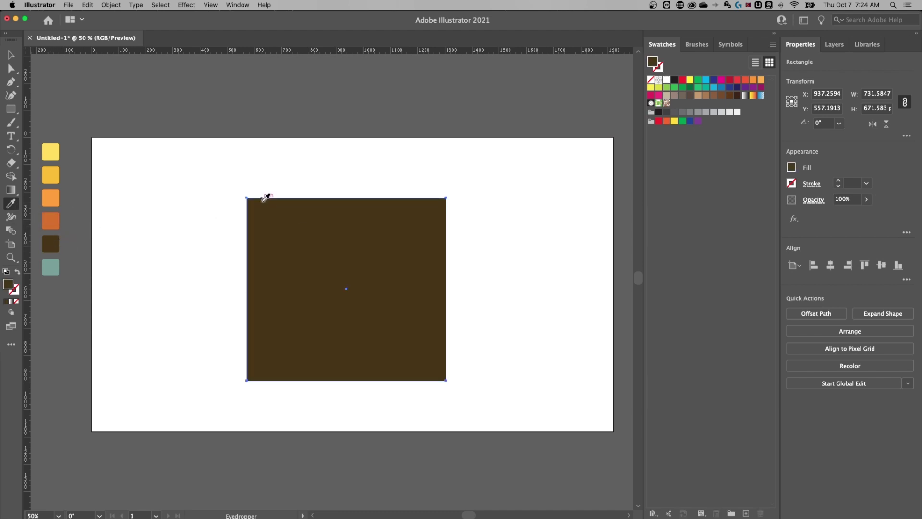
key(super)
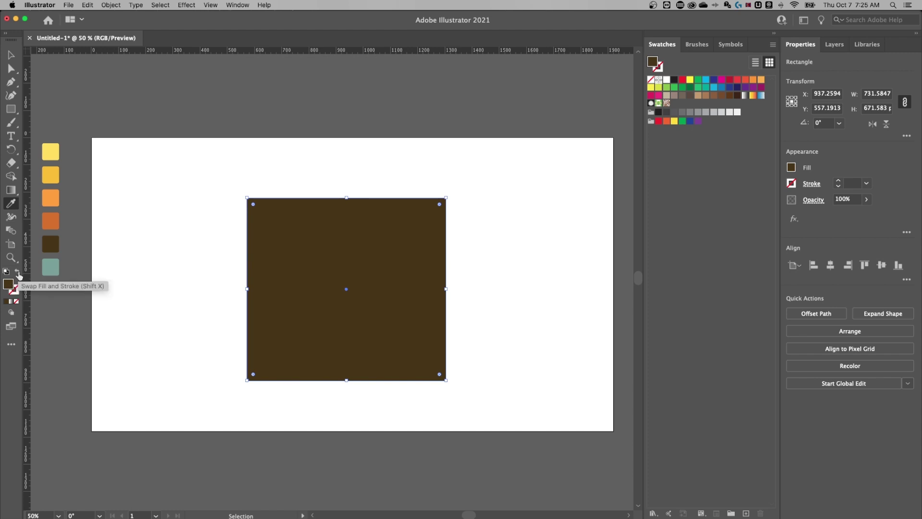
click(19, 275)
Step: Set the rectangle's stroke weight to 15 pt and give its corners a round join
click(851, 183)
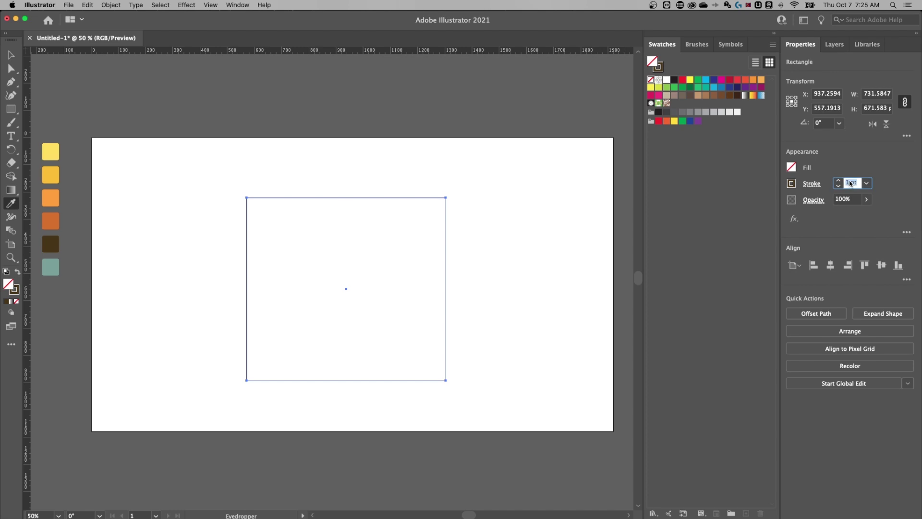
text(15)
key(Return)
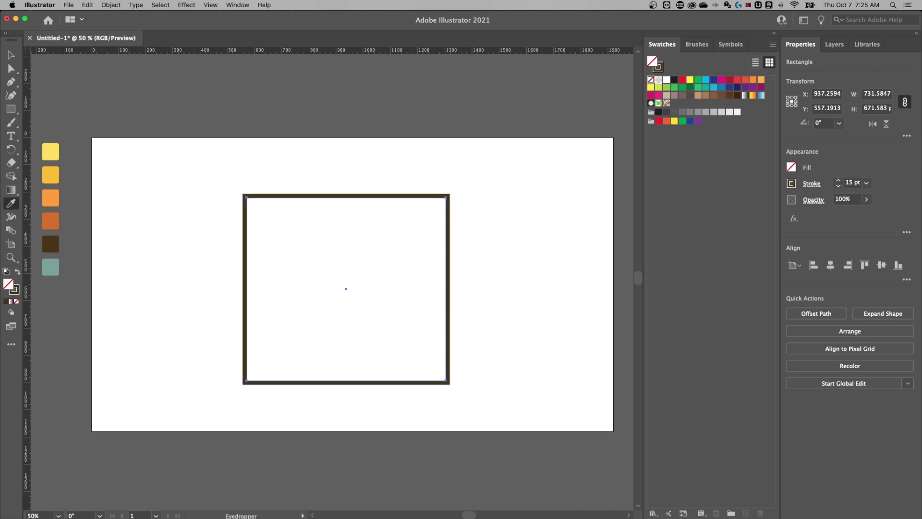
click(818, 184)
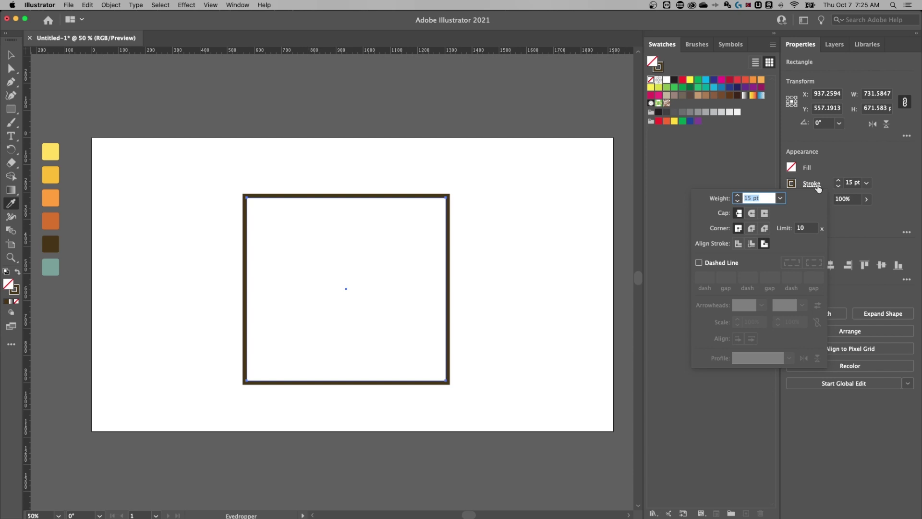
click(752, 228)
key(v)
click(492, 181)
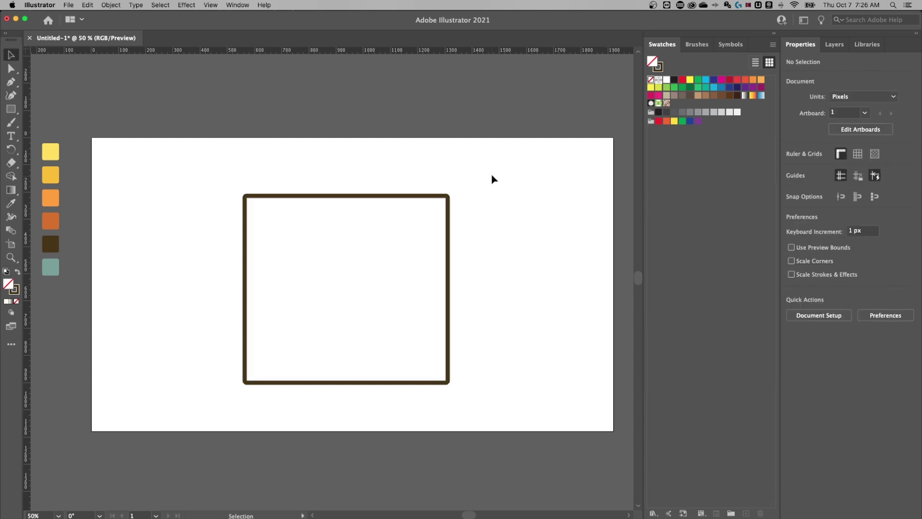
Step: Slightly round all four corners of the outlined rectangle with its live corner widget
drag(400, 240, 399, 241)
key(z)
drag(452, 206, 514, 204)
key(v)
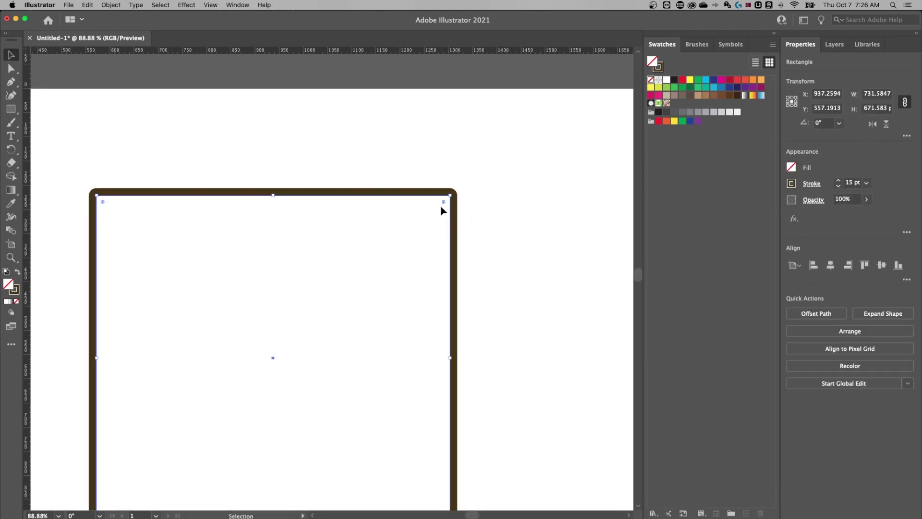
click(186, 4)
mouse_move(210, 5)
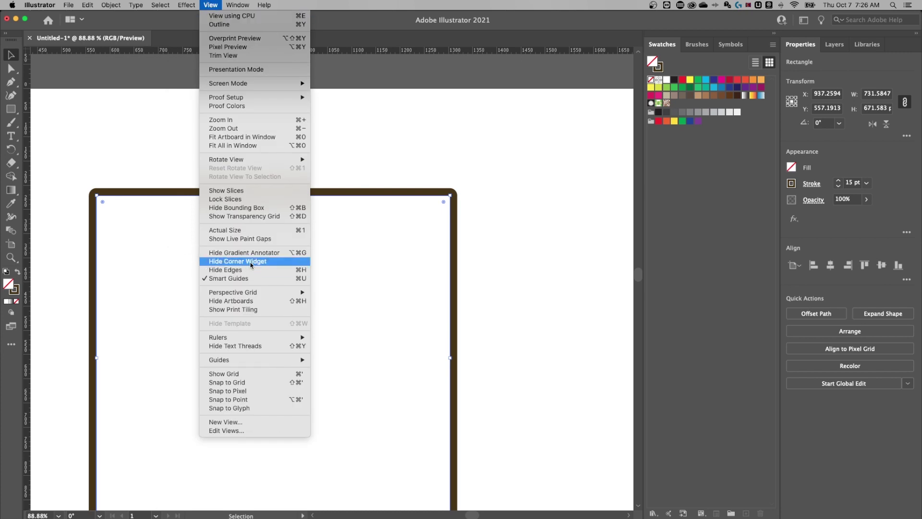
click(451, 210)
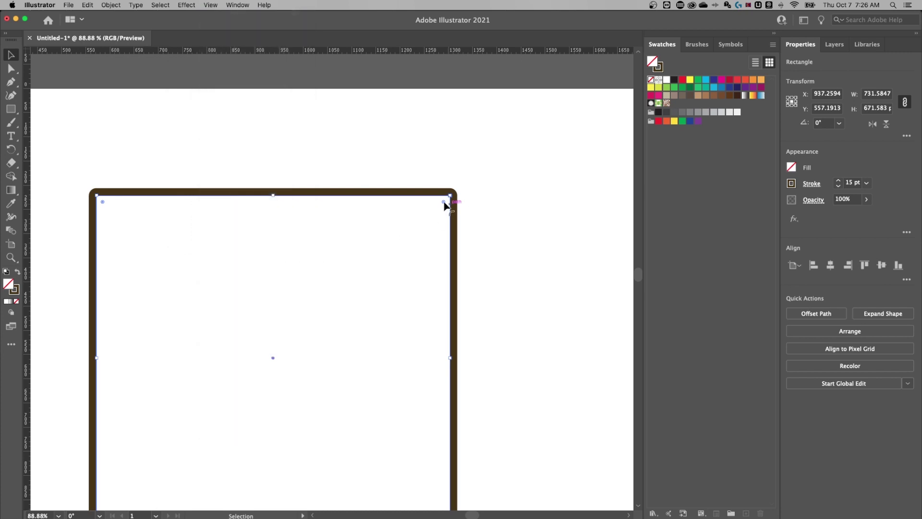
drag(444, 202, 442, 203)
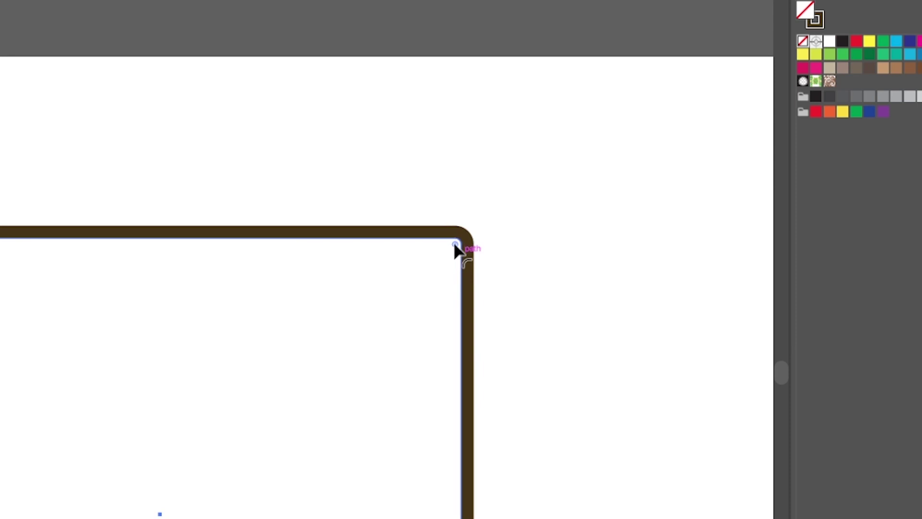
click(451, 247)
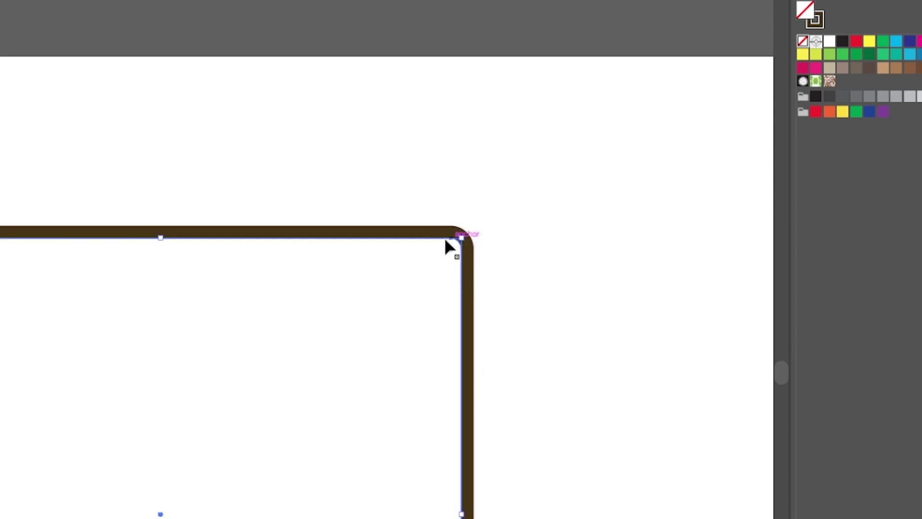
click(529, 201)
drag(551, 198, 324, 343)
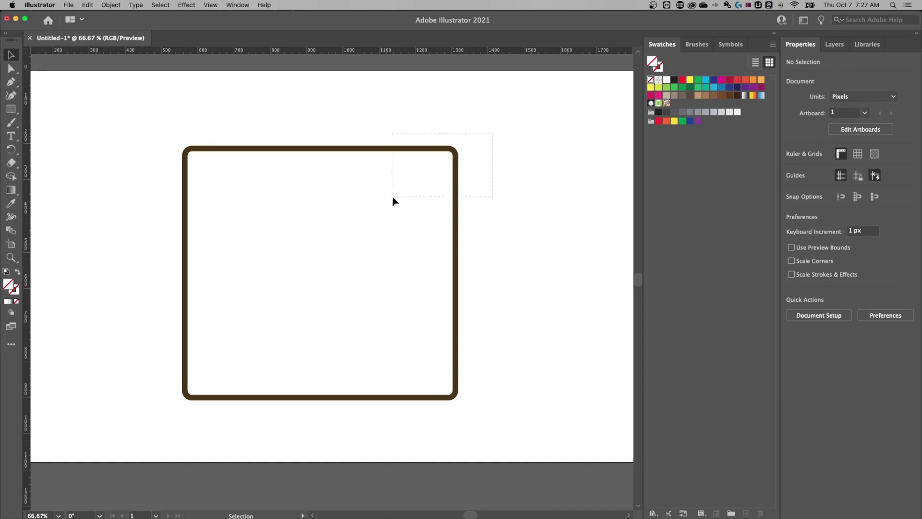
drag(393, 199, 394, 197)
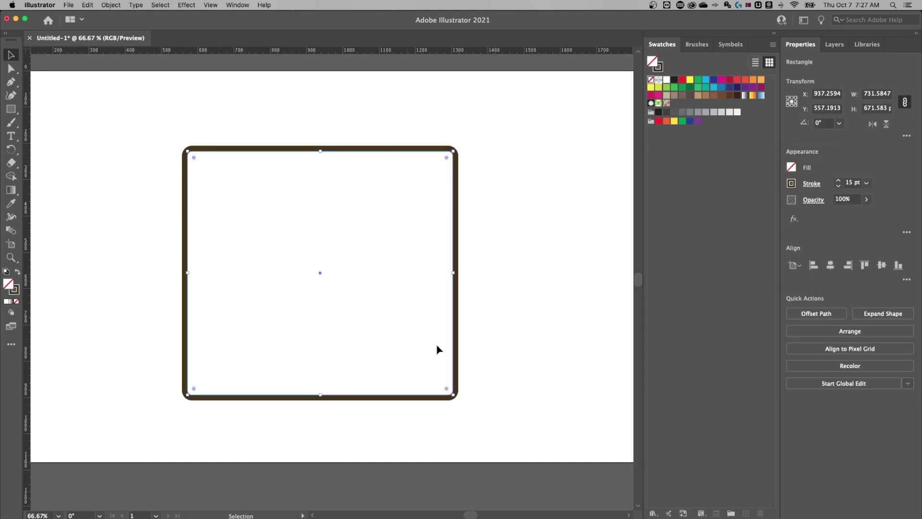
Step: Rename the rectangle's layer to "outlines"
click(835, 45)
double_click(848, 63)
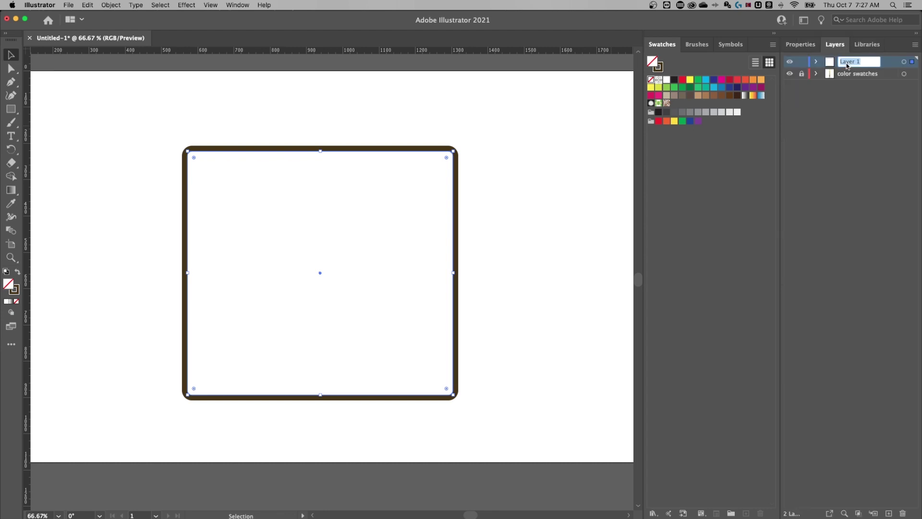
text(o)
key(Return)
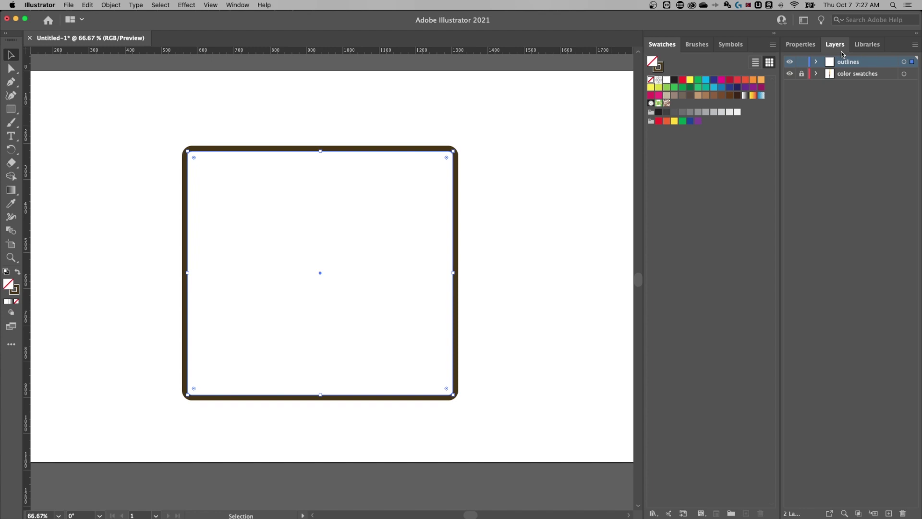
click(232, 6)
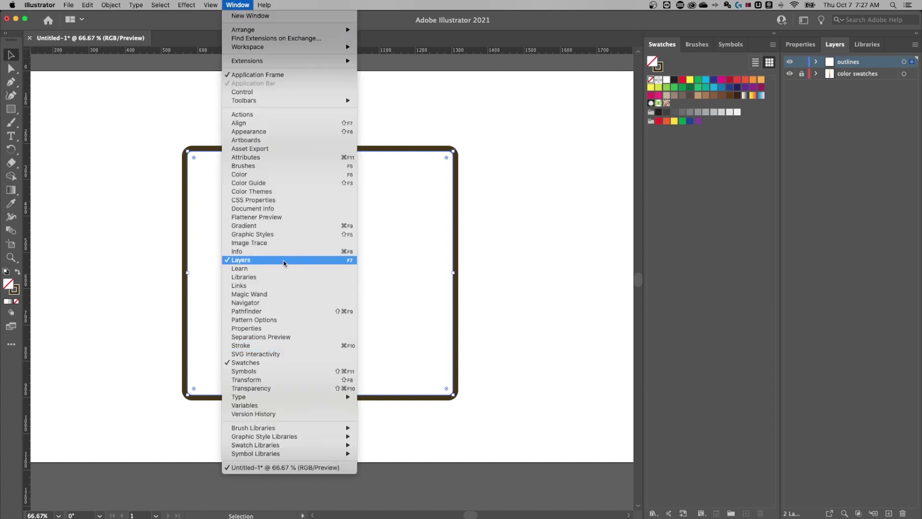
click(865, 65)
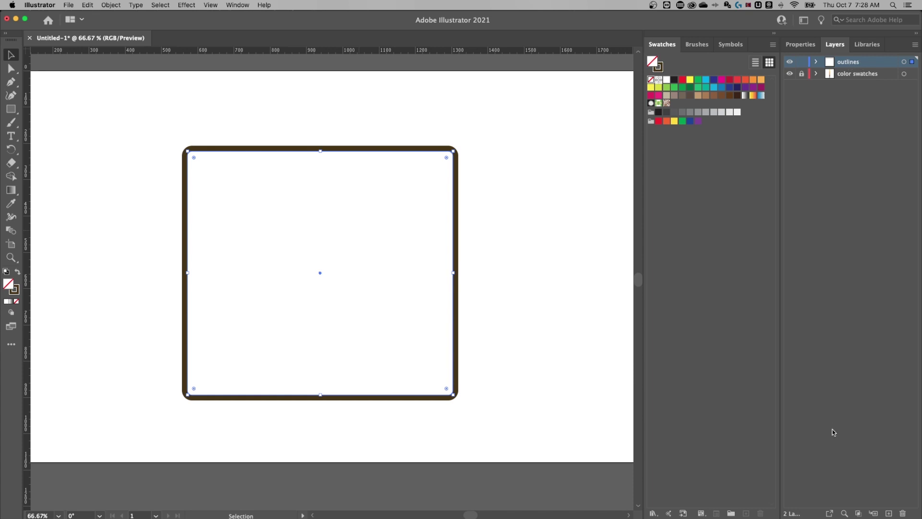
Step: Add a new layer named "color"
click(887, 513)
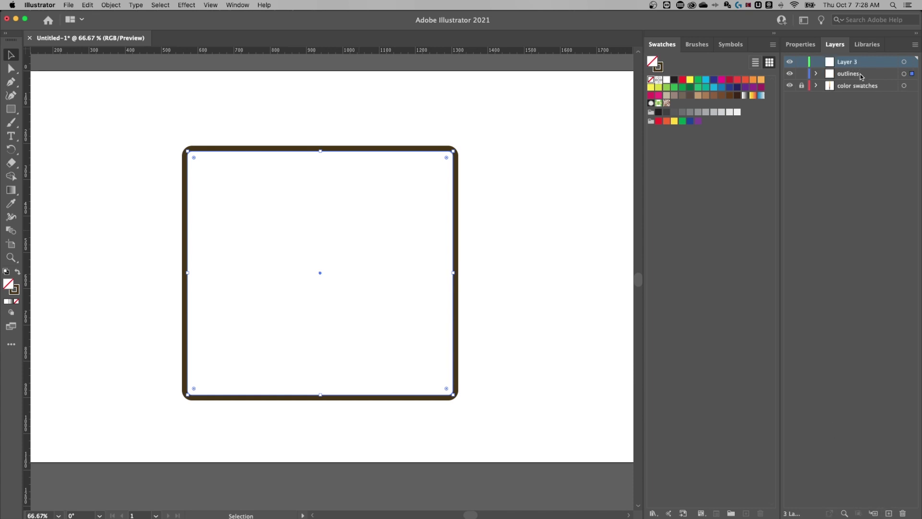
double_click(850, 63)
text(co)
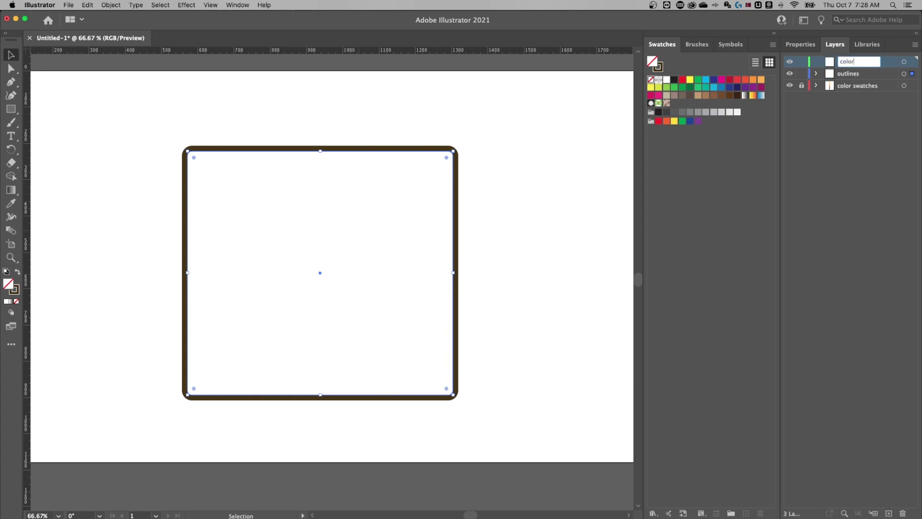
text(lor)
key(Return)
Step: Add another layer named "shadows/highlights"
click(889, 510)
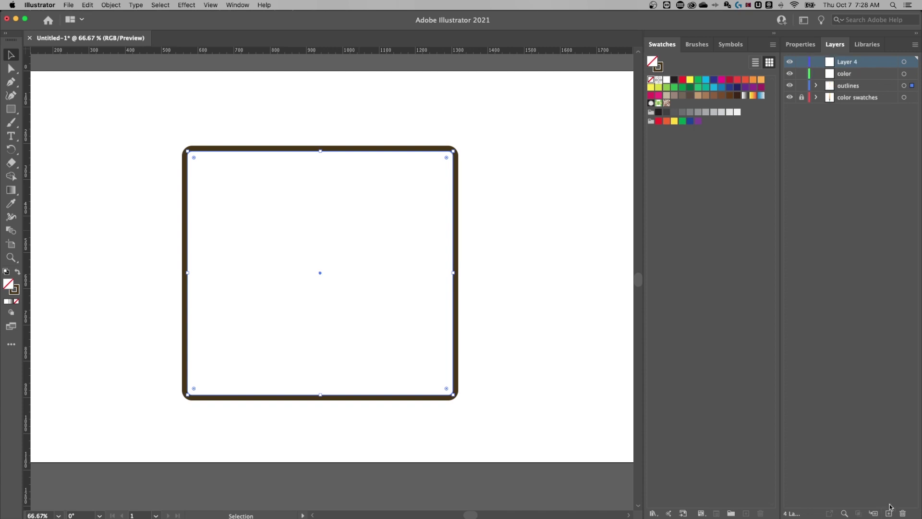
double_click(849, 62)
text(shadows/highlights)
key(Return)
Step: Move the outlines layer to the top of the layer stack and make it the active layer
drag(853, 89, 849, 58)
click(859, 73)
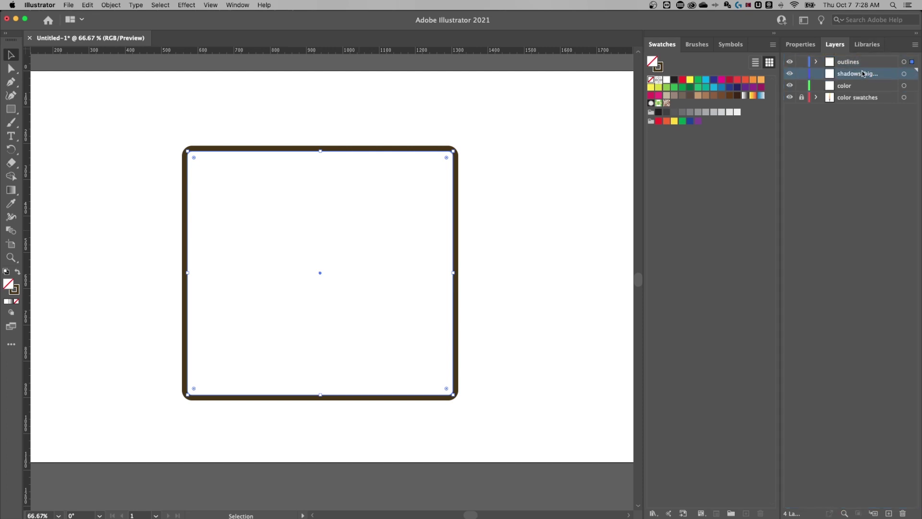
click(850, 86)
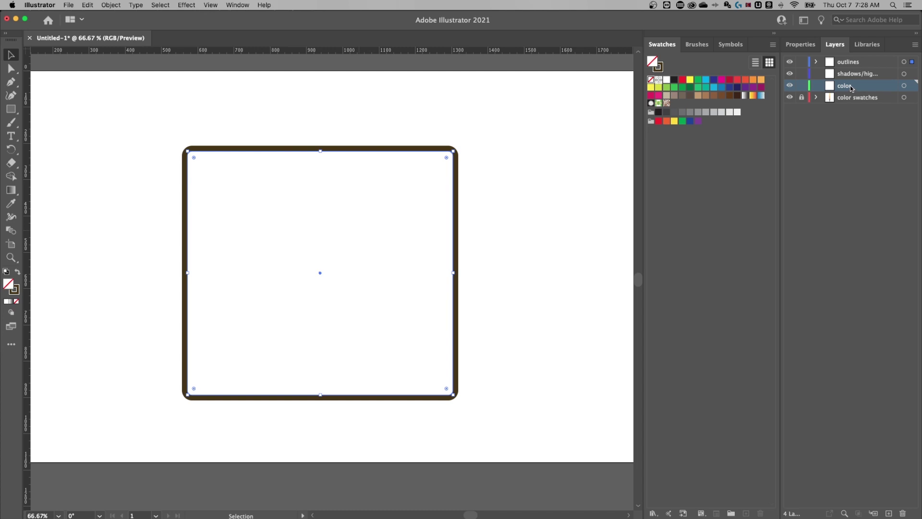
click(868, 64)
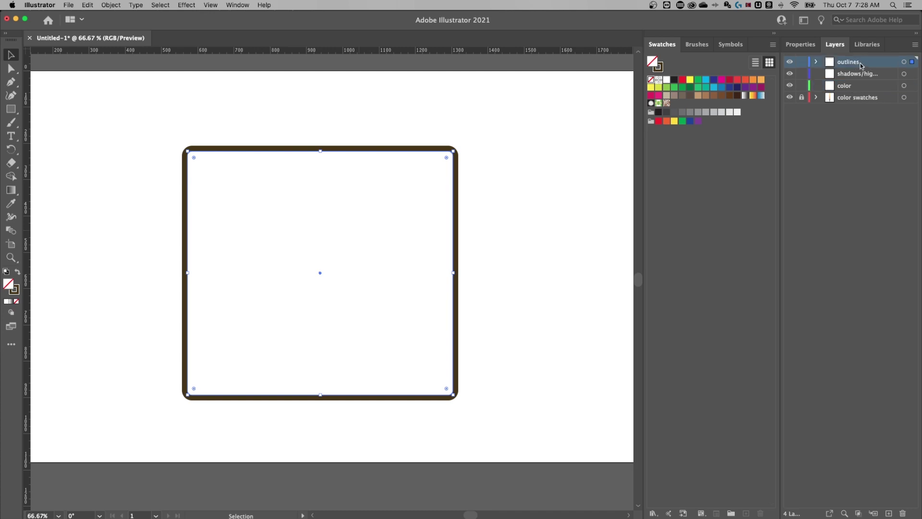
Step: Draw a small ellipse straddling the rectangle's top edge, left of its centre
click(531, 214)
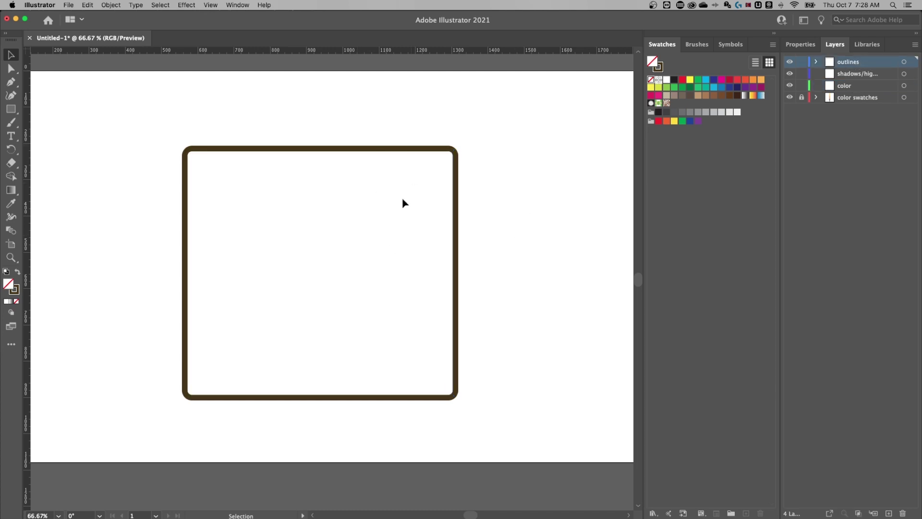
click(400, 153)
click(11, 109)
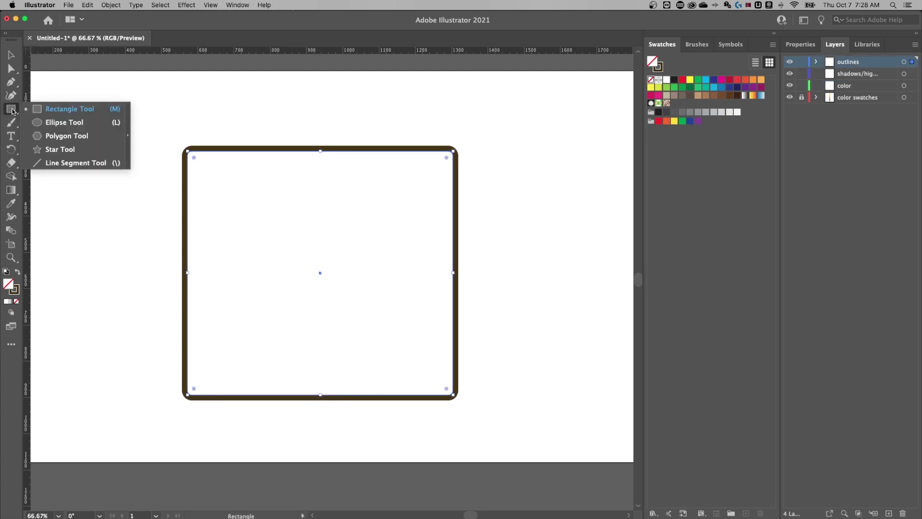
click(62, 123)
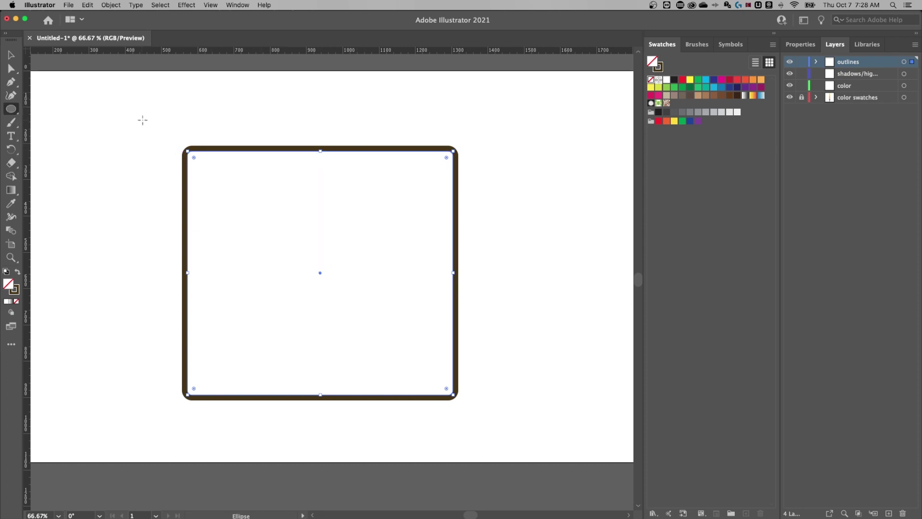
drag(282, 117, 227, 167)
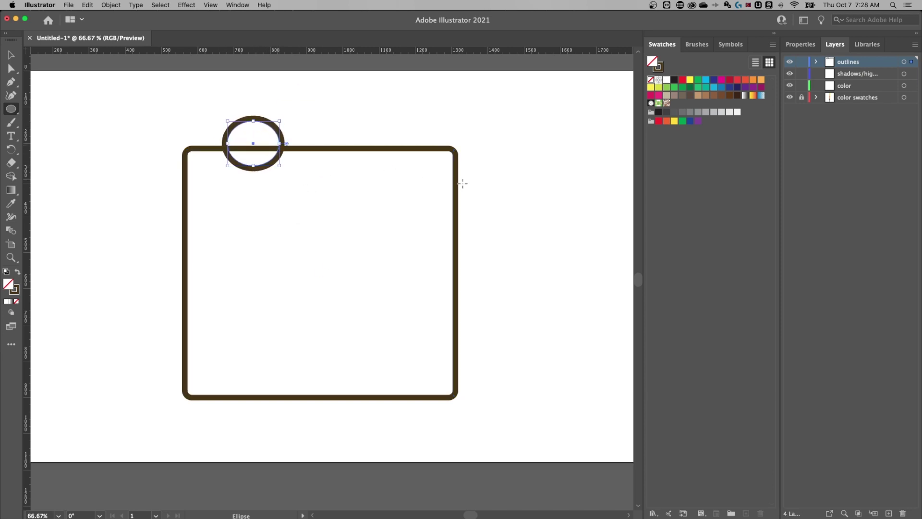
Step: Cut the ellipse out of the rectangle with the Shape Builder tool, leaving a curved notch in the top edge
key(v)
drag(487, 111, 133, 240)
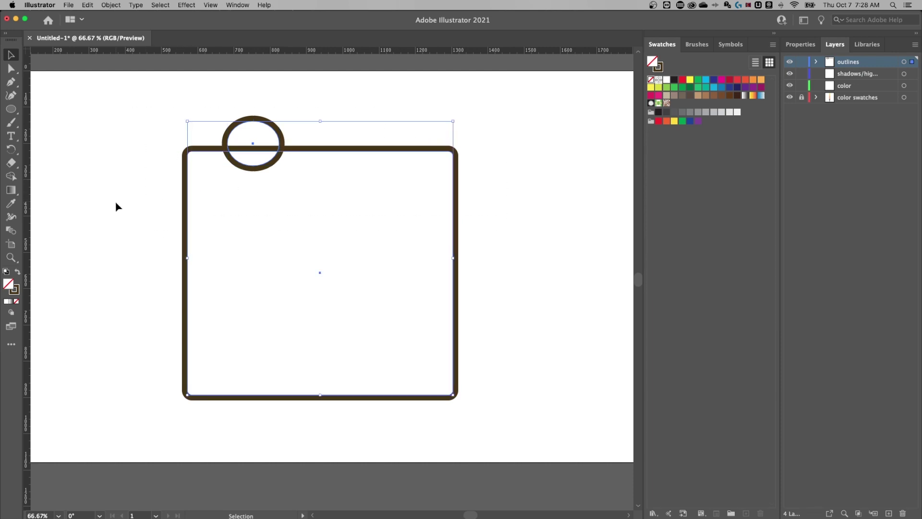
key(shift)
key(shift+m)
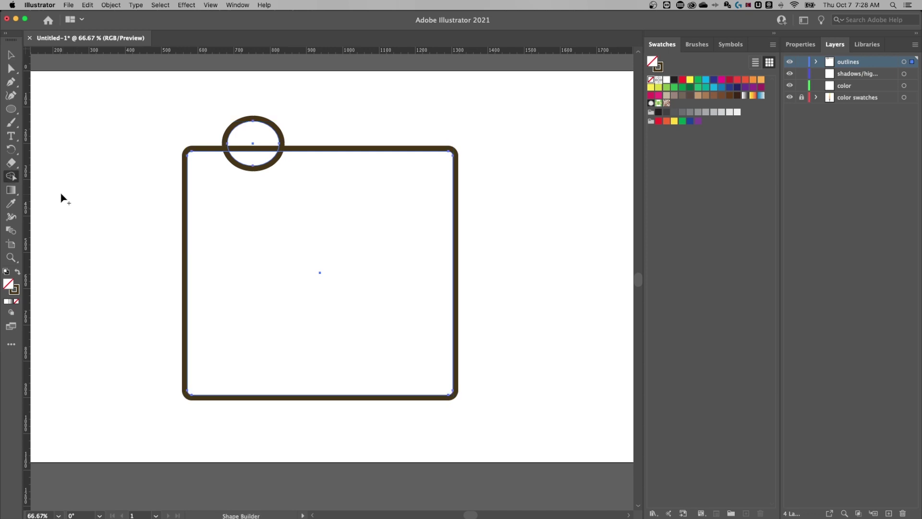
click(13, 177)
drag(264, 102, 255, 162)
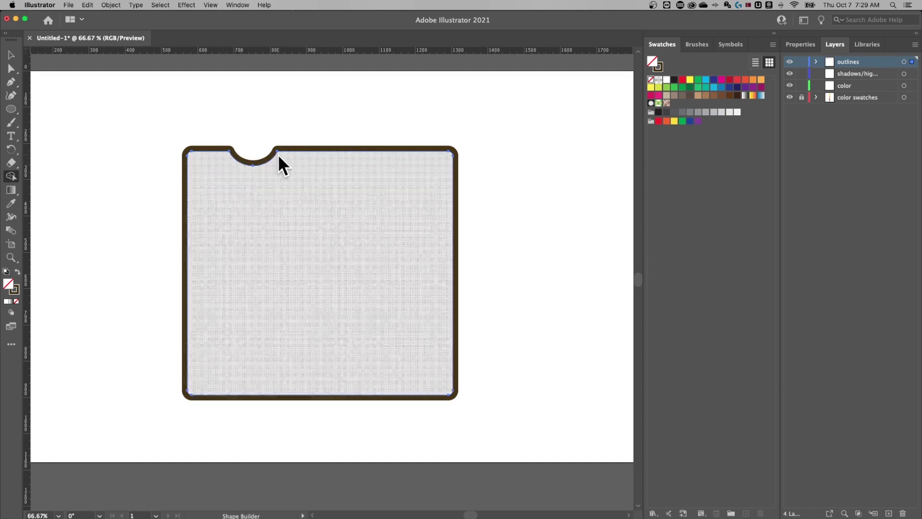
key(v)
click(330, 107)
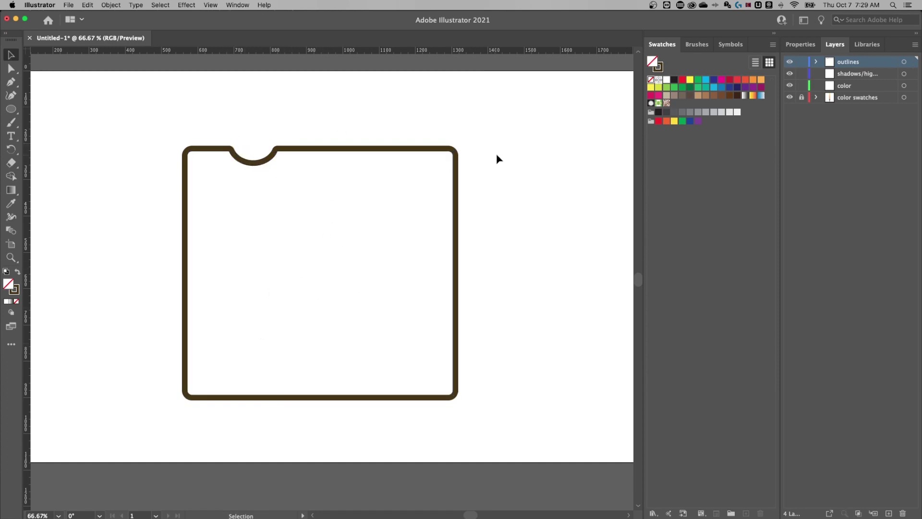
Step: Draw a tall ellipse straddling the rectangle's right edge and a smaller one straddling the lower part of its left edge
key(l)
drag(494, 178, 437, 272)
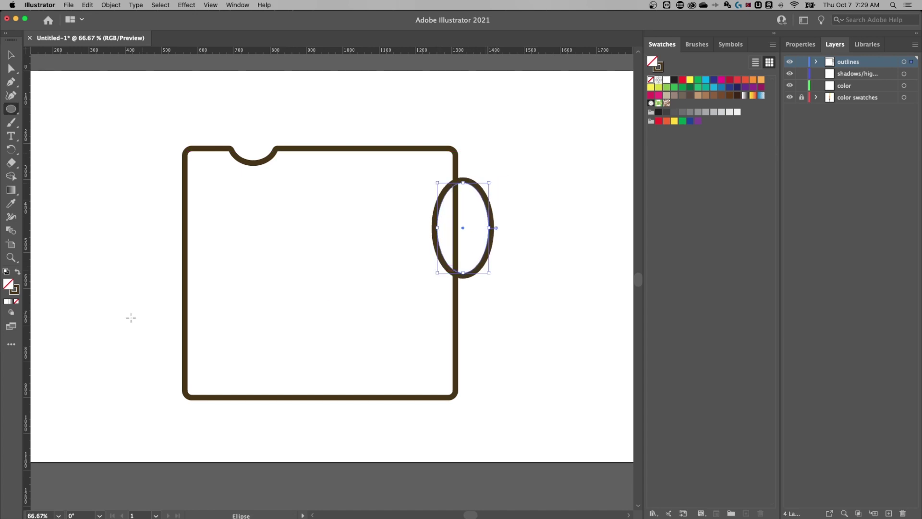
drag(159, 359, 197, 308)
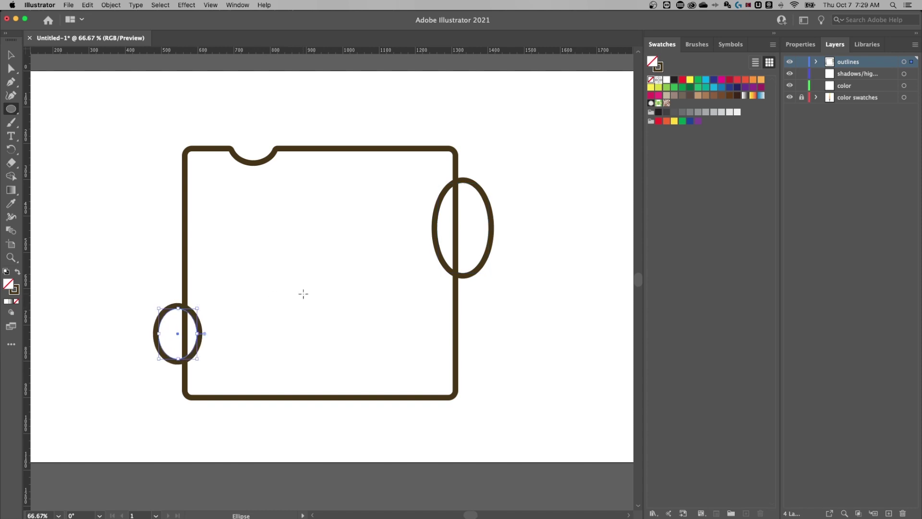
Step: Cut both side ellipses out of the rectangle with the Shape Builder tool, leaving curved notches in its right and left edges
key(v)
drag(103, 103, 552, 440)
key(shift+m)
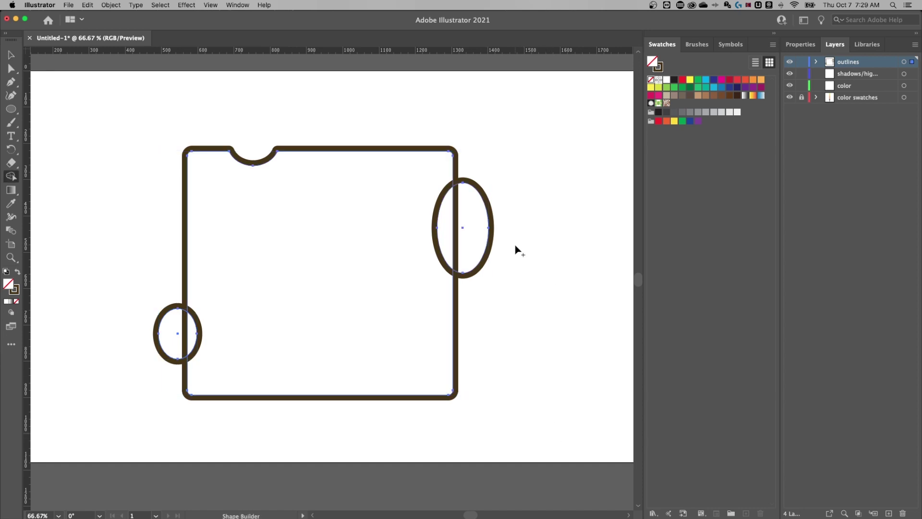
drag(524, 226, 446, 230)
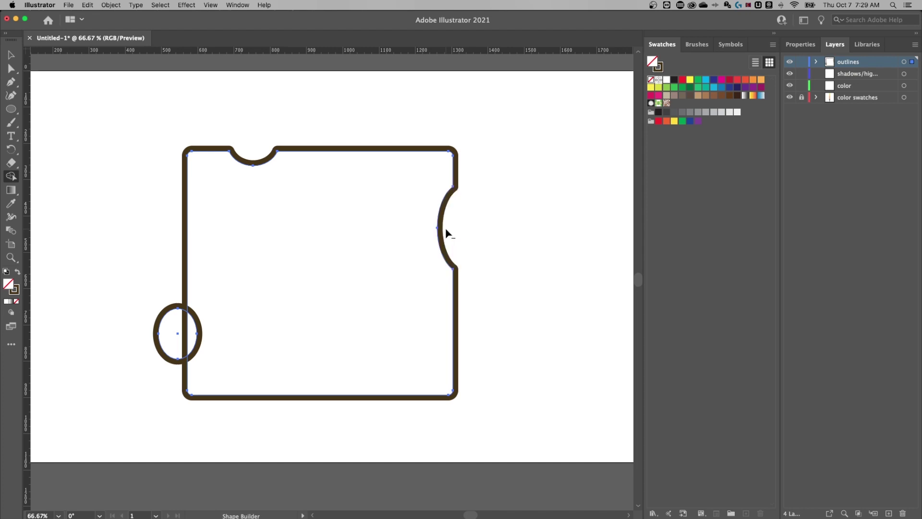
drag(137, 337, 187, 334)
click(11, 54)
click(576, 266)
Step: Draw seven circles of varied sizes scattered inside the notched rectangle as cheese holes
key(l)
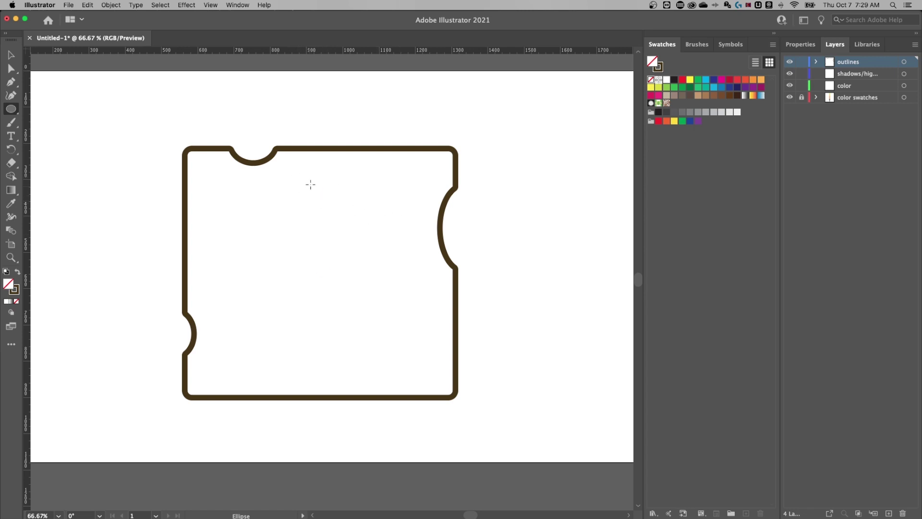
drag(289, 171, 335, 223)
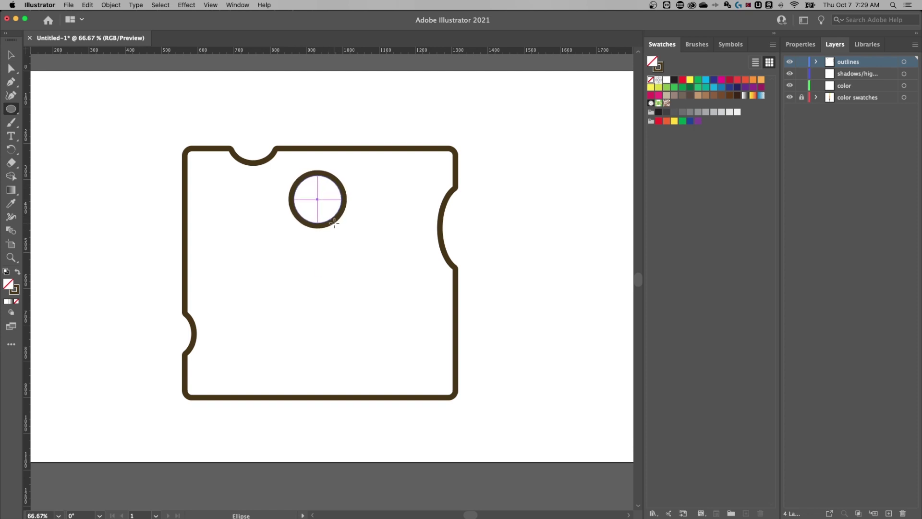
drag(217, 218, 243, 242)
drag(277, 341, 300, 363)
drag(327, 269, 337, 281)
drag(398, 184, 406, 201)
drag(386, 348, 407, 327)
drag(408, 283, 418, 270)
Step: Enlarge the small centre circle and shift it, the upper circles and the large lower-left circle for a more even spread
key(v)
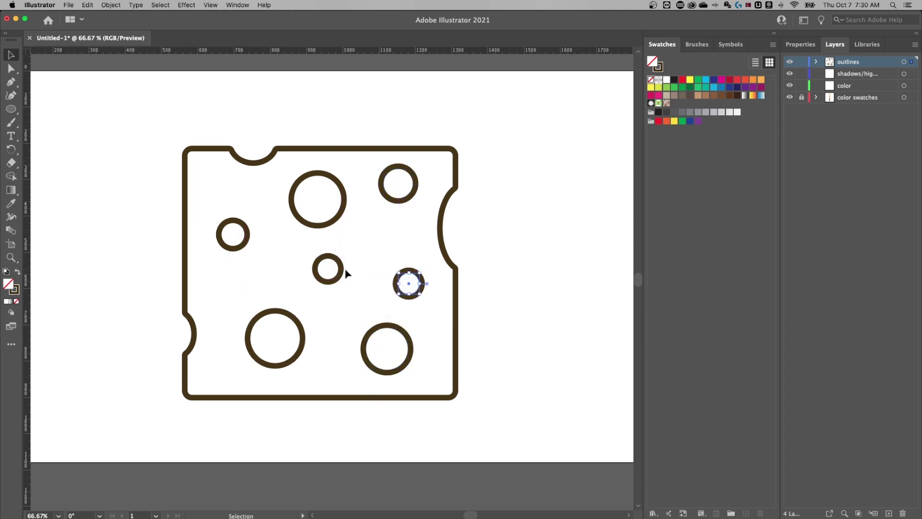
click(338, 269)
mouse_move(339, 257)
mouse_down()
mouse_move(338, 244)
mouse_move(346, 250)
mouse_up()
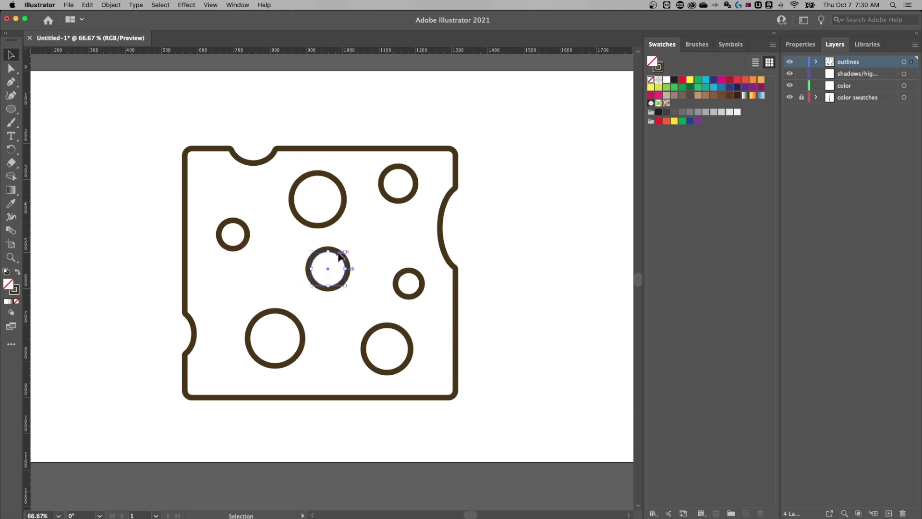
drag(249, 233, 240, 220)
drag(315, 228, 301, 236)
drag(290, 317, 274, 321)
drag(311, 273, 320, 283)
mouse_move(403, 201)
mouse_down()
mouse_move(391, 210)
mouse_move(398, 216)
mouse_up()
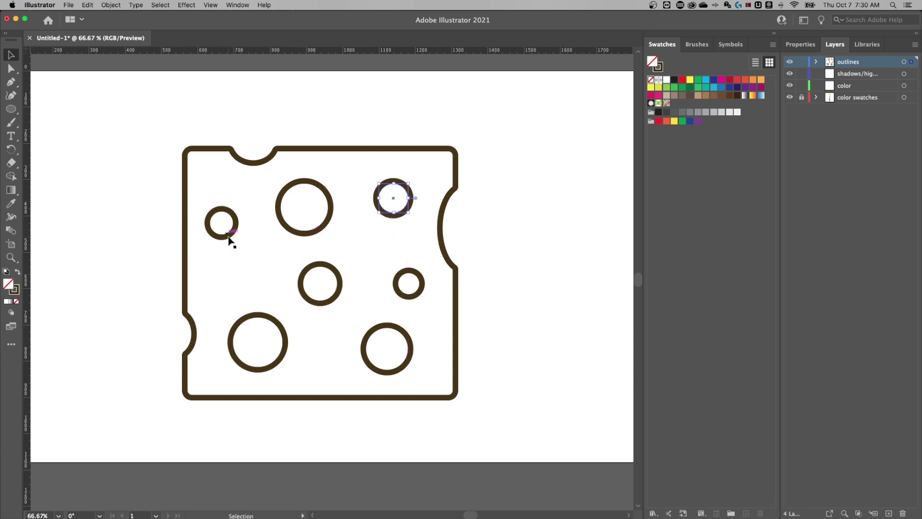
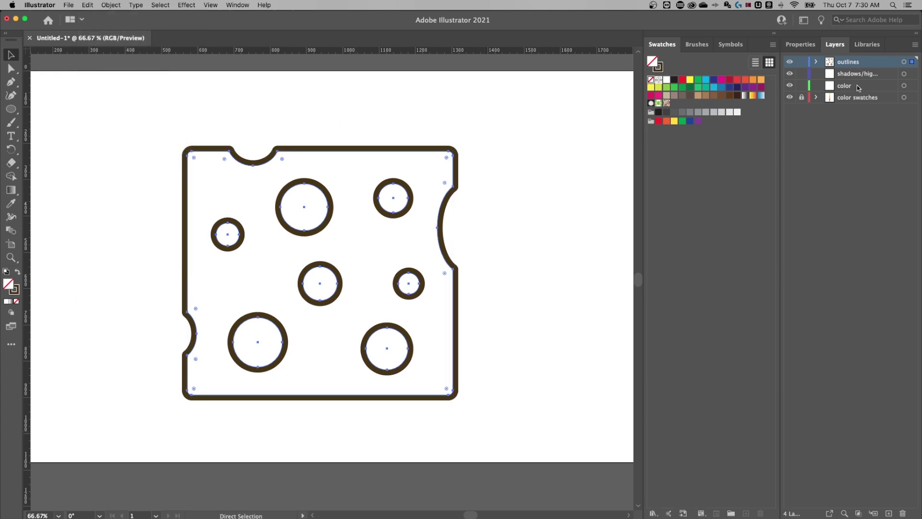
Step: Lock the outlines layer and paste the copied outlines in place on the color layer
click(802, 63)
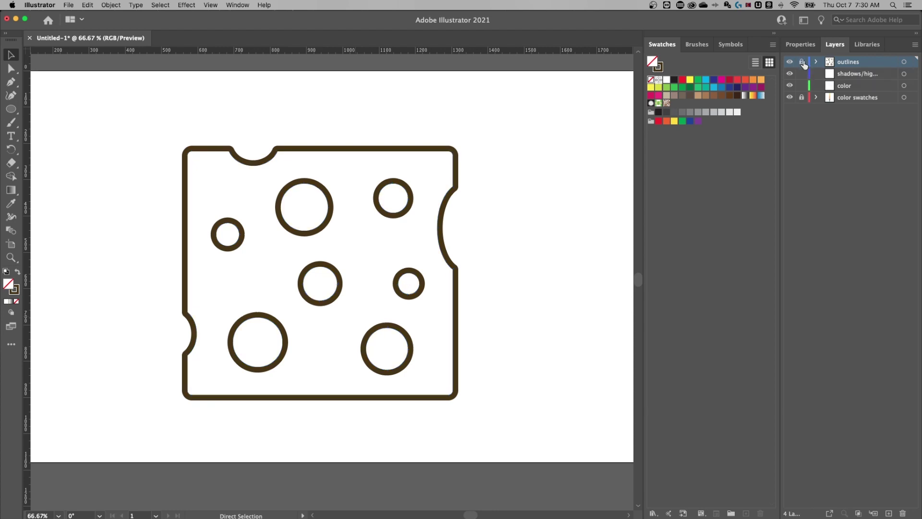
click(855, 85)
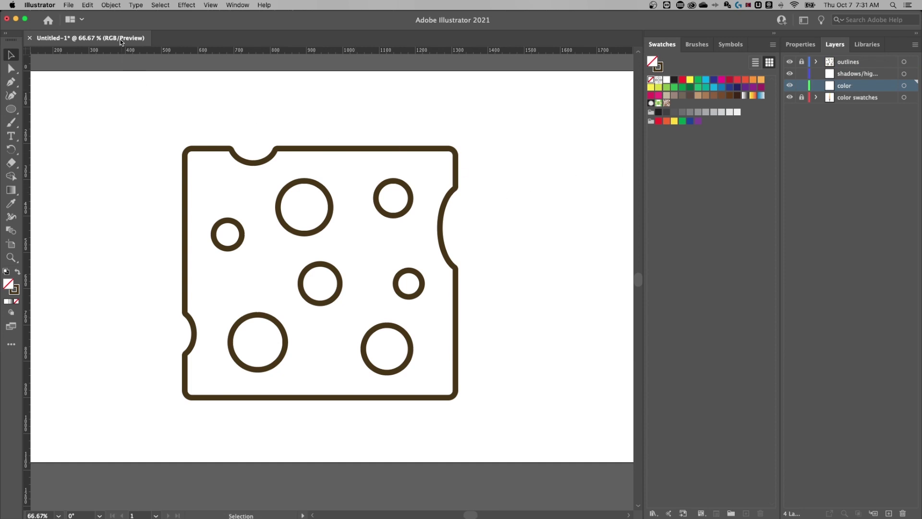
click(88, 6)
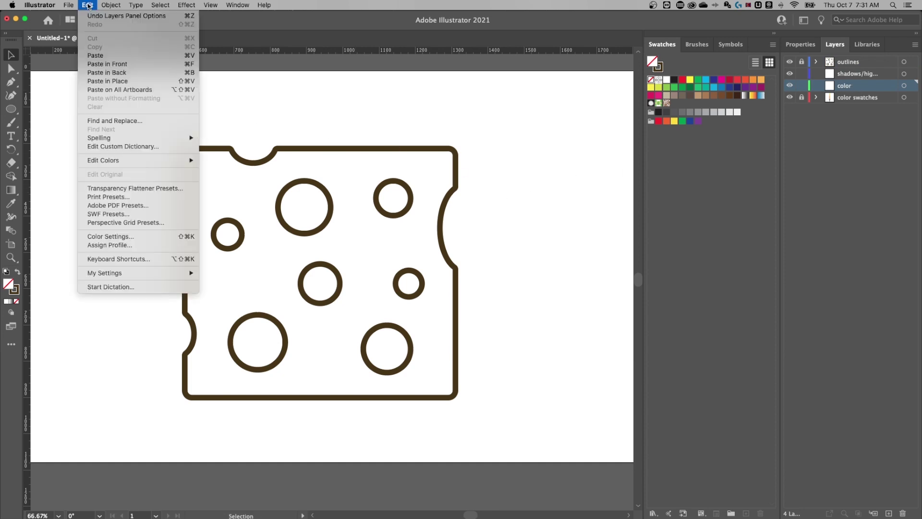
click(114, 81)
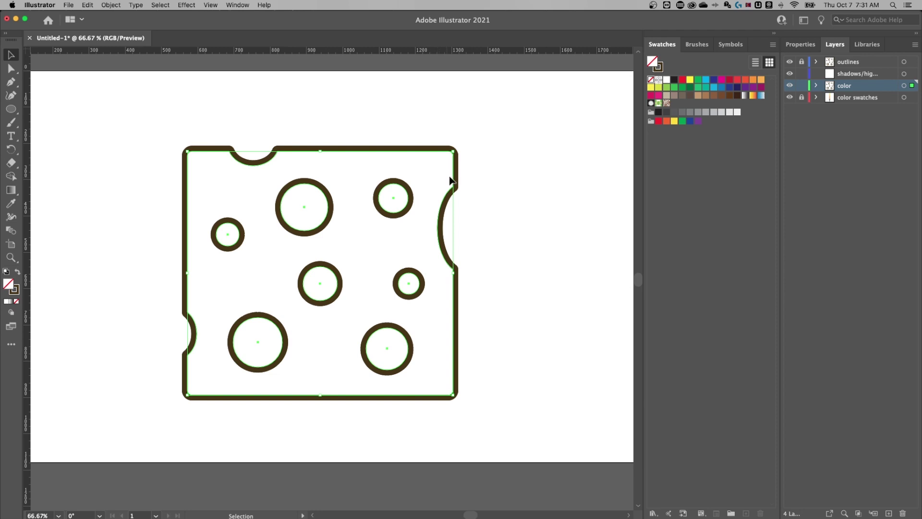
Step: Fill the color layer's cheese body with the light yellow palette swatch using the Eyedropper, leaving it without a stroke
click(482, 161)
drag(485, 132, 445, 169)
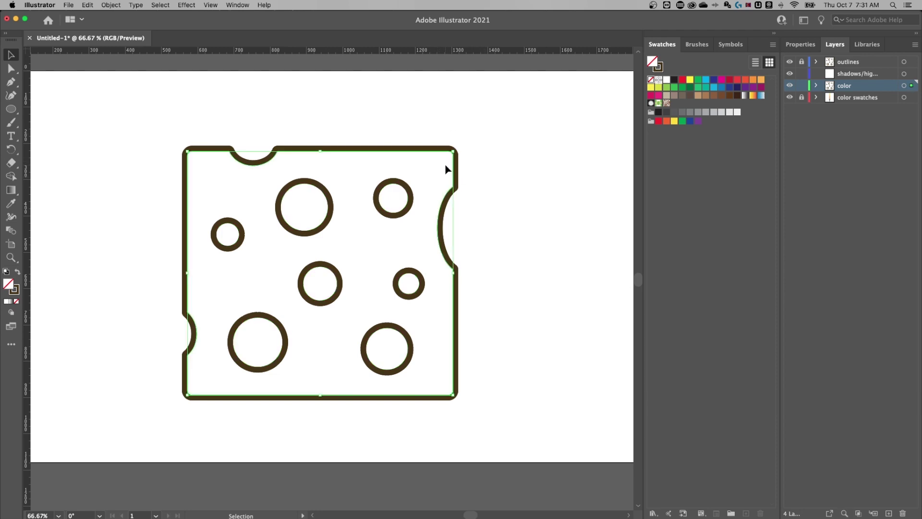
click(18, 275)
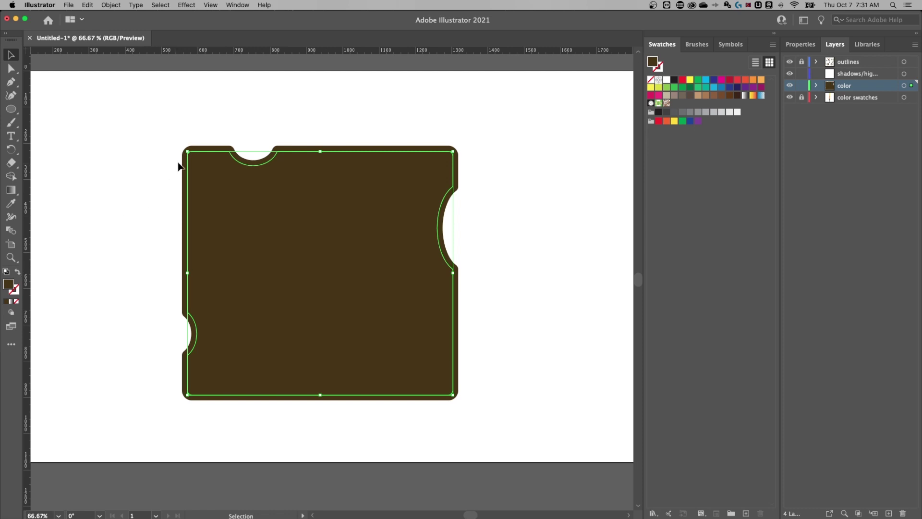
drag(121, 214, 255, 243)
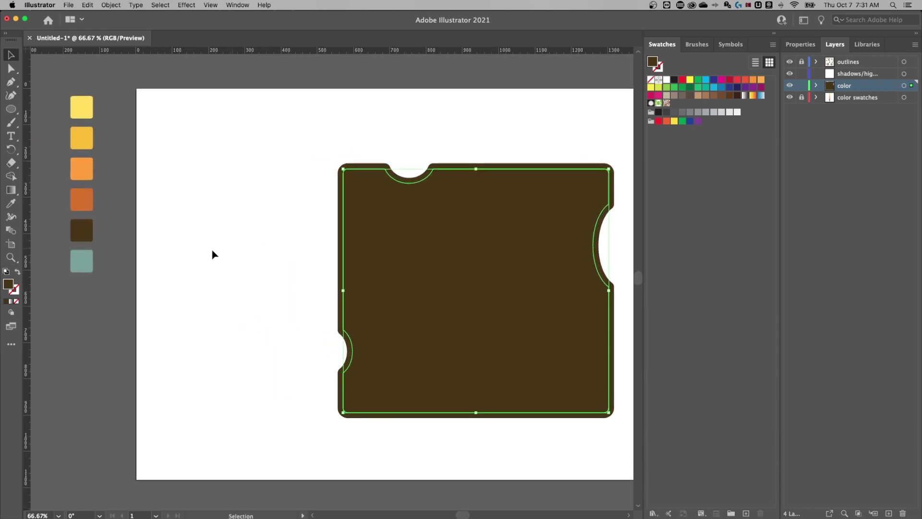
key(i)
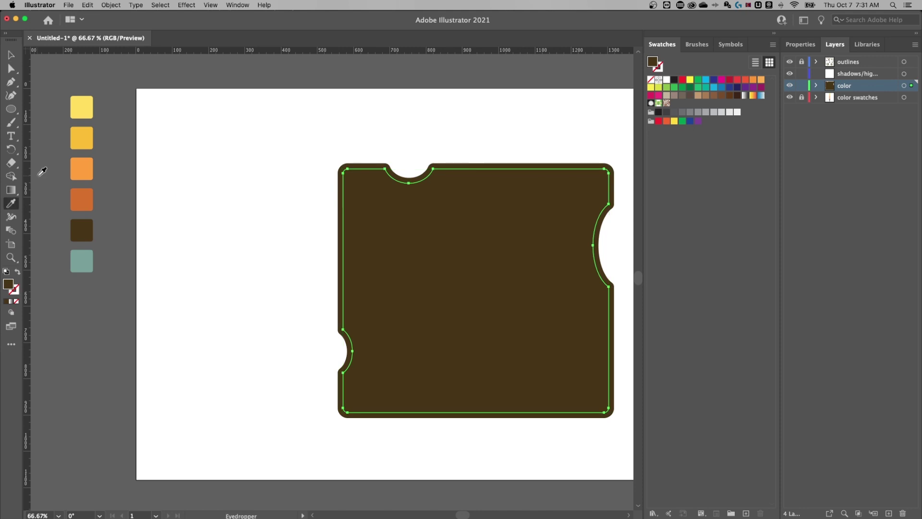
click(89, 105)
key(v)
drag(260, 151, 210, 163)
click(222, 159)
click(445, 186)
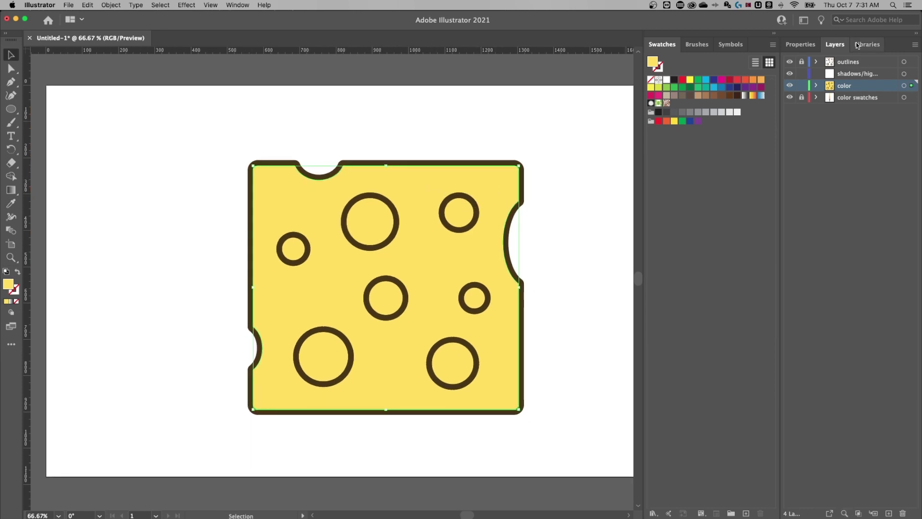
click(849, 63)
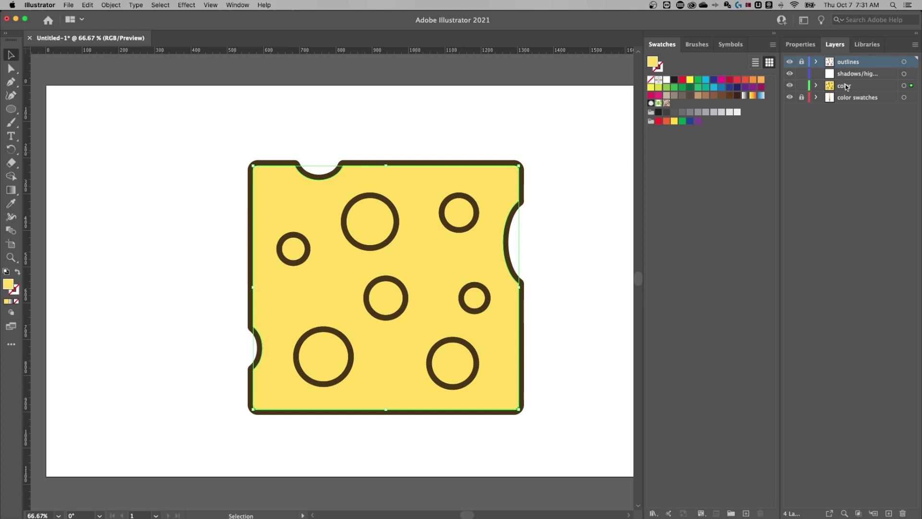
click(843, 87)
drag(558, 209, 502, 212)
Step: Fill all seven hole circles on the color layer with the light orange palette swatch using the Eyedropper, without strokes
click(423, 203)
key(slash)
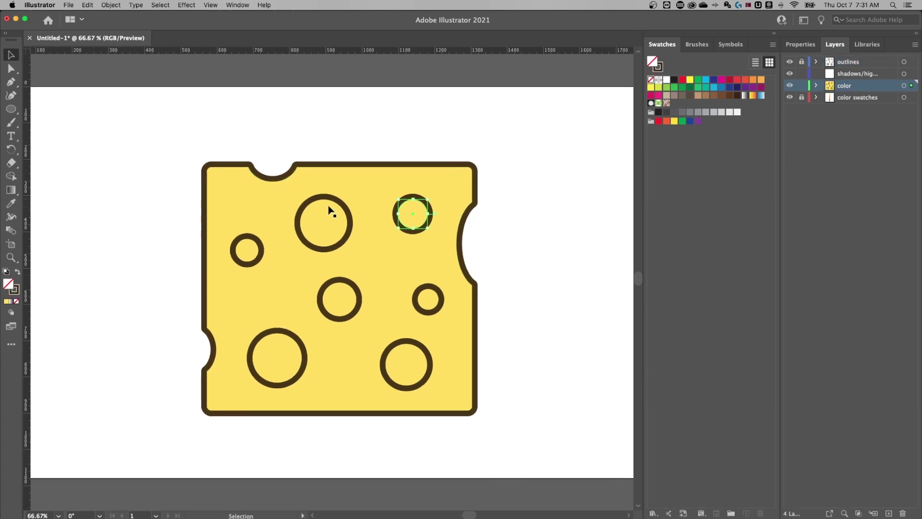
drag(540, 185, 216, 393)
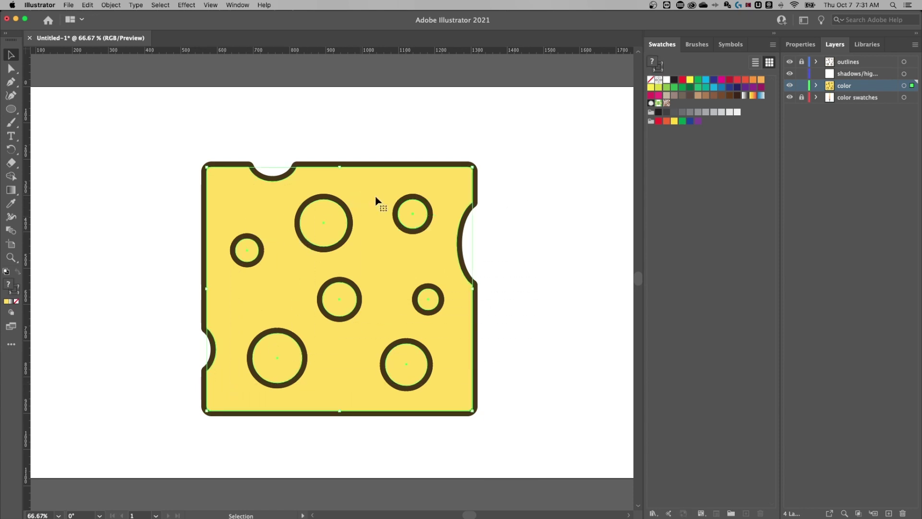
shift+click(454, 176)
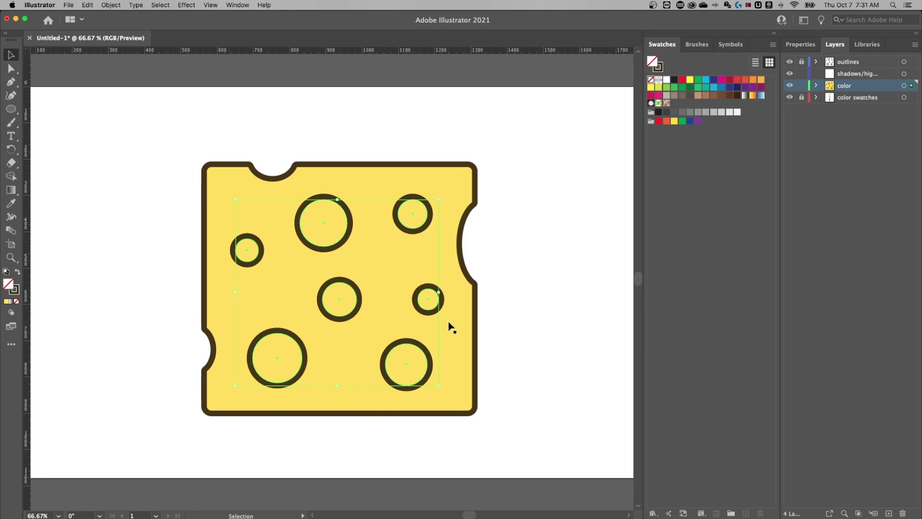
click(18, 272)
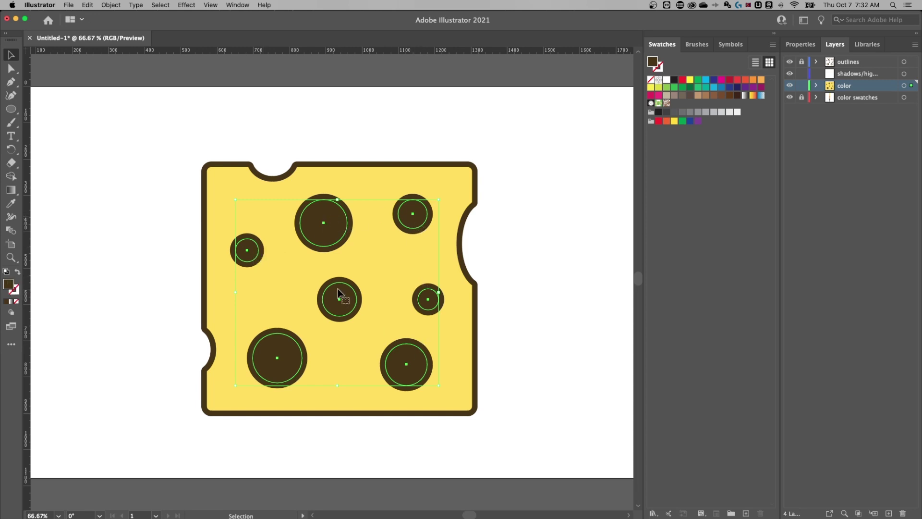
drag(142, 195, 282, 172)
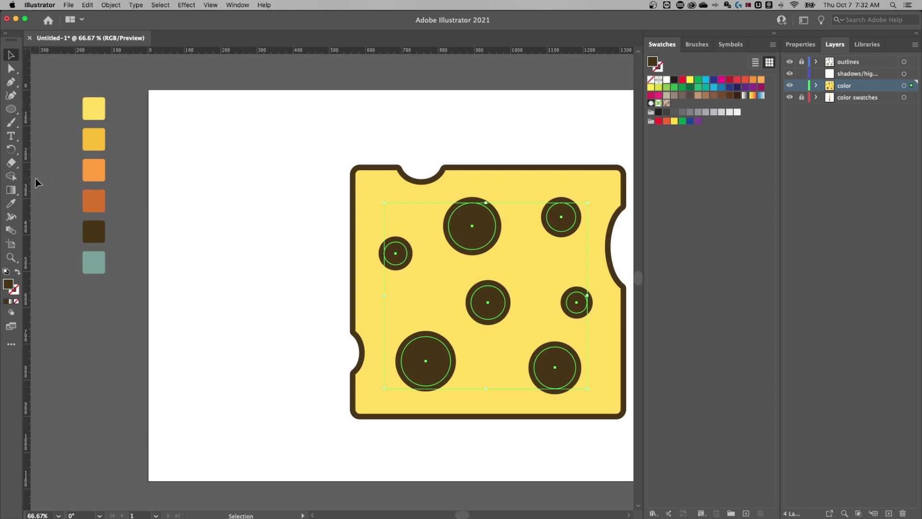
click(11, 203)
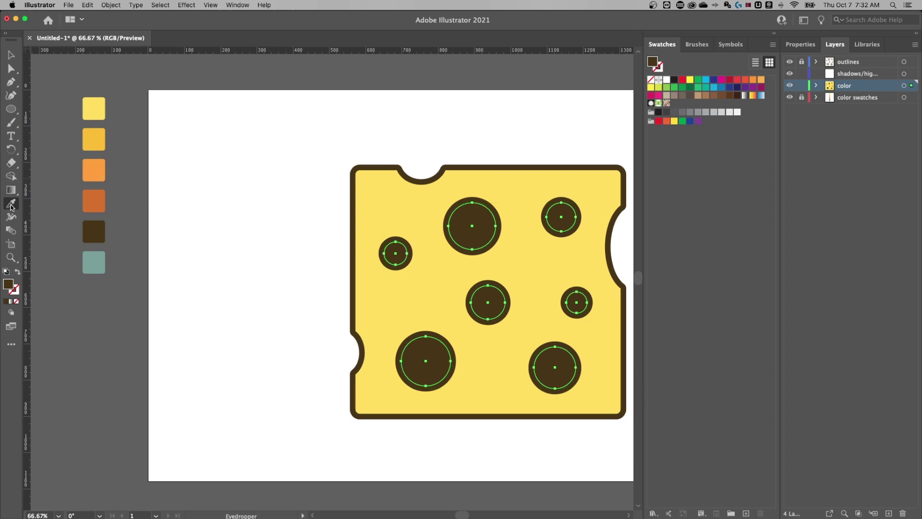
click(102, 166)
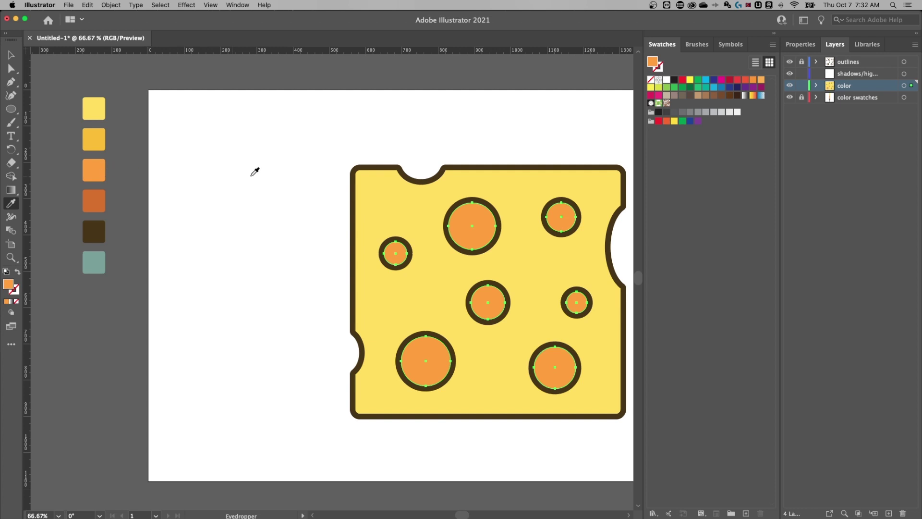
scroll(303, 171, right, 3)
key(v)
key(super+shift+a)
scroll(304, 172, right, 3)
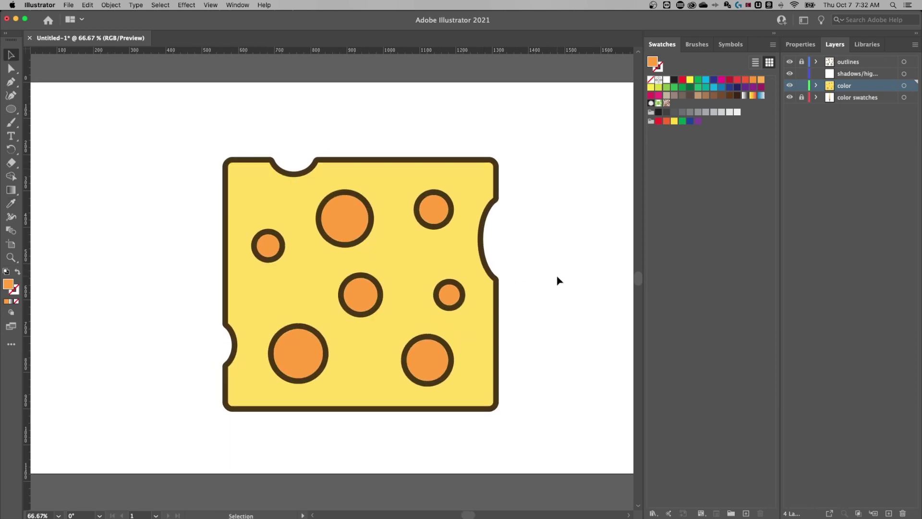
Step: Examine which shapes can be selected on the color layer, checking single holes, the yellow body and the whole artwork against the outlines lock
click(349, 211)
click(363, 298)
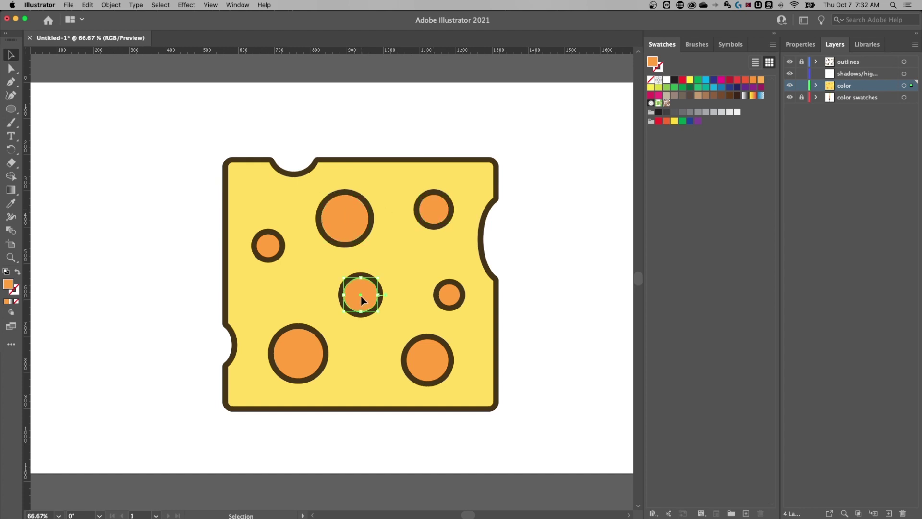
click(434, 357)
click(409, 211)
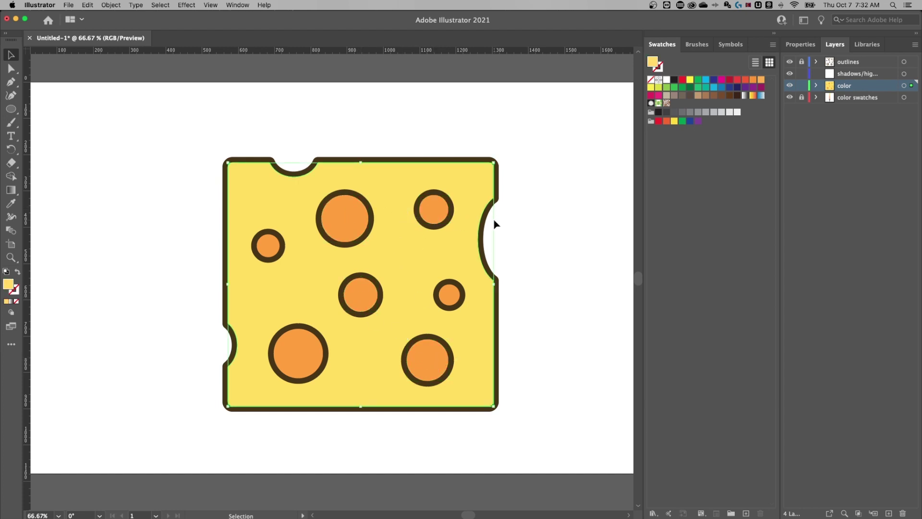
click(560, 199)
scroll(570, 192, down, 1)
scroll(570, 192, right, 1)
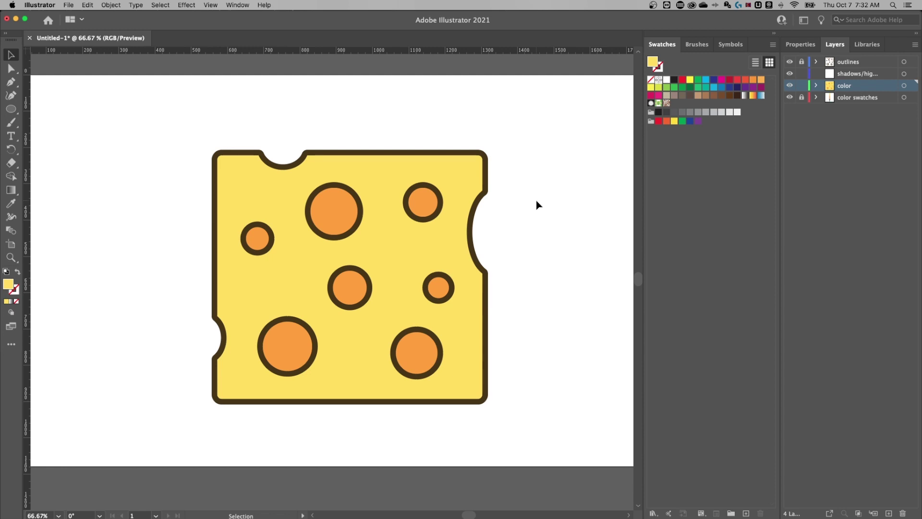
drag(536, 163, 186, 422)
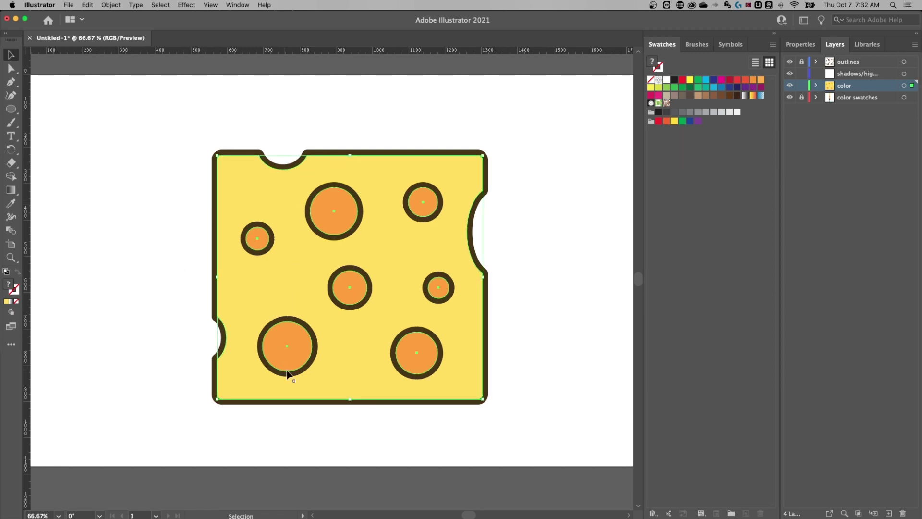
click(801, 63)
click(802, 62)
drag(568, 129, 151, 430)
key(a)
key(v)
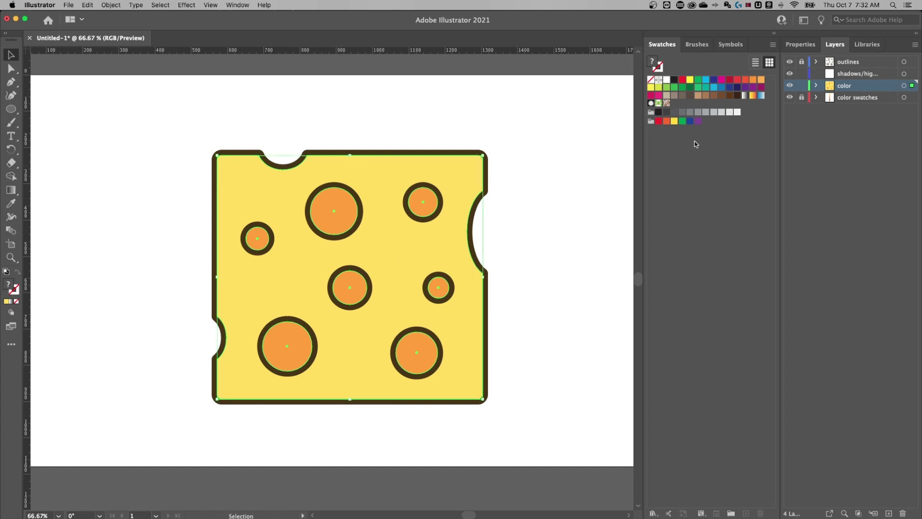
Step: Lock the color layer and make the shadows/highlights layer active
click(801, 86)
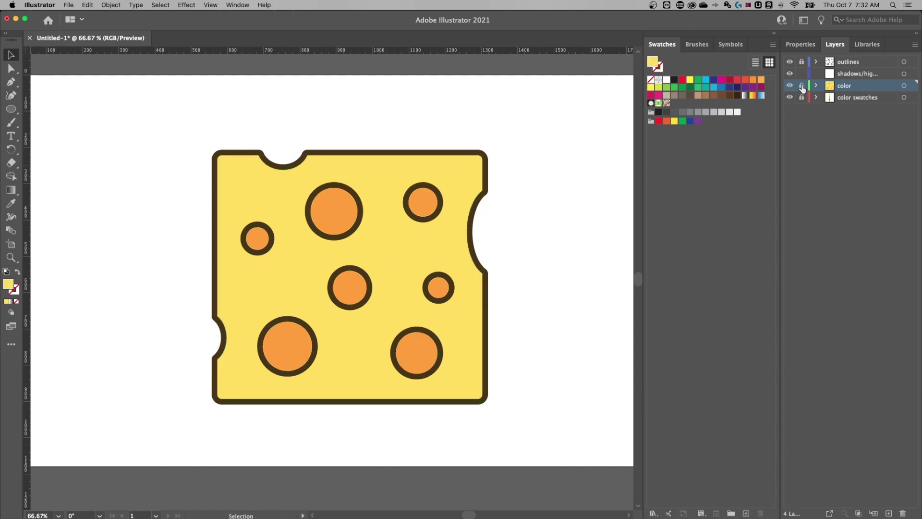
click(851, 74)
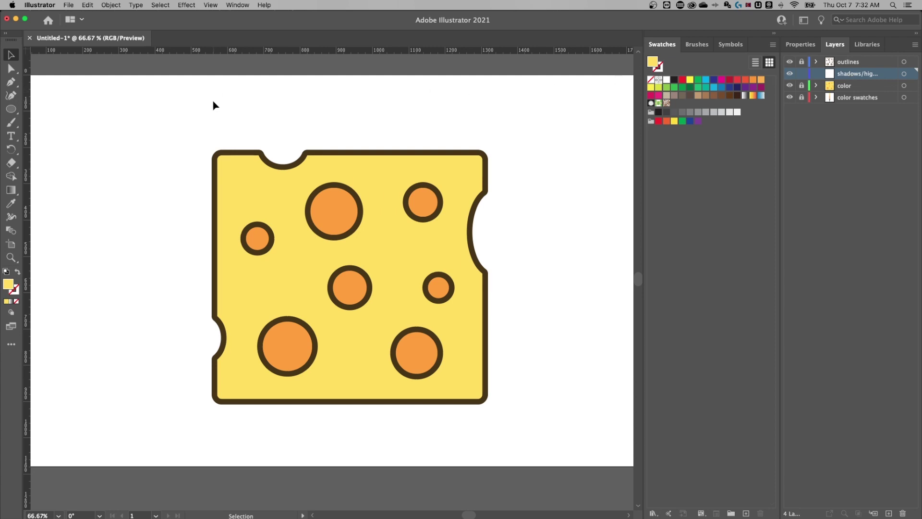
Step: Paste the copied cheese body and seven hole circles in place onto the shadows/highlights layer, leaving them deselected
click(90, 5)
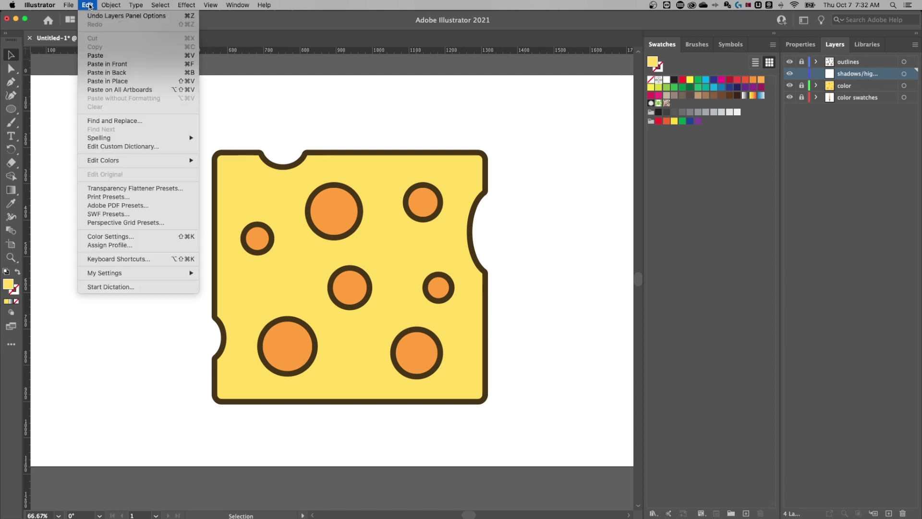
click(110, 81)
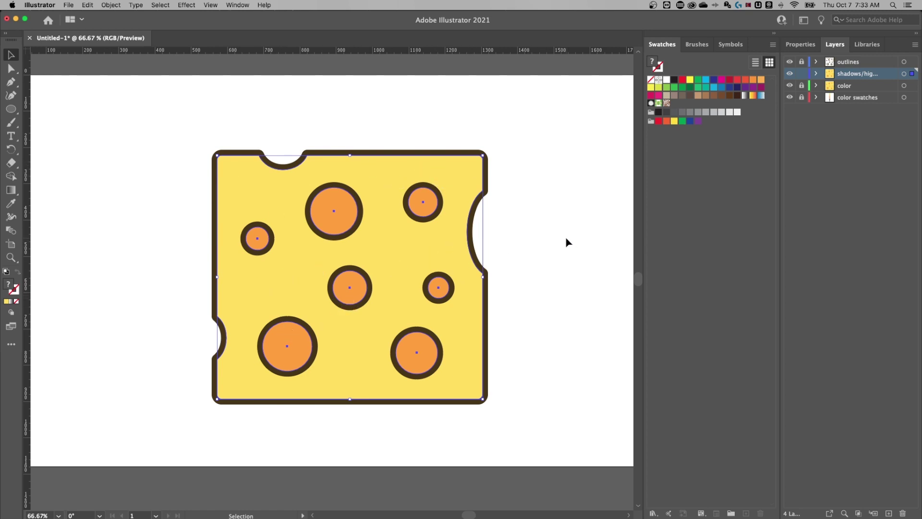
click(556, 206)
drag(541, 230, 578, 206)
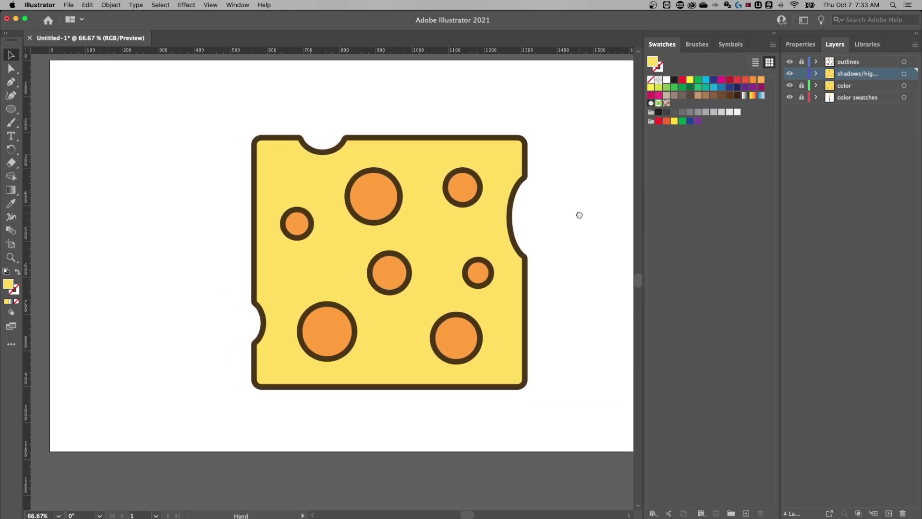
Step: Move the large upper hole circle's copy diagonally down off its brown outline ring
click(376, 194)
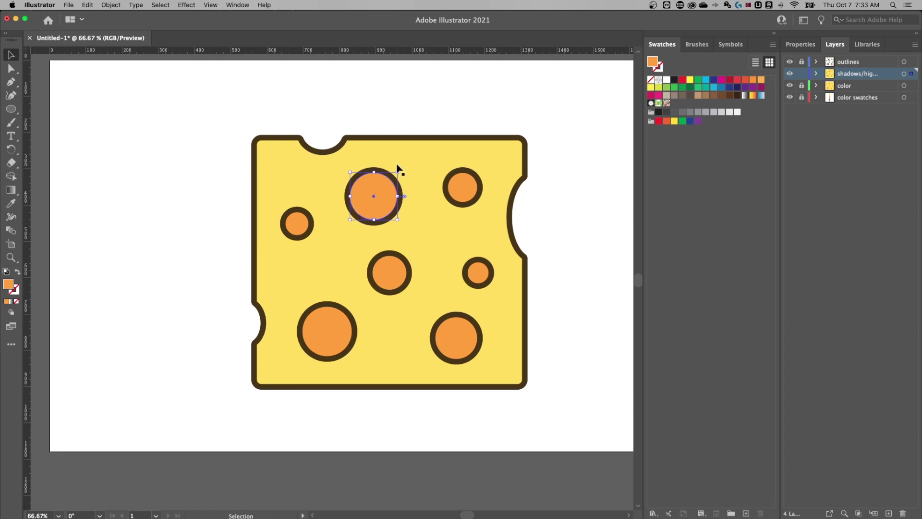
key(z)
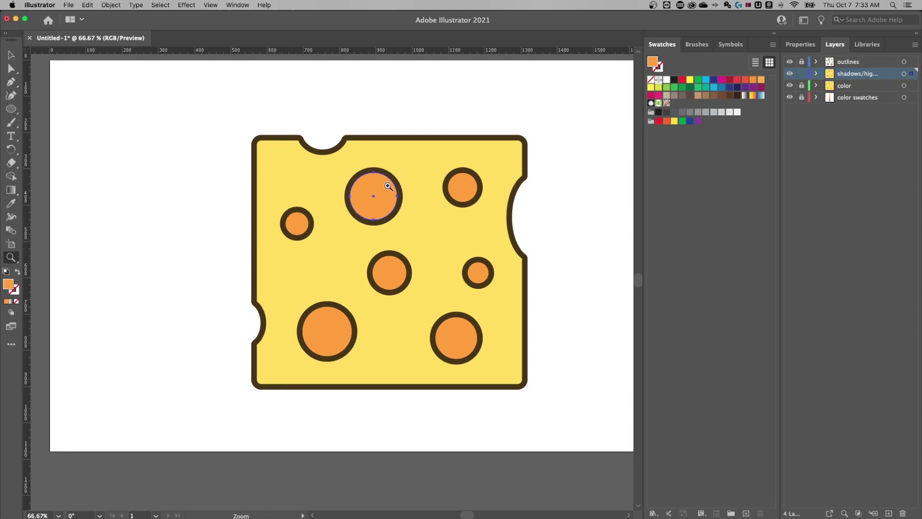
drag(372, 194, 503, 194)
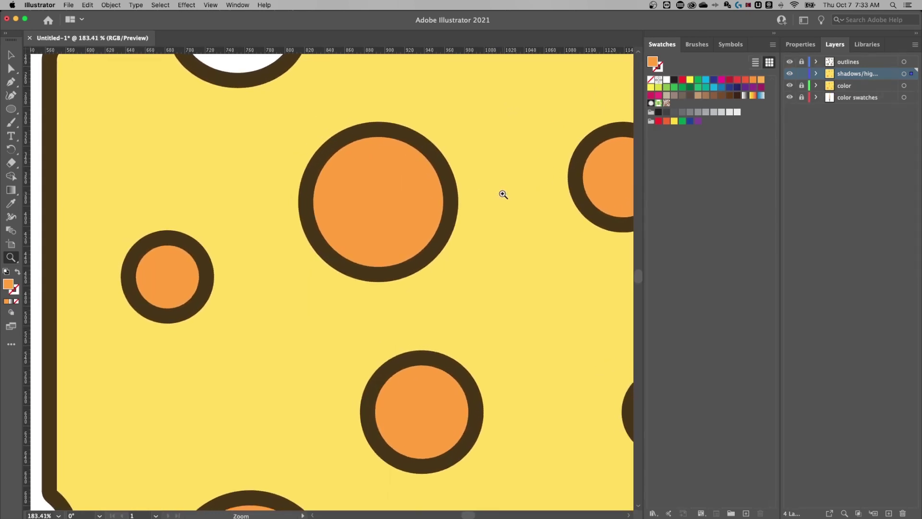
key(v)
click(377, 175)
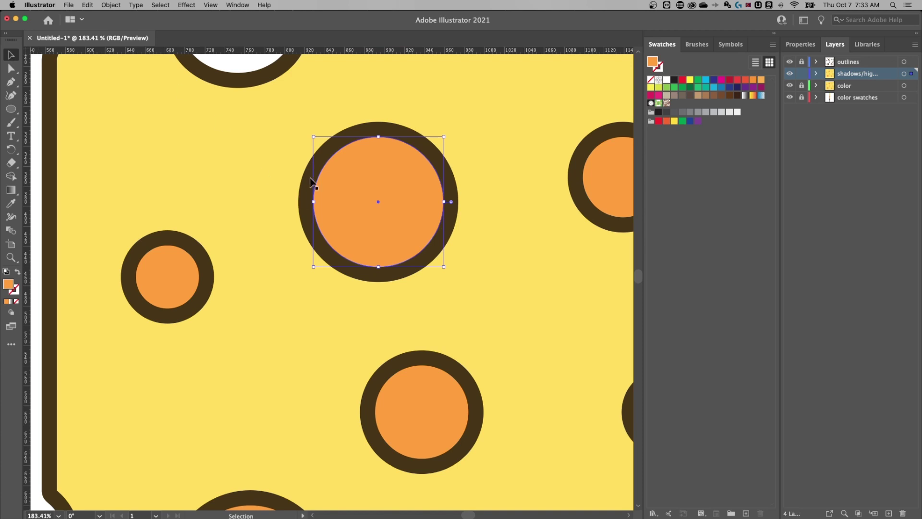
drag(400, 192, 432, 235)
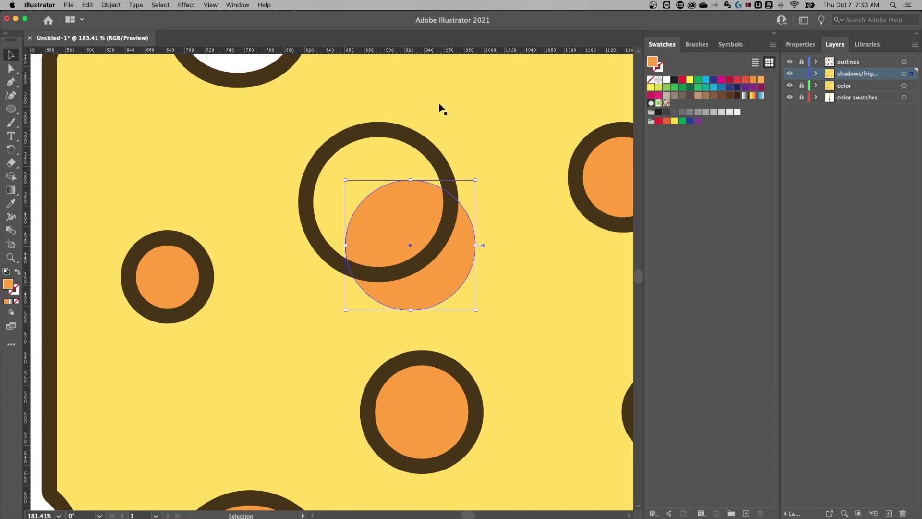
Step: Try moving the yellow cheese body copy on the shadows/highlights layer and undo that move
scroll(384, 168, up, 5)
click(329, 196)
drag(329, 196, 478, 119)
key(super+z)
key(super+z)
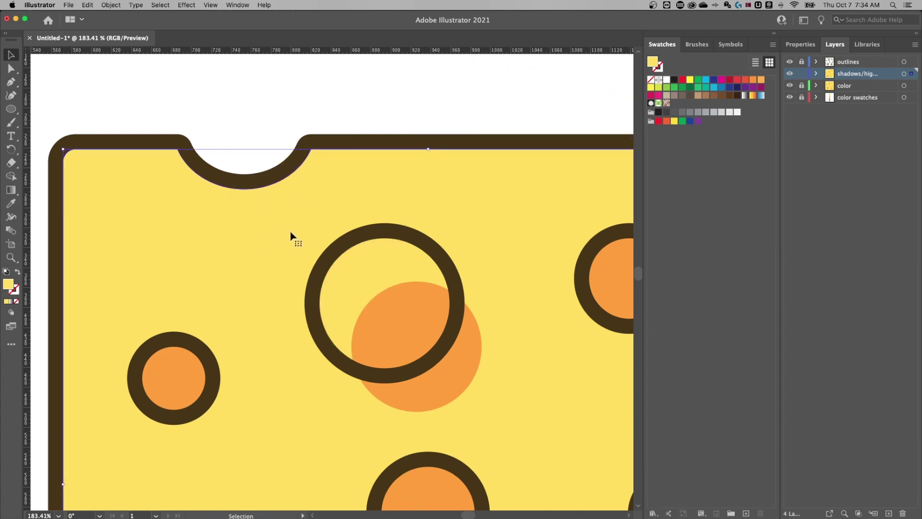
Step: Put the displaced hole circle copy back inside its brown outline ring, with the shadows/highlights layer active
scroll(305, 214, down, 3)
scroll(304, 214, right, 3)
click(844, 88)
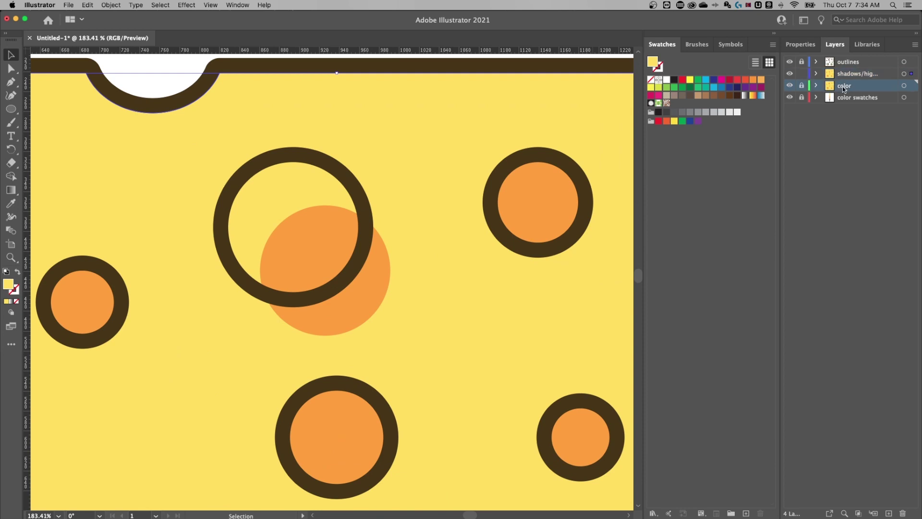
click(852, 76)
drag(333, 241, 293, 199)
scroll(466, 240, down, 1)
scroll(466, 240, left, 1)
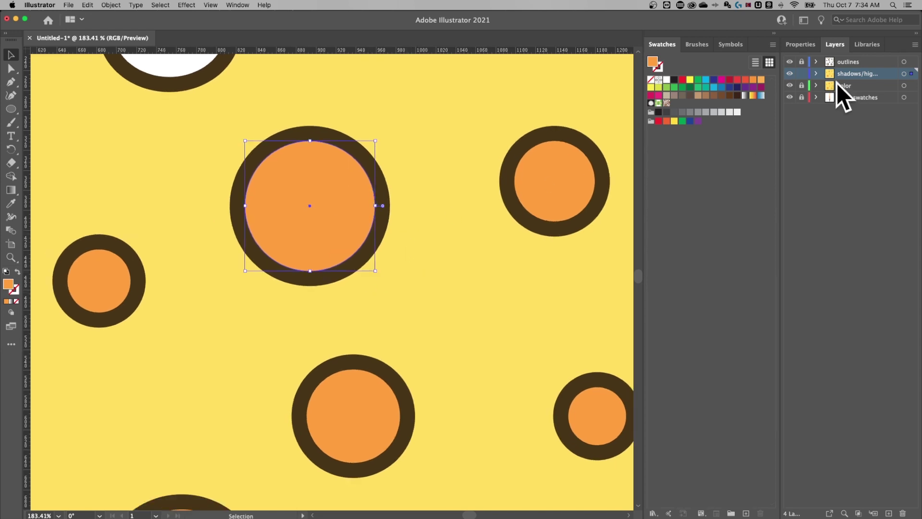
Step: Duplicate the large upper hole circle on the shadows/highlights layer, offsetting the duplicate slightly down and to the right
mouse_move(316, 174)
mouse_down()
mouse_move(328, 196)
mouse_move(323, 185)
mouse_up()
key(super+shift+b)
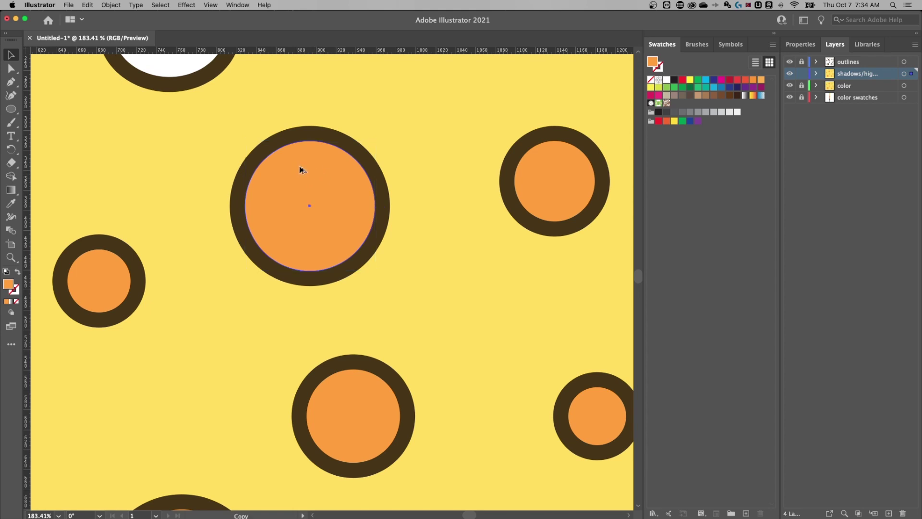
drag(302, 173, 317, 191)
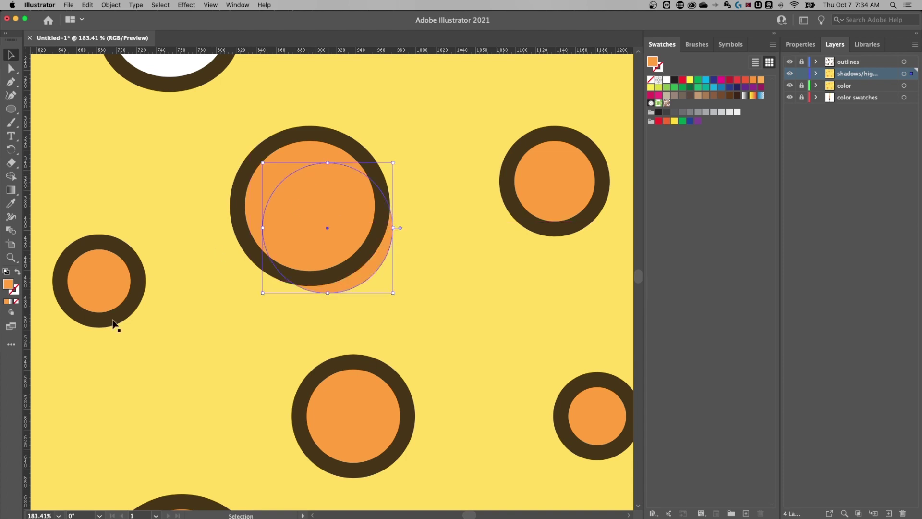
drag(154, 120, 263, 165)
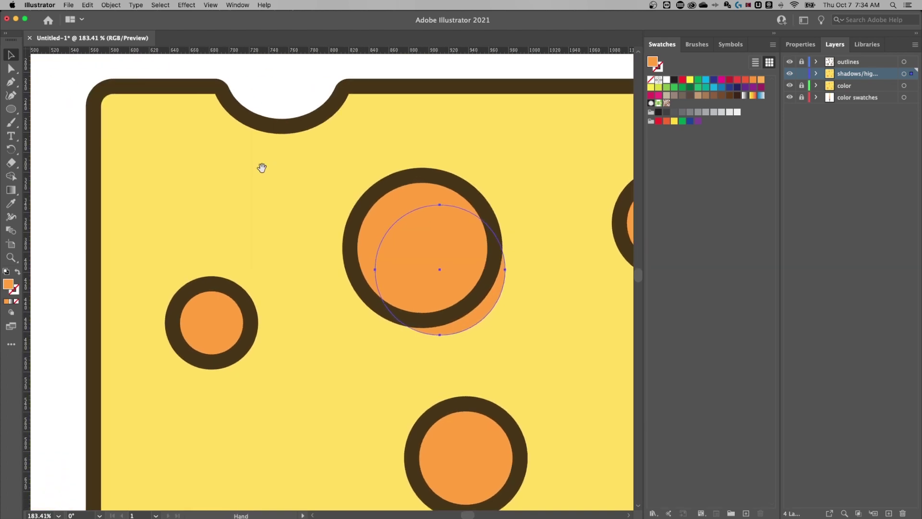
Step: Recolor the offset duplicate circle to a contrasting bright purple fill
double_click(10, 286)
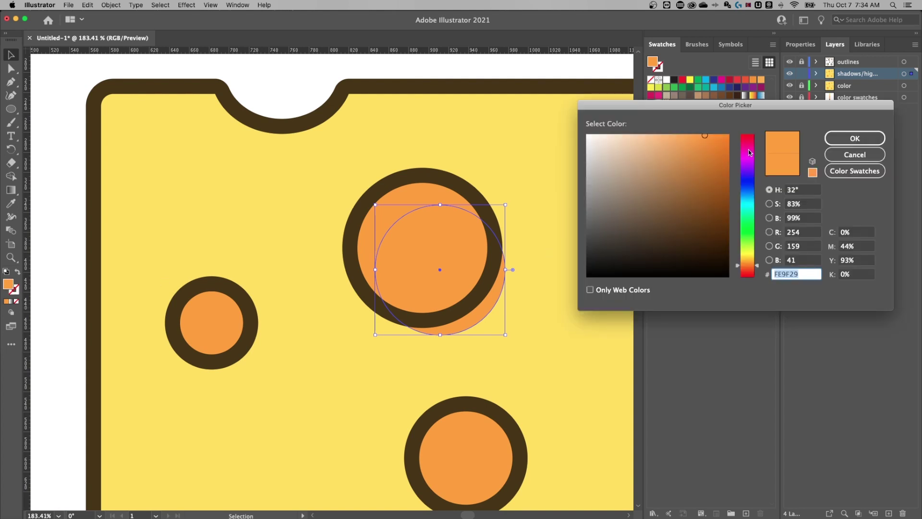
click(747, 163)
click(874, 136)
click(422, 144)
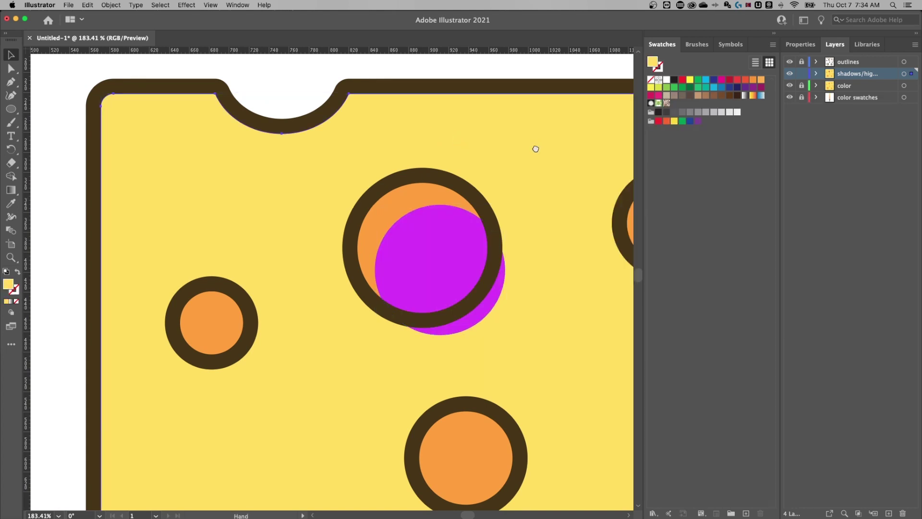
scroll(333, 250, right, 5)
Step: Shift the purple circle slightly up and left so a thinner orange crescent stays uncovered in the large hole
click(339, 225)
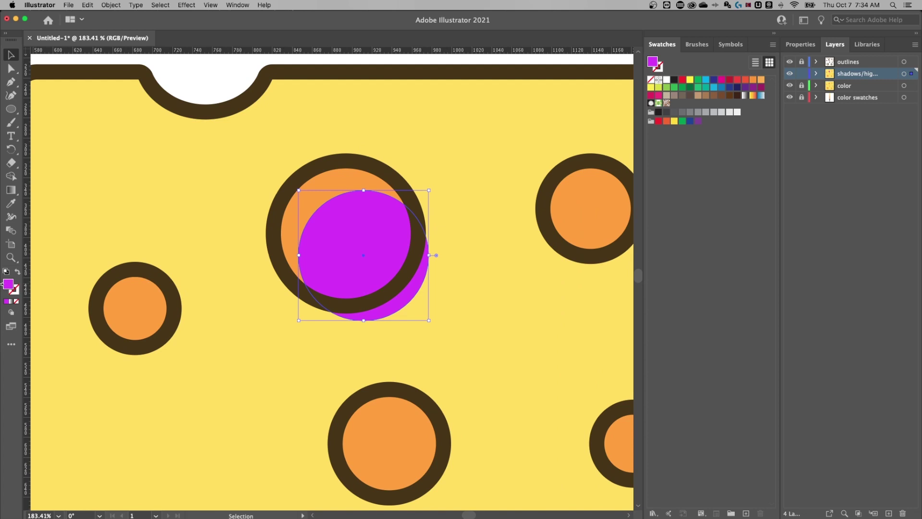
key(space)
drag(374, 230, 357, 219)
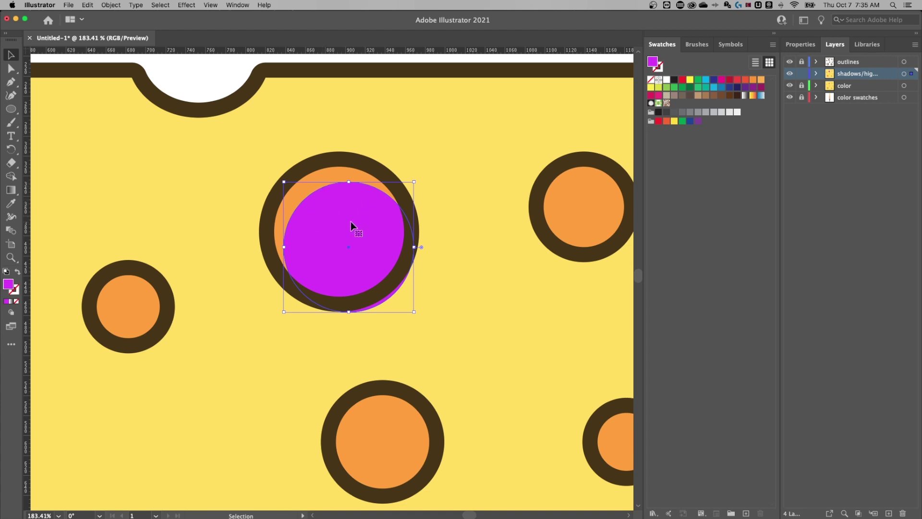
Step: Divide the overlapping purple and orange circles with Shape Builder and delete the surplus, keeping only the crescent along the hole's upper-left rim
shift+click(332, 176)
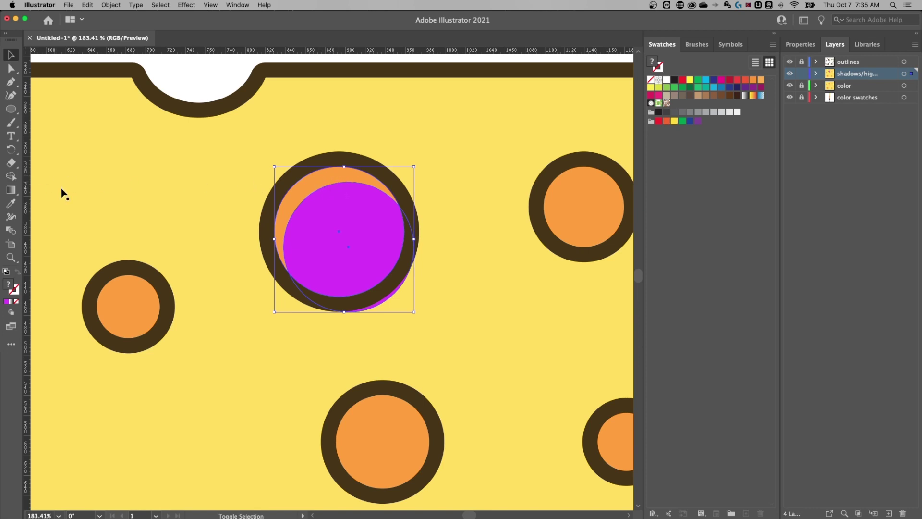
key(shift+m)
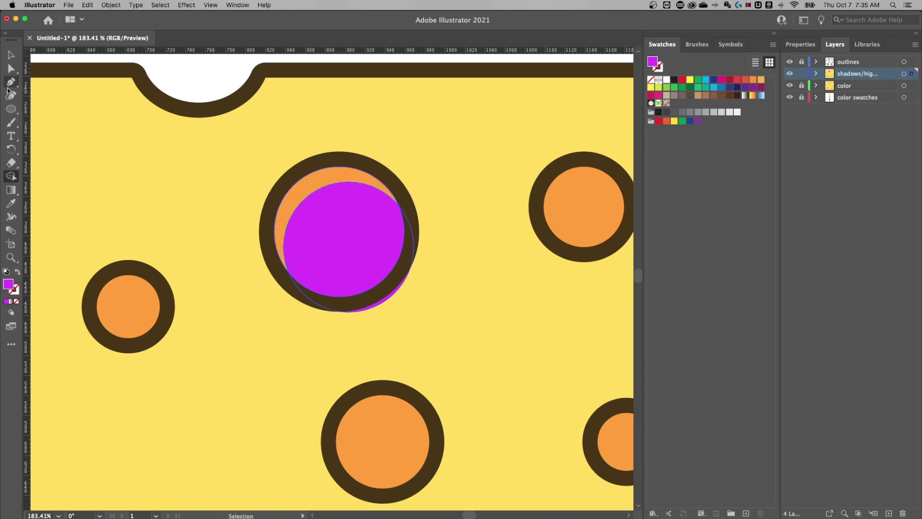
click(10, 54)
click(450, 163)
drag(360, 252, 452, 259)
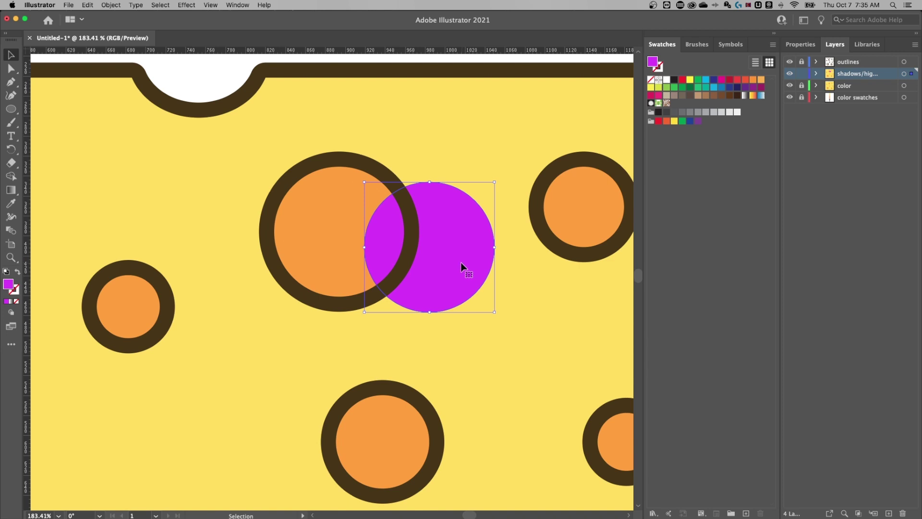
key(ctrl+z)
click(317, 180)
click(337, 218)
key(Delete)
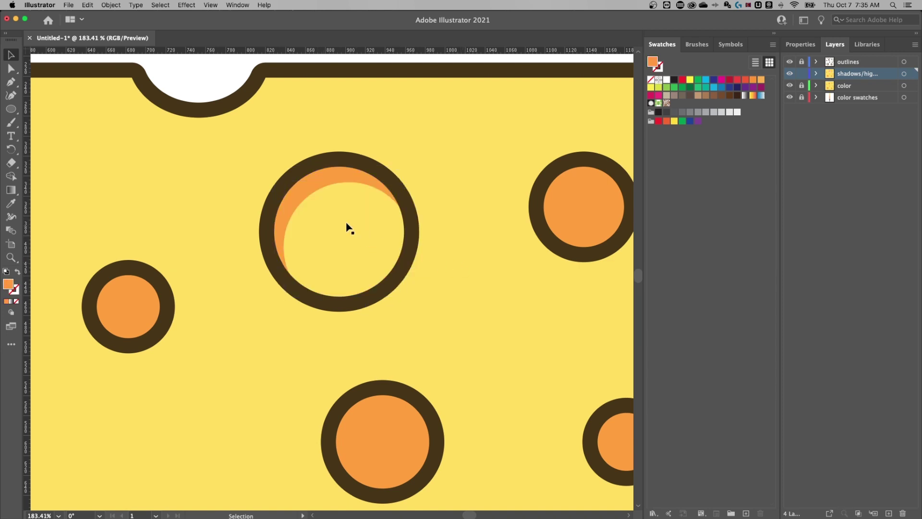
Step: Fill the large hole's crescent with the dark orange palette swatch using the Eyedropper, then deselect it
click(336, 180)
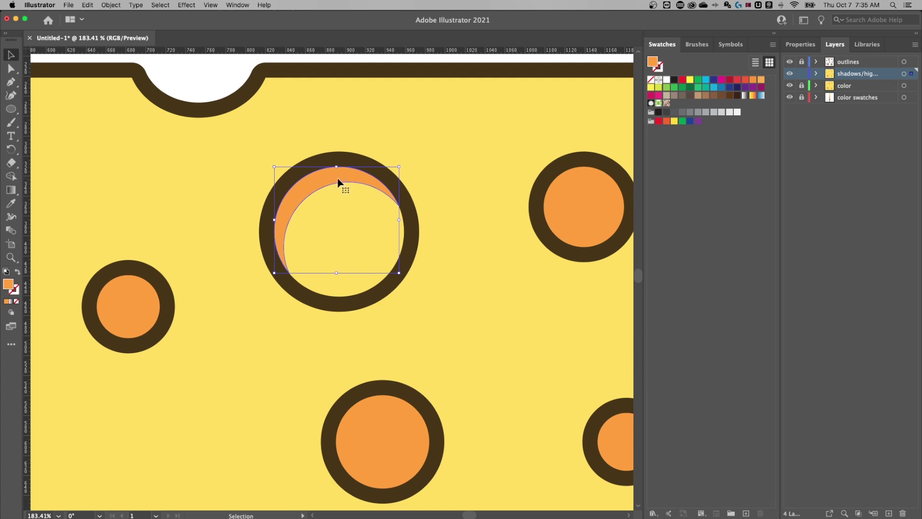
key(space)
drag(135, 197, 490, 237)
key(super+minus)
key(super+minus)
key(super+minus)
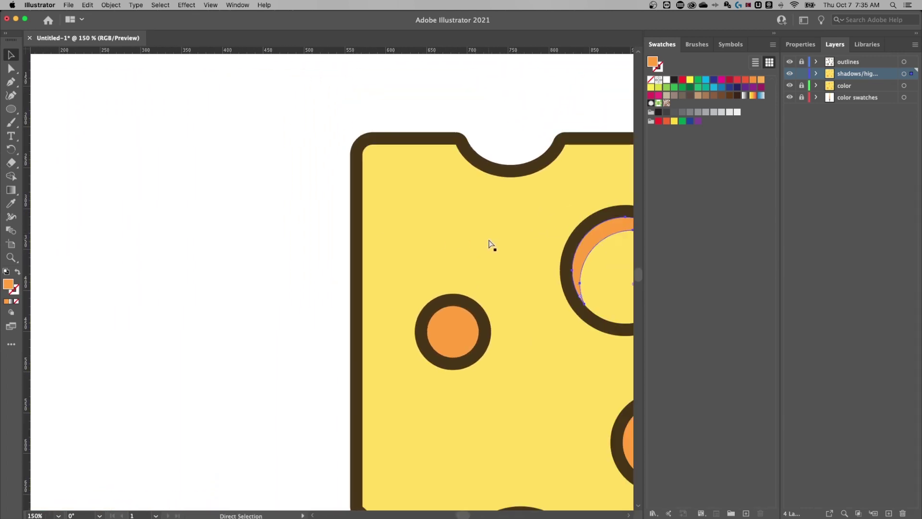
key(i)
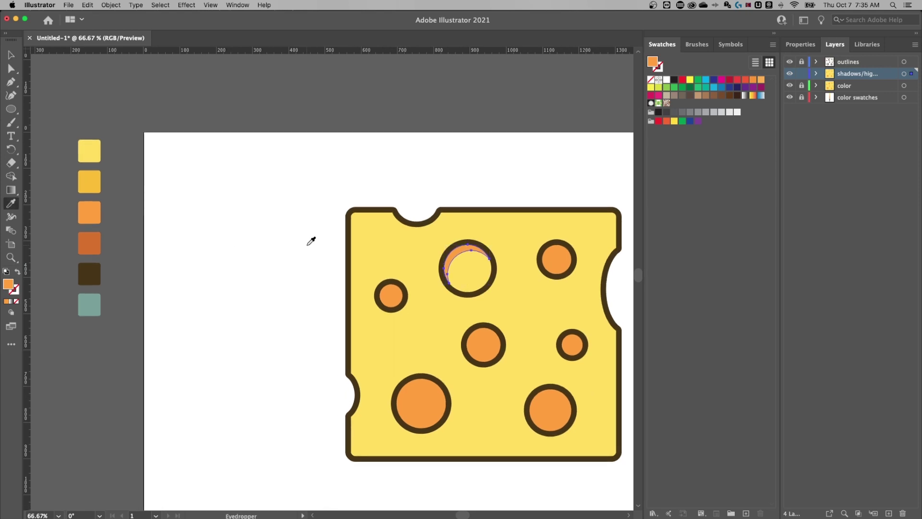
click(95, 248)
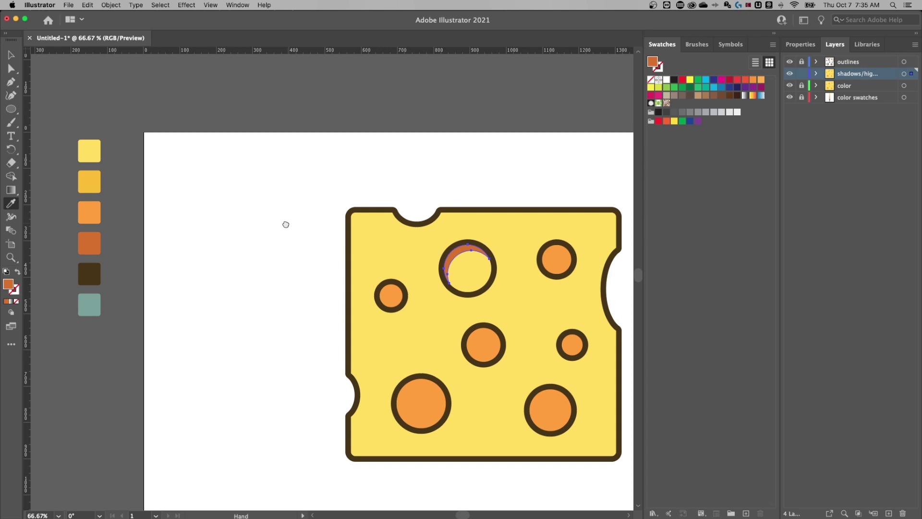
drag(286, 222, 241, 206)
key(v)
drag(448, 222, 409, 225)
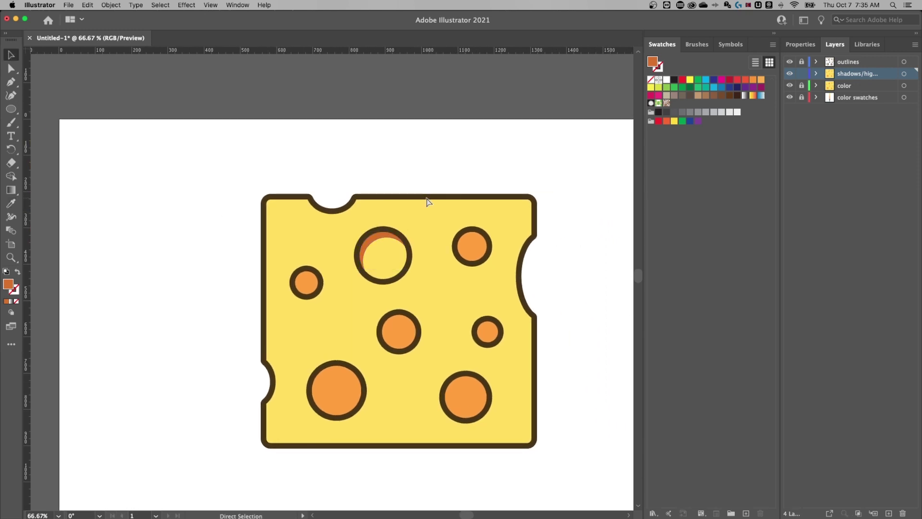
Step: Remove the yellow cheese body copy from the shadows/highlights layer and undo the removal
key(super+equal)
key(super+equal)
drag(477, 241, 290, 237)
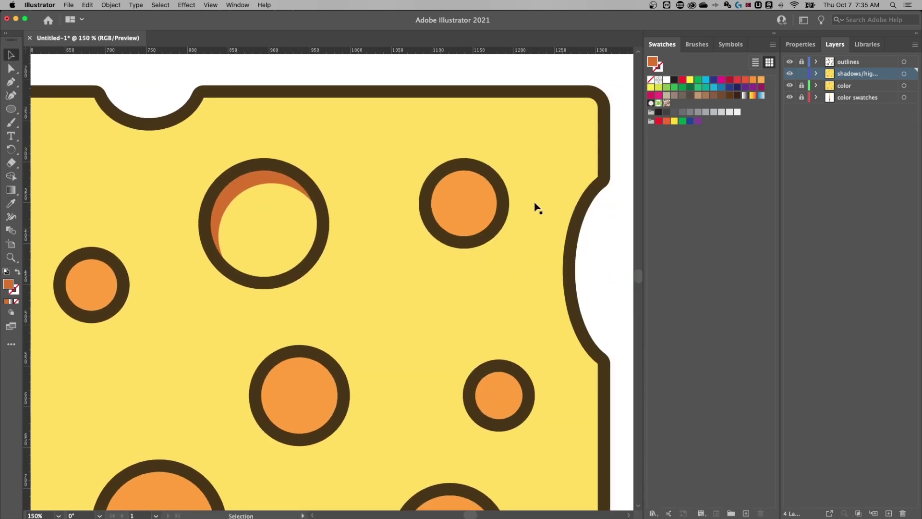
drag(379, 236, 422, 210)
click(360, 197)
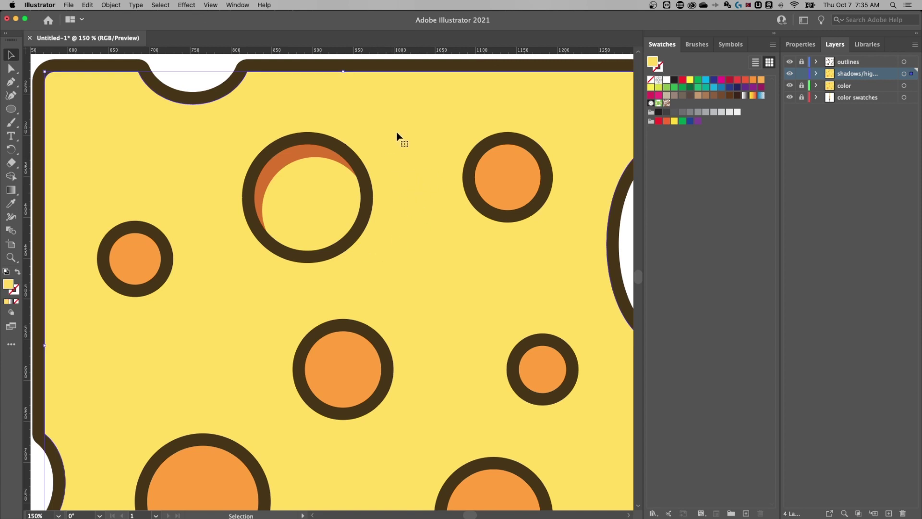
key(super+z)
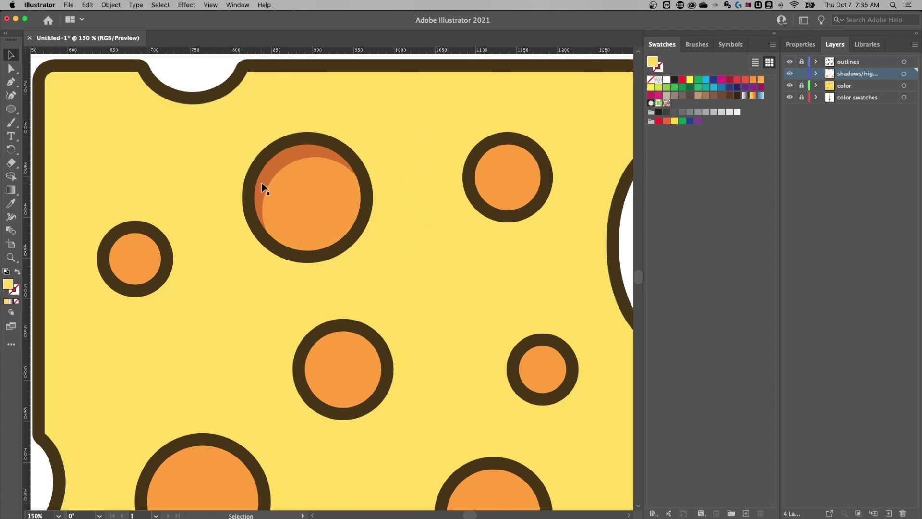
key(a)
key(super+shift+z)
key(v)
Step: Duplicate the orange circle in the cheese's upper-right hole, offsetting the copy slightly down and to the right
scroll(392, 92, up, 1)
scroll(391, 92, right, 1)
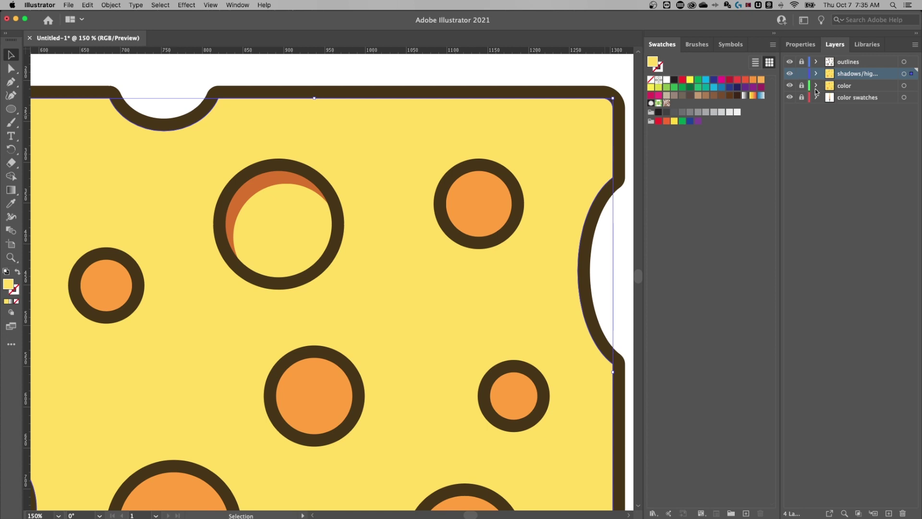
scroll(380, 144, down, 1)
scroll(380, 144, left, 1)
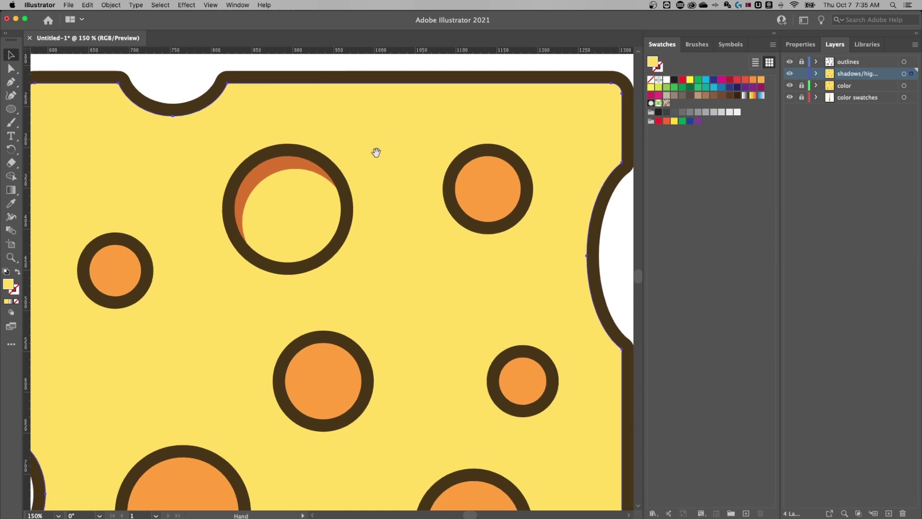
scroll(381, 223, down, 1)
scroll(381, 223, left, 1)
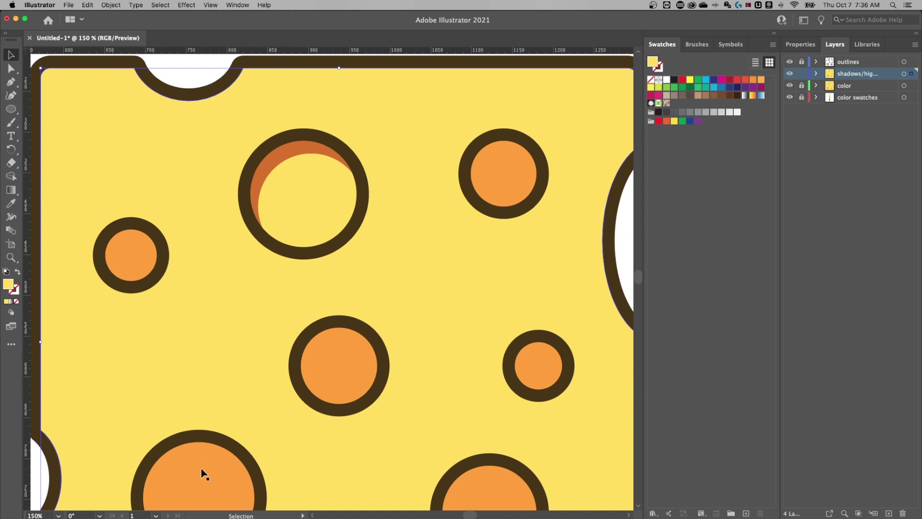
scroll(514, 160, up, 5)
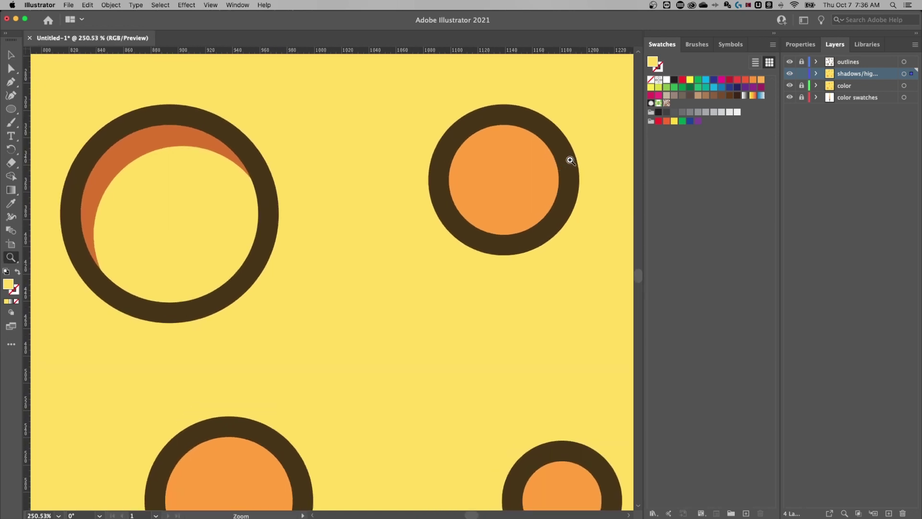
click(393, 198)
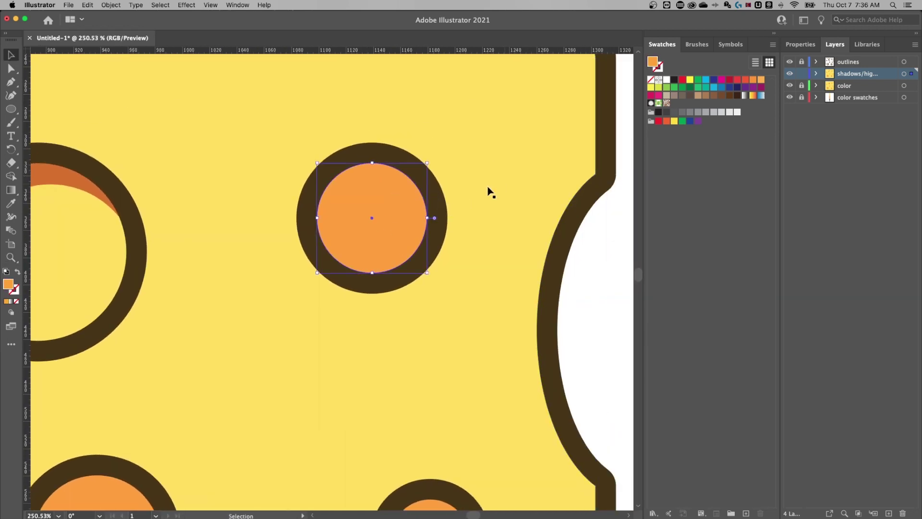
key(a)
scroll(460, 193, up, 1)
scroll(459, 197, right, 1)
key(v)
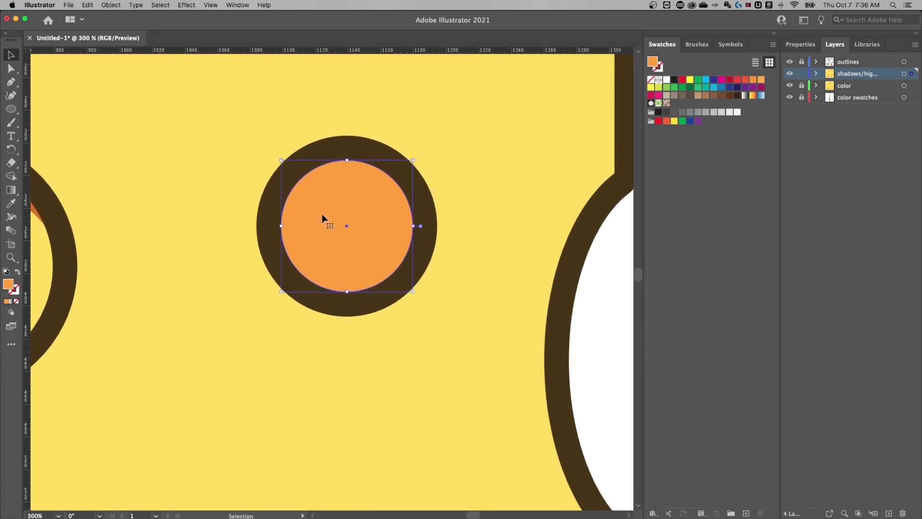
key(super+c)
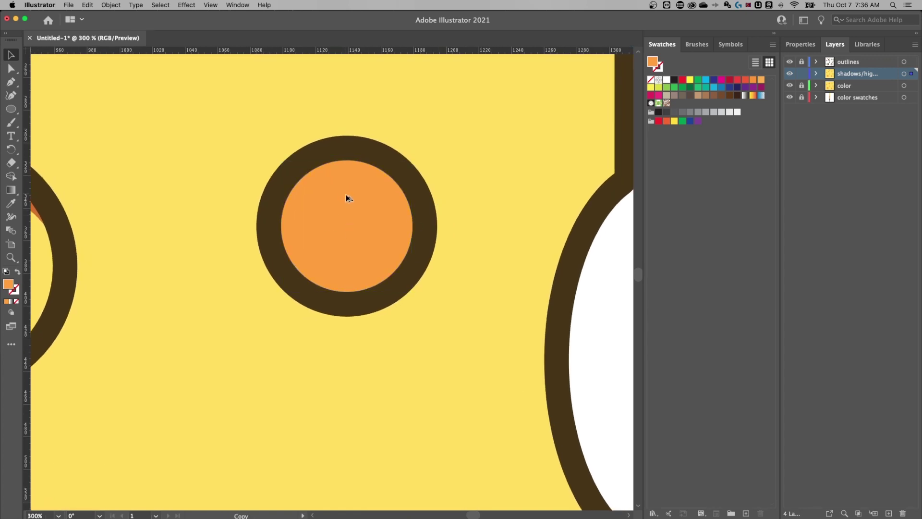
key(super+v)
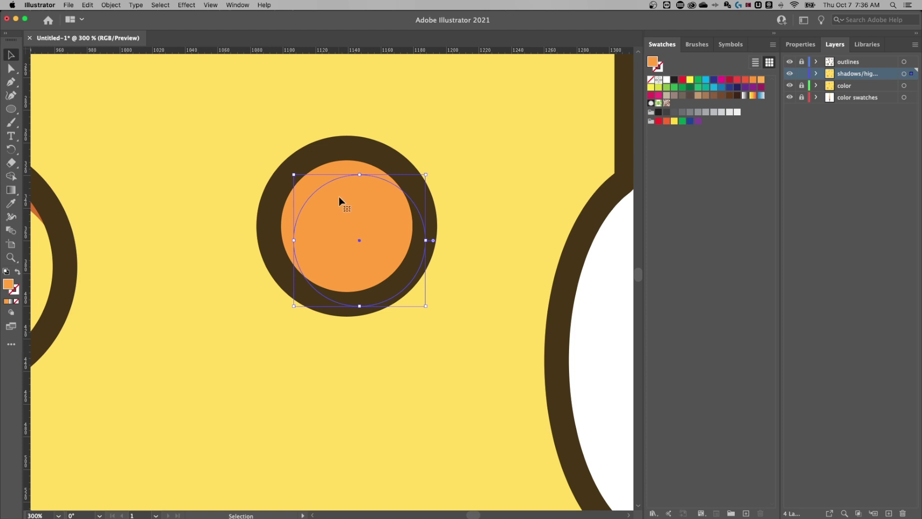
Step: Divide the upper-right hole's two overlapping circles with Shape Builder and delete the surplus, keeping only the upper-left crescent
shift+click(343, 171)
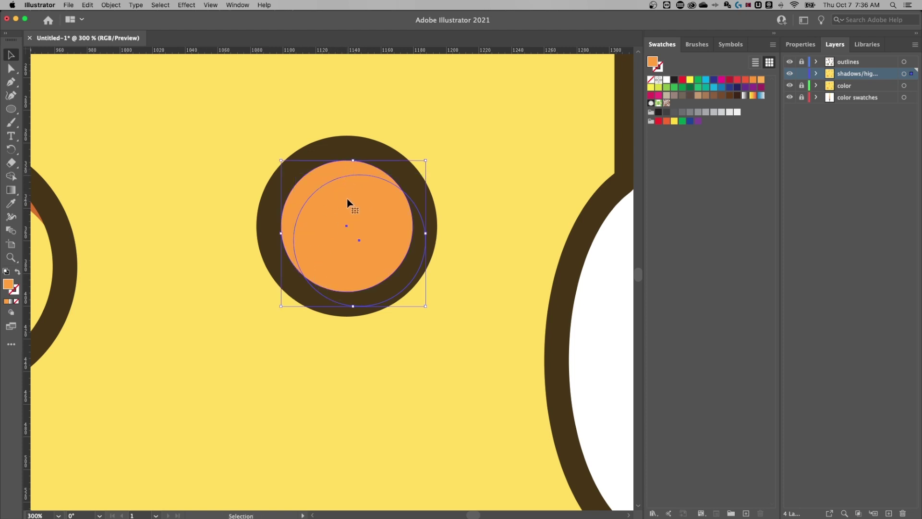
key(shift+m)
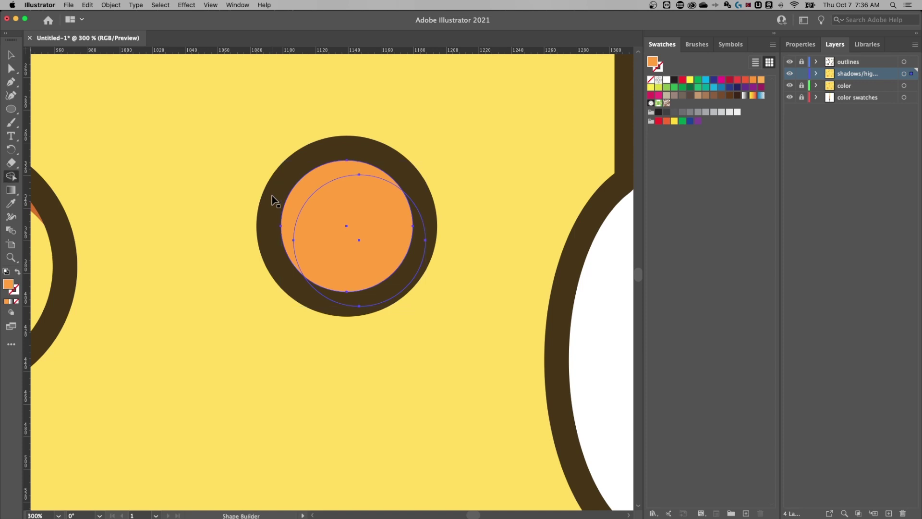
click(330, 172)
click(10, 56)
click(502, 324)
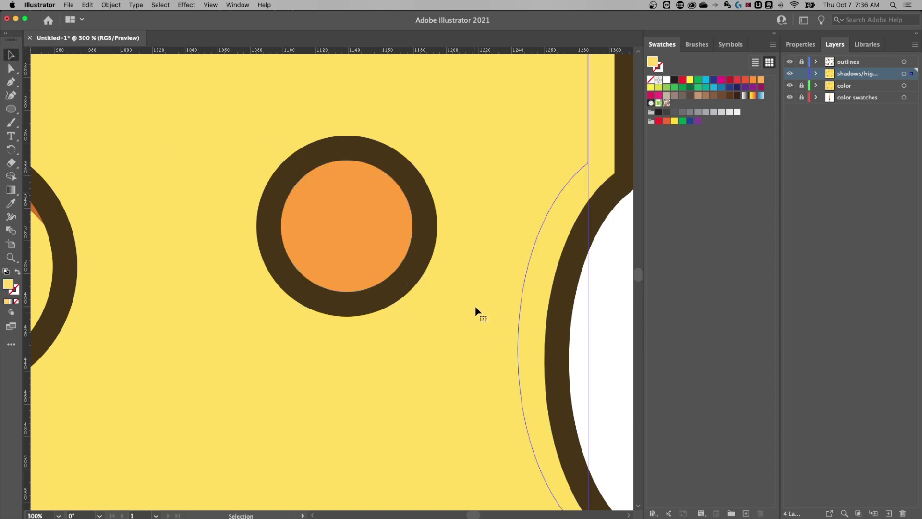
click(373, 240)
click(366, 231)
click(371, 232)
scroll(370, 232, left, 1)
key(Delete)
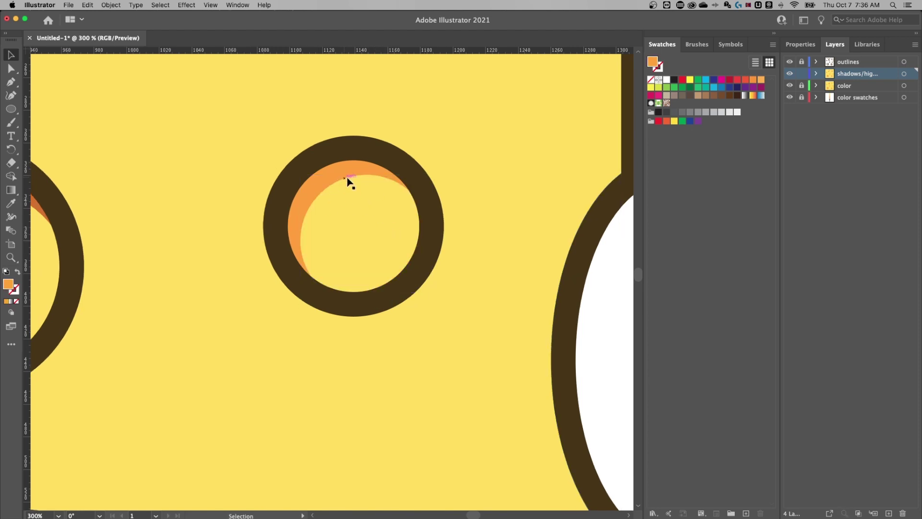
Step: Duplicate the orange circle in the small hole near the cheese's left edge, offsetting the copy slightly down and right
scroll(351, 229, down, 3)
scroll(279, 319, up, 2)
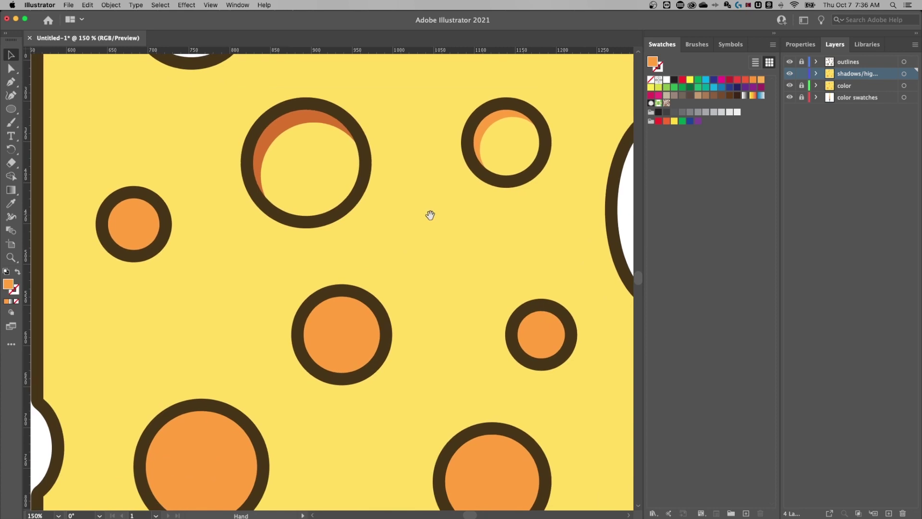
key(z)
drag(114, 227, 376, 226)
key(v)
click(324, 240)
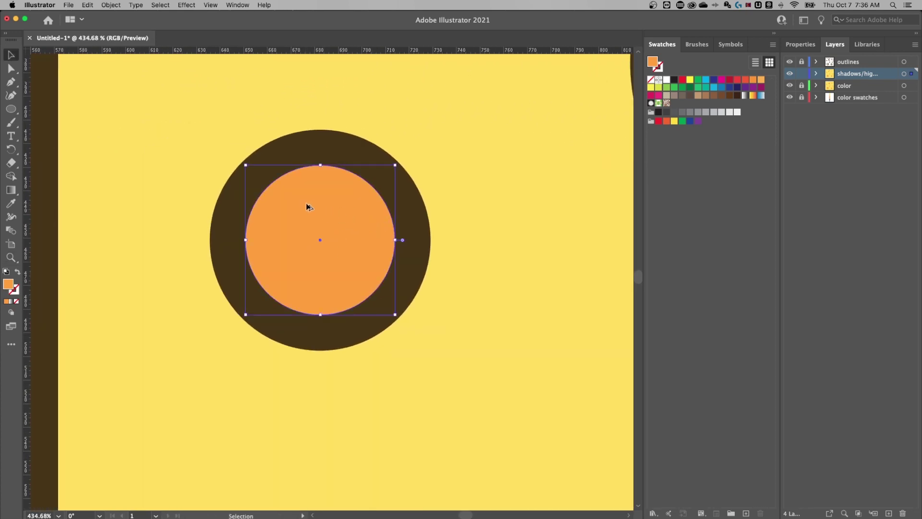
drag(298, 216, 278, 212)
drag(320, 207, 330, 217)
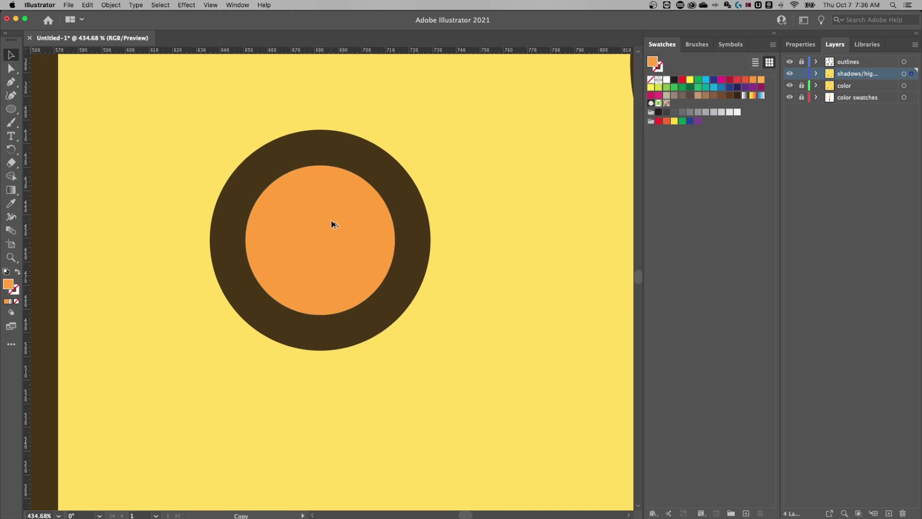
drag(333, 227, 334, 227)
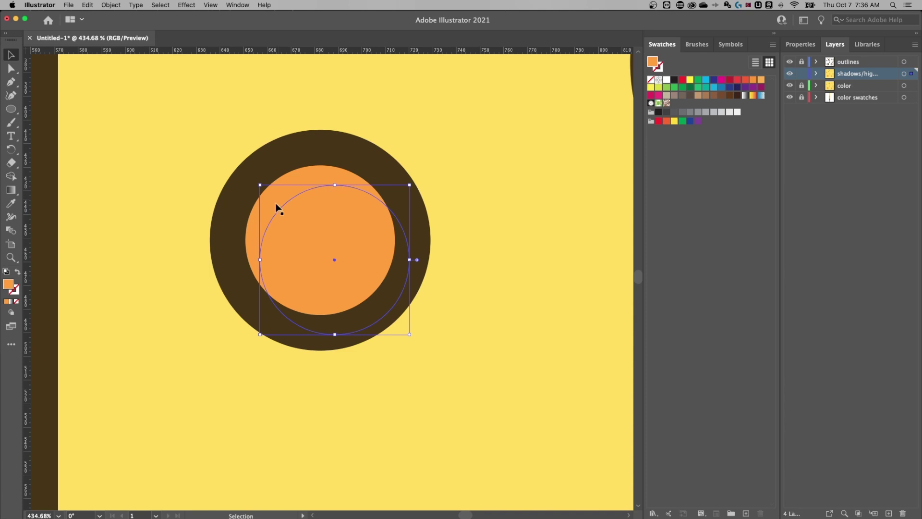
Step: Split the small left hole's overlapping circles with Shape Builder and delete the surplus pieces, leaving a crescent along its upper-left rim
shift+click(312, 176)
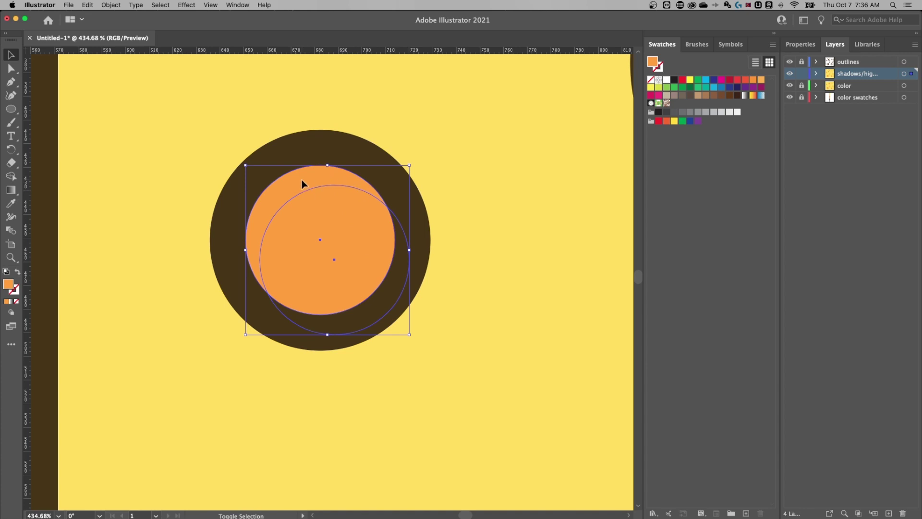
key(shift+m)
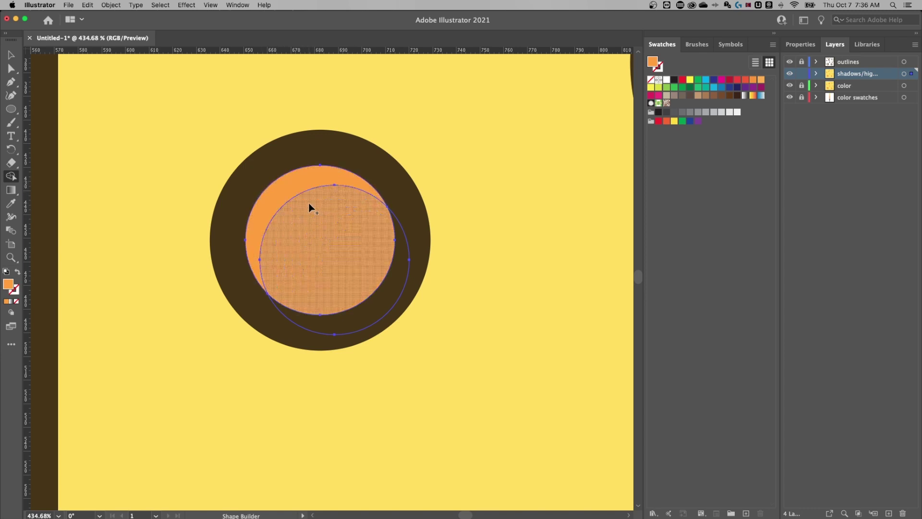
click(10, 54)
click(489, 211)
click(336, 255)
key(Delete)
click(330, 237)
key(Delete)
click(319, 176)
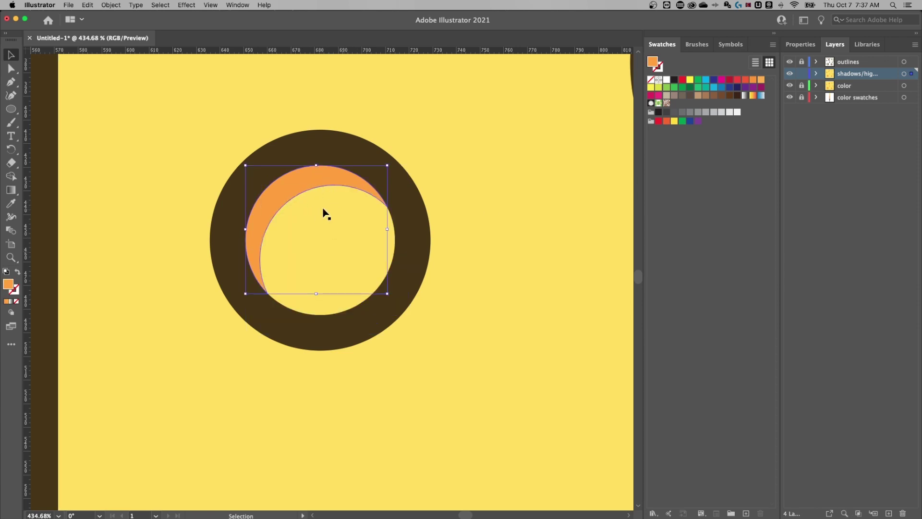
Step: Duplicate the orange circle in the cheese's middle hole with a slight offset down and right
key(super+minus)
key(super+minus)
key(super+minus)
key(super+minus)
scroll(483, 237, right, 5)
scroll(484, 237, down, 2)
click(351, 319)
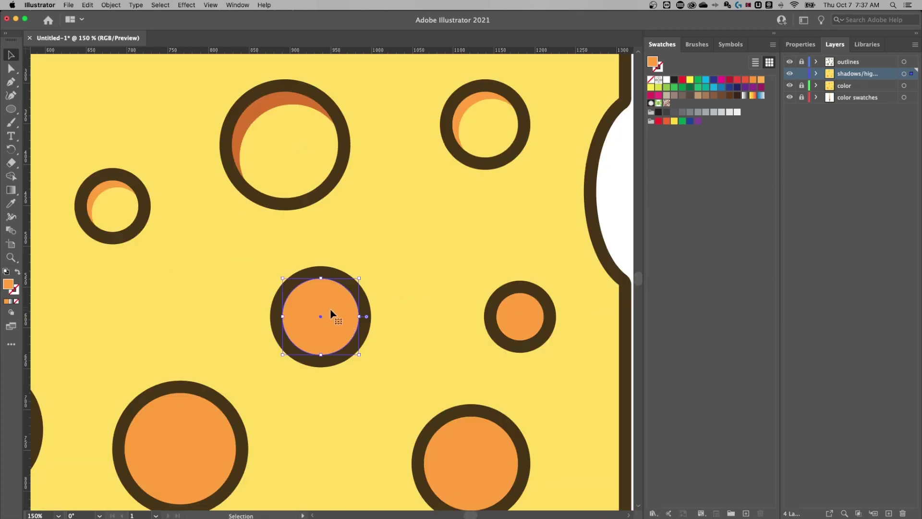
drag(325, 305, 302, 229)
scroll(301, 225, down, 3)
Step: Divide the middle hole's overlapping circles with Shape Builder and delete everything except the upper-left crescent
key(shift+m)
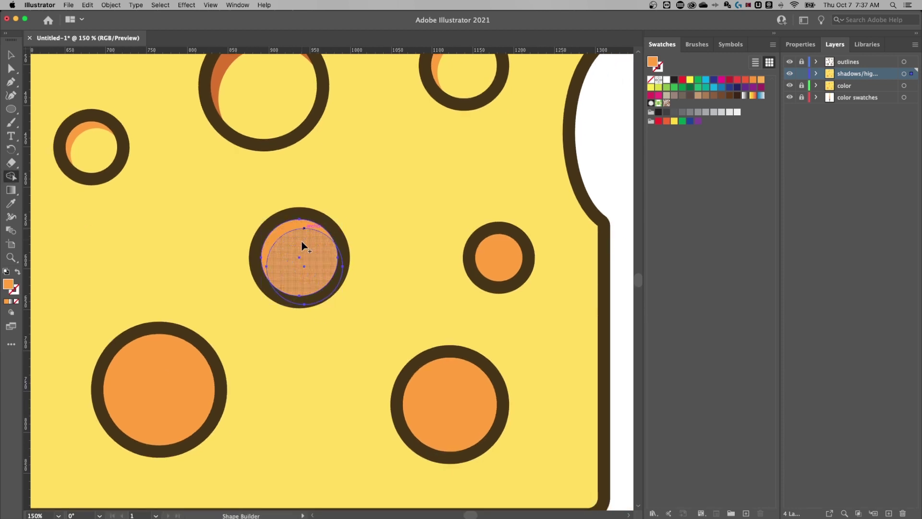
click(288, 229)
key(v)
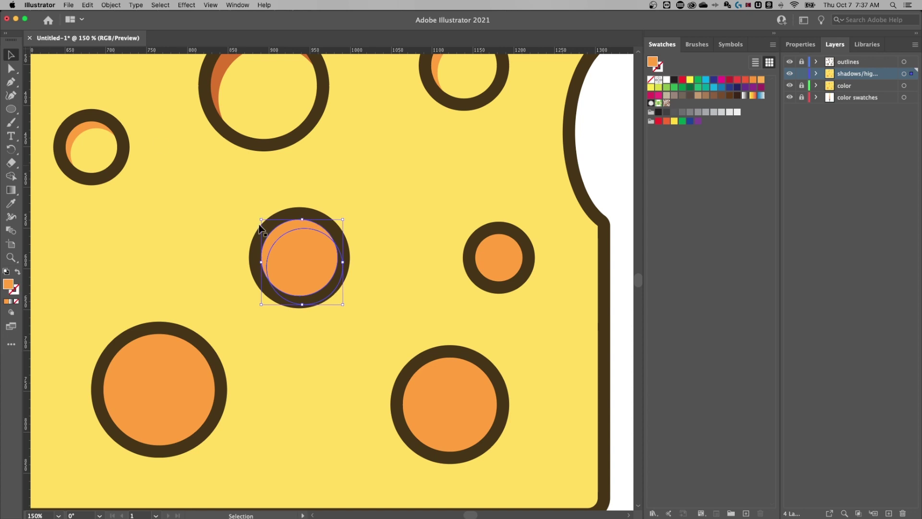
click(359, 254)
click(310, 267)
key(Delete)
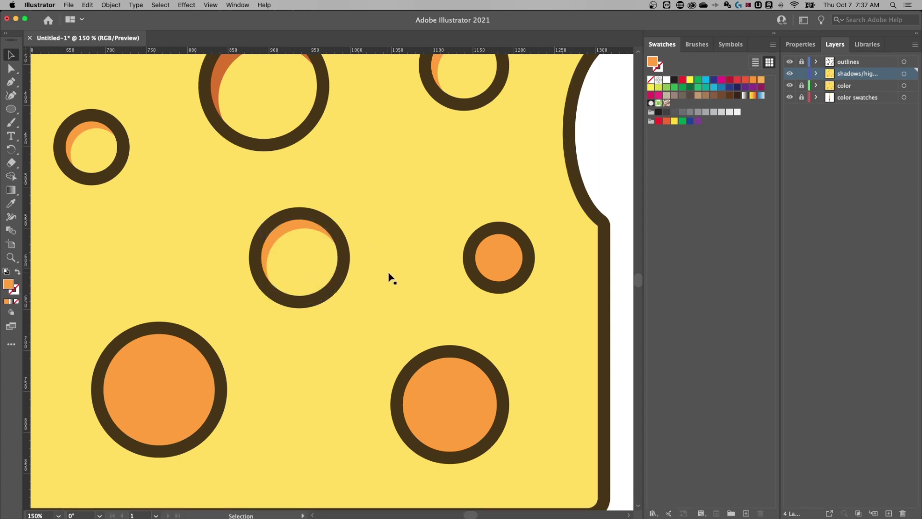
Step: Duplicate the orange circle in the small hole right of the middle one, placing the copy slightly down and right
scroll(384, 274, right, 5)
click(411, 261)
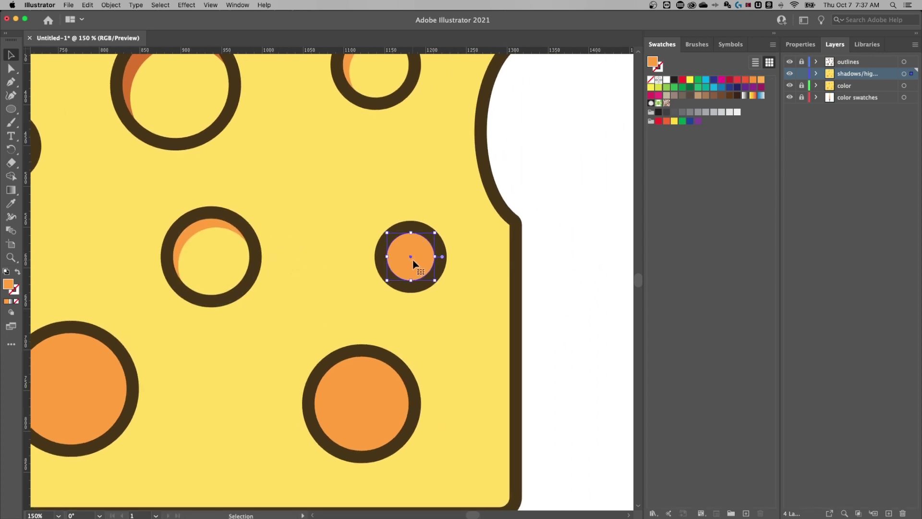
mouse_move(417, 261)
mouse_down()
mouse_move(413, 253)
mouse_move(426, 254)
mouse_up()
key(Left)
Step: Remove the small right hole's overlap and outer surplus with Shape Builder so only the upper-left crescent stays
shift+click(408, 239)
key(shift+m)
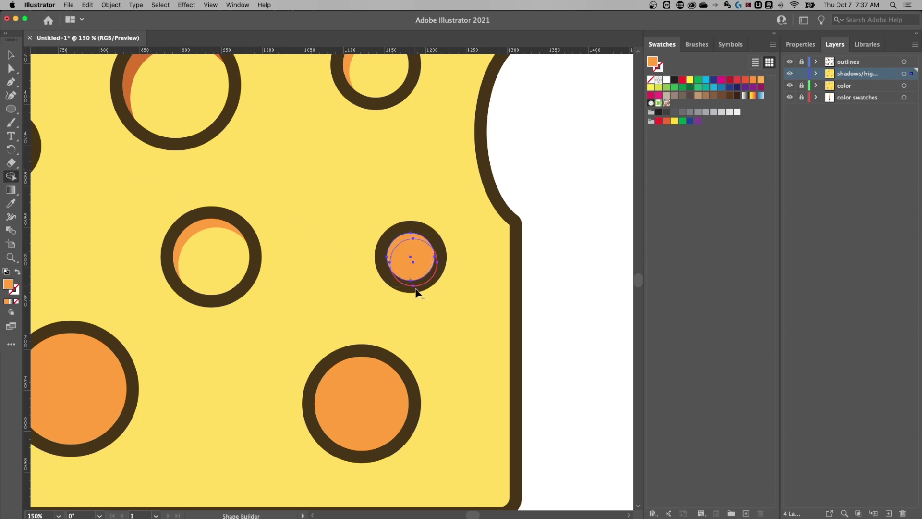
drag(439, 309, 411, 251)
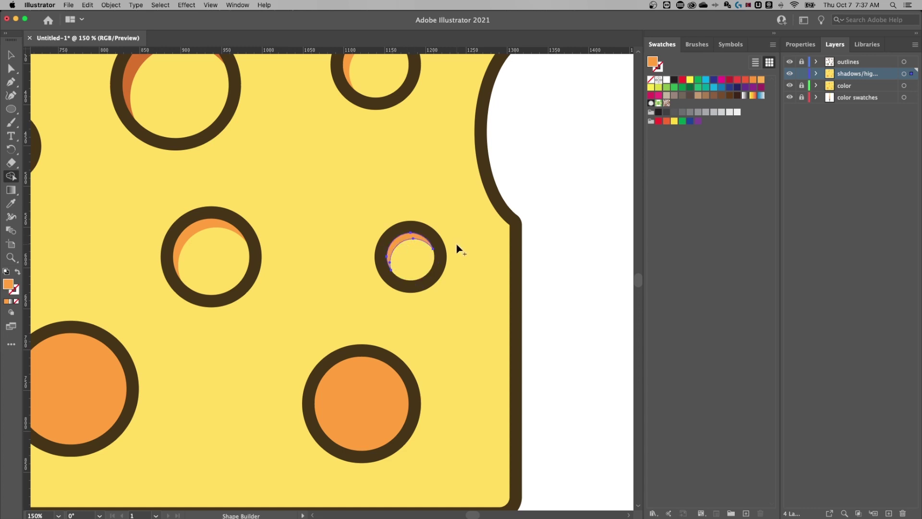
key(v)
click(415, 251)
Step: Duplicate the orange circle in the cheese's large lower-left hole, offsetting the copy slightly down and right
drag(266, 280, 498, 213)
click(303, 317)
key(super+equal)
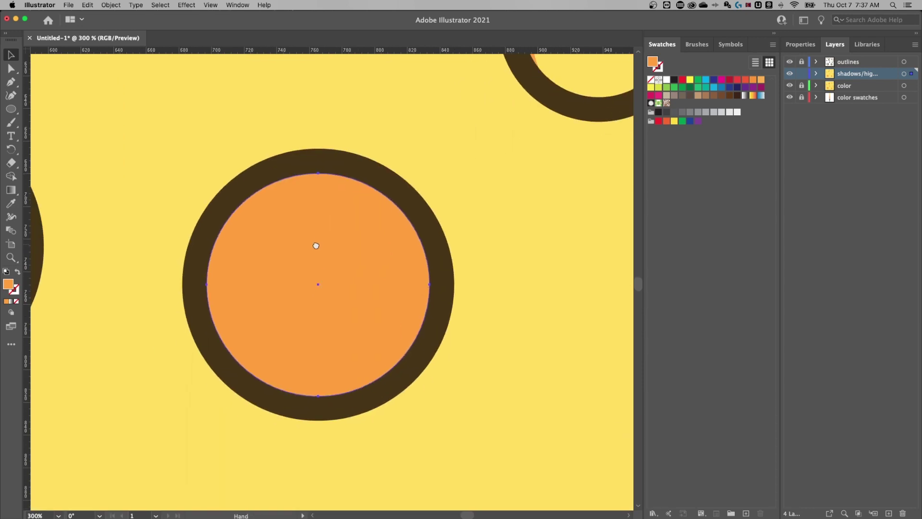
drag(317, 221, 366, 274)
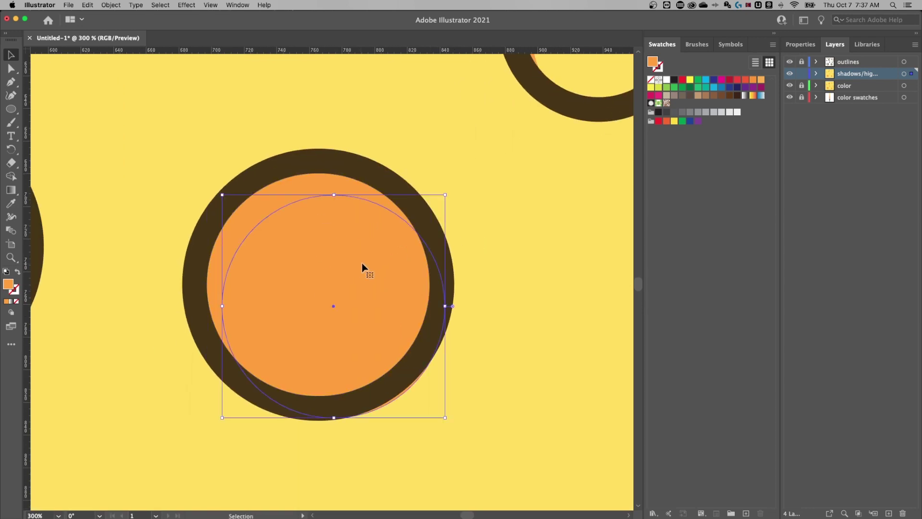
Step: Subtract the offset circle and the overlap from the lower-left hole's circle with Shape Builder, leaving a crescent along the upper-left rim
shift+click(311, 187)
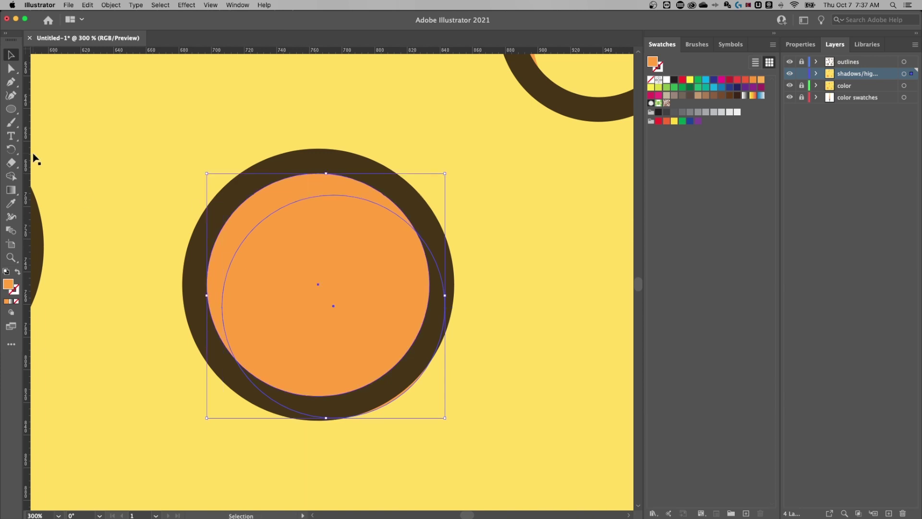
key(shift+m)
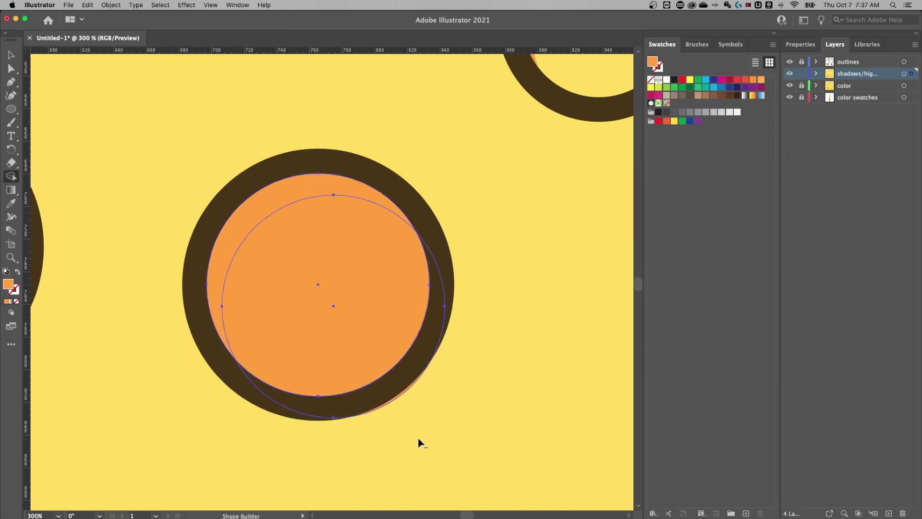
mouse_move(416, 420)
mouse_down()
mouse_move(317, 264)
mouse_move(304, 259)
mouse_up()
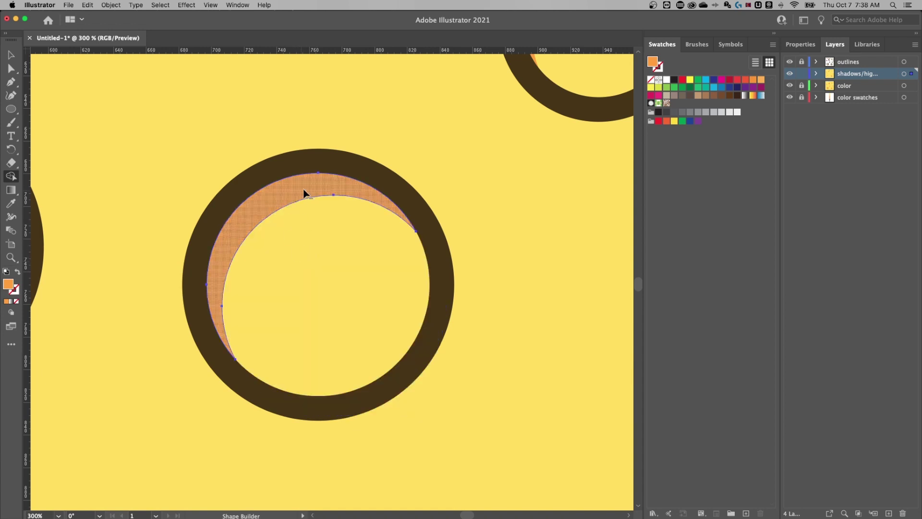
key(v)
click(411, 215)
Step: Duplicate the lower-right hole's orange circle down and right, nudge the copy slightly back up and left, and select both circles
drag(412, 215, 213, 215)
click(346, 256)
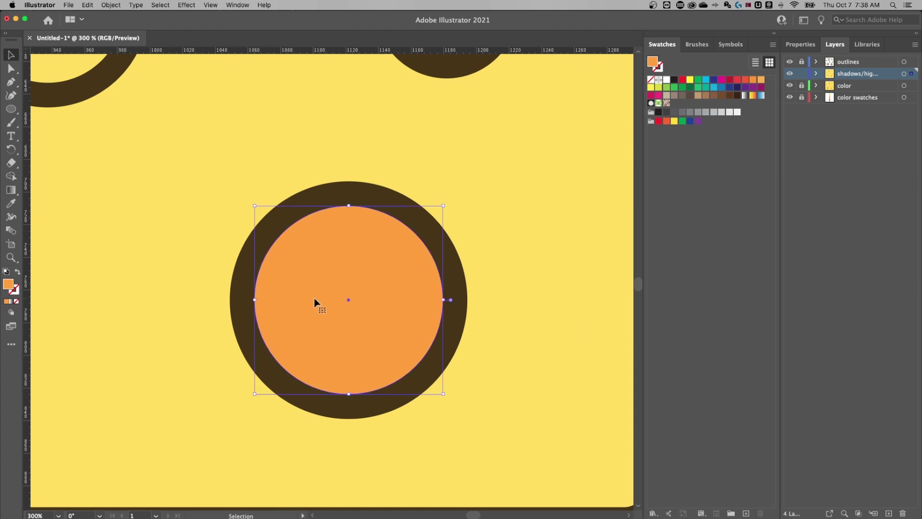
drag(332, 237, 344, 259)
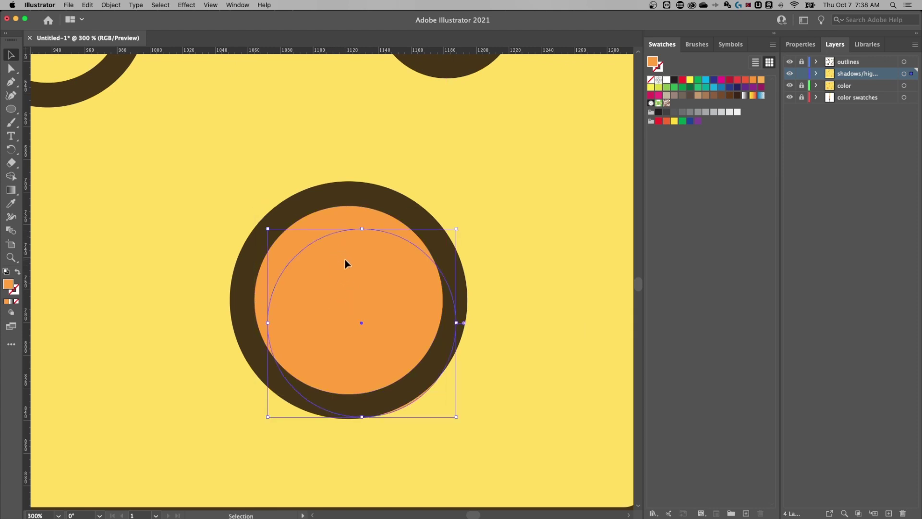
key(Up)
key(Up)
key(Left)
key(Up)
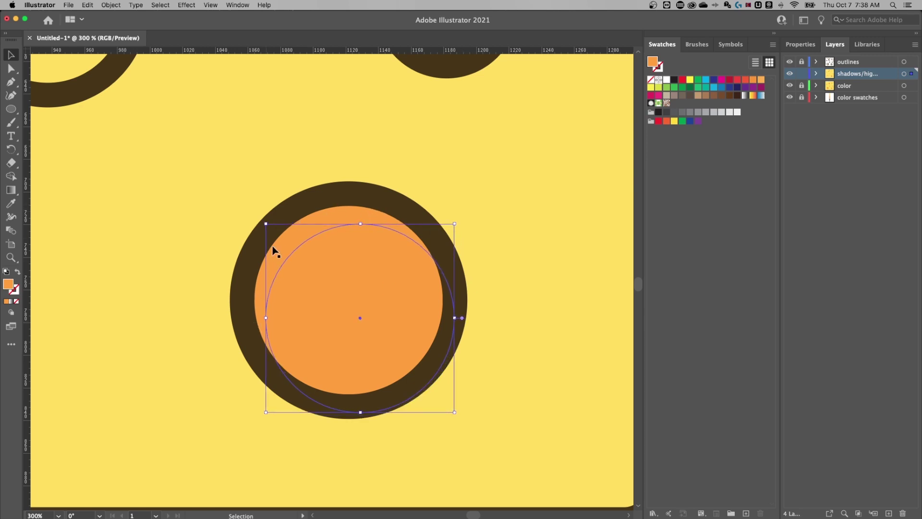
shift+click(342, 211)
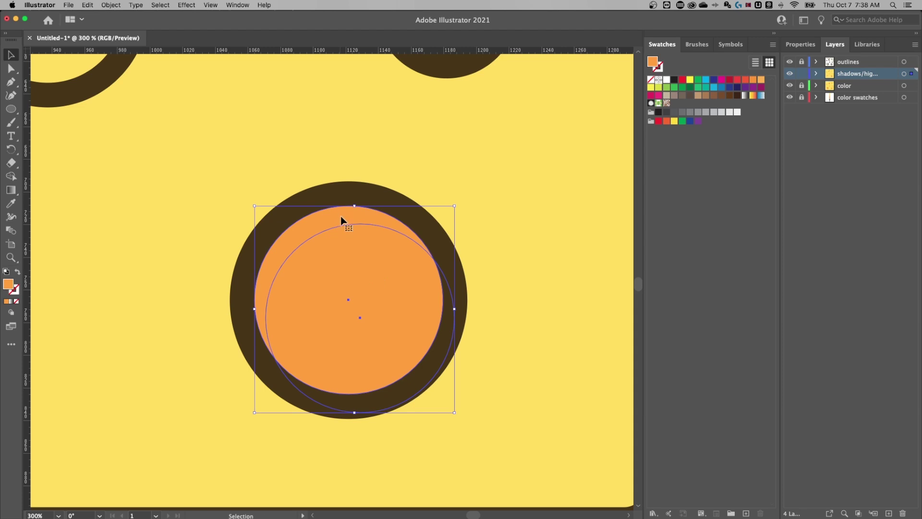
Step: Subtract the offset circle and the overlap from the lower-right hole's circle with Shape Builder, leaving only the upper-left crescent
key(shift+m)
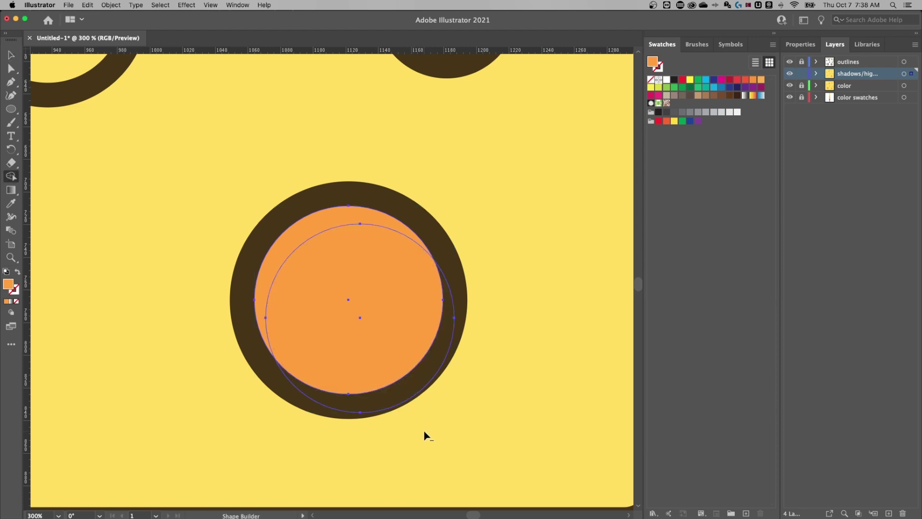
alt+click(345, 273)
key(v)
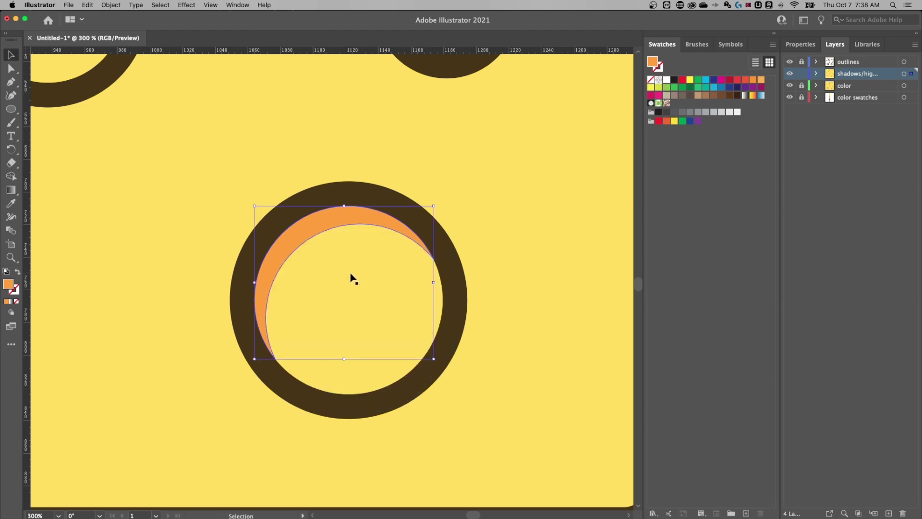
Step: Recolor all the light orange hole crescents to the dark orange sampled from the large upper hole's crescent, and deselect them
key(super+minus)
key(super+minus)
key(super+minus)
drag(271, 197, 365, 309)
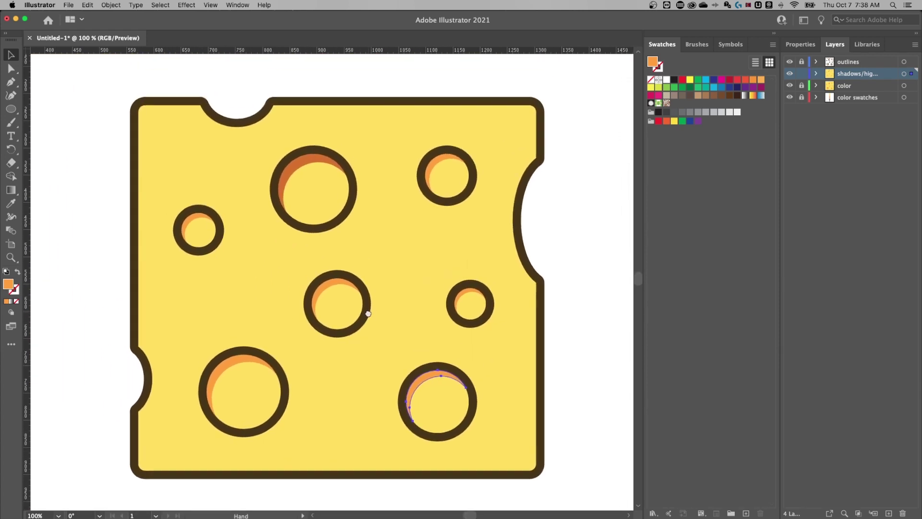
drag(412, 255, 398, 225)
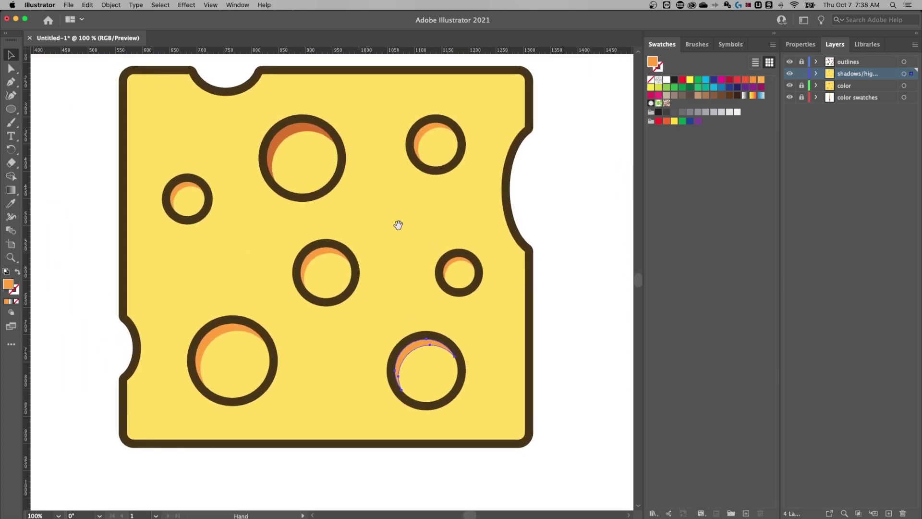
click(451, 263)
shift+click(428, 132)
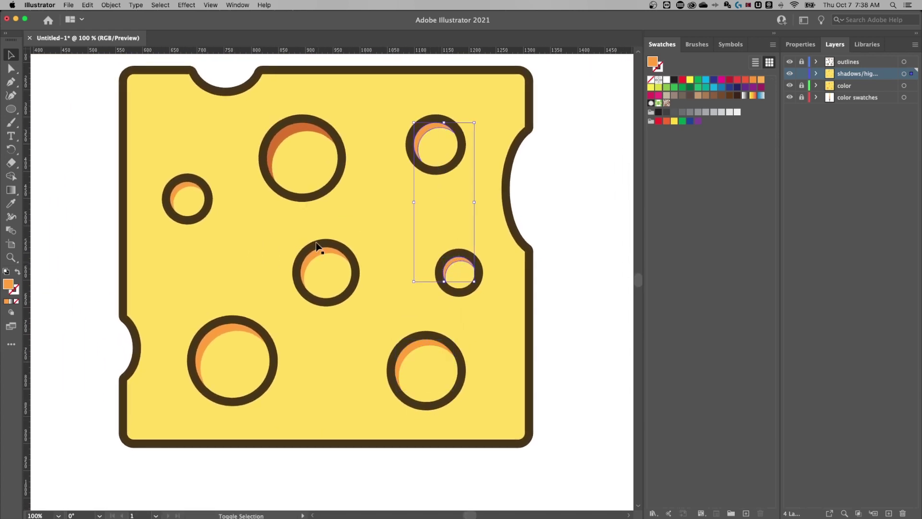
shift+click(319, 255)
shift+click(182, 191)
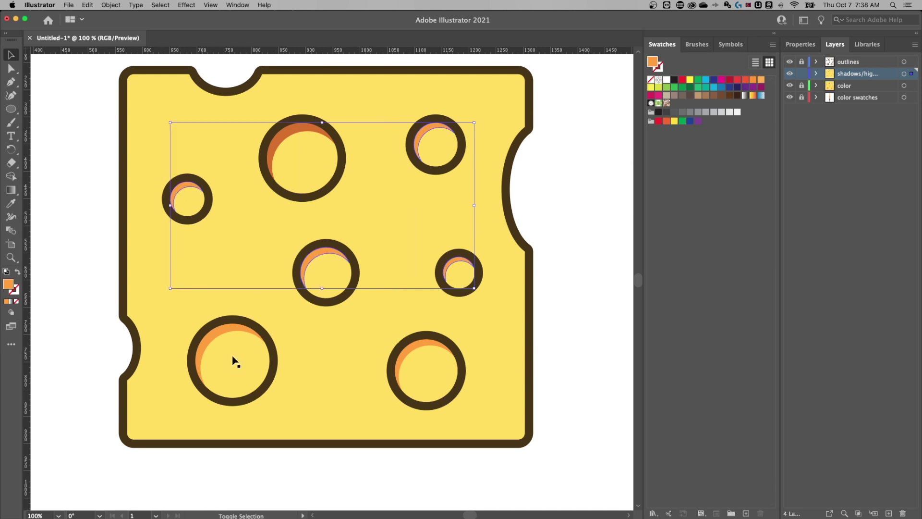
shift+click(224, 331)
scroll(307, 288, up, 2)
scroll(307, 288, left, 3)
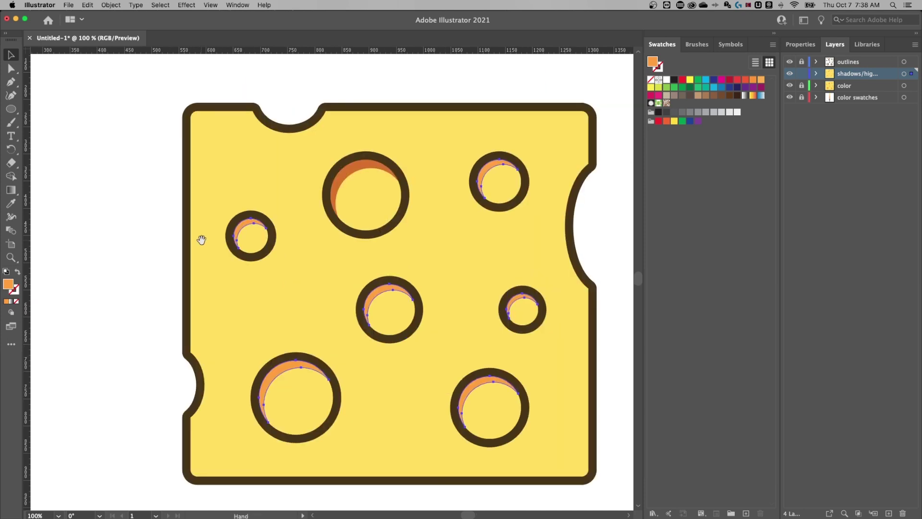
key(i)
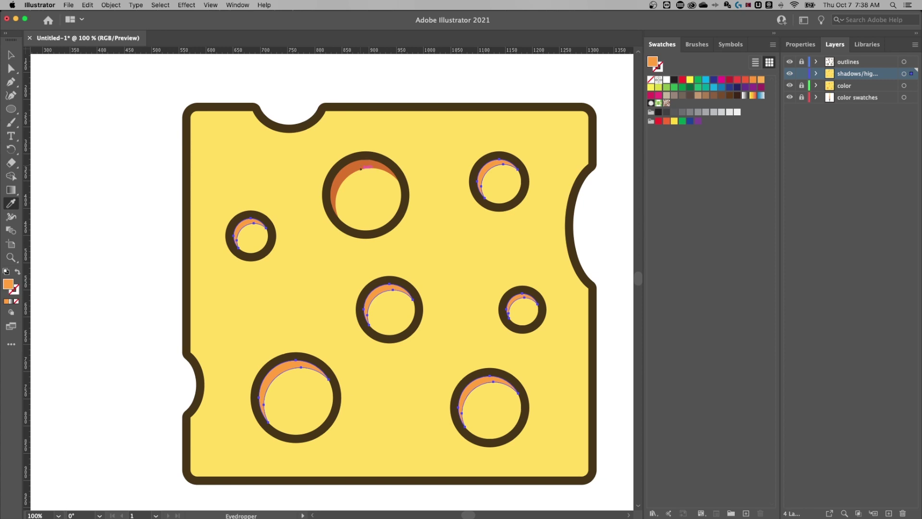
click(364, 160)
scroll(390, 183, down, 1)
scroll(390, 183, right, 2)
key(v)
click(582, 231)
scroll(566, 312, right, 2)
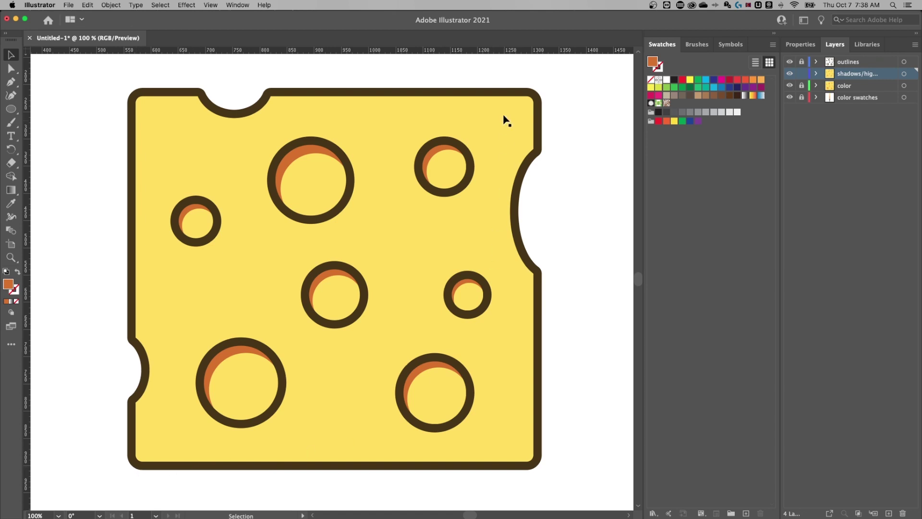
Step: Draw a Pen path from above the cheese's upper-right edge to outside its lower-left corner, curving toward the lower-right corner
scroll(509, 327, up, 1)
scroll(509, 326, right, 2)
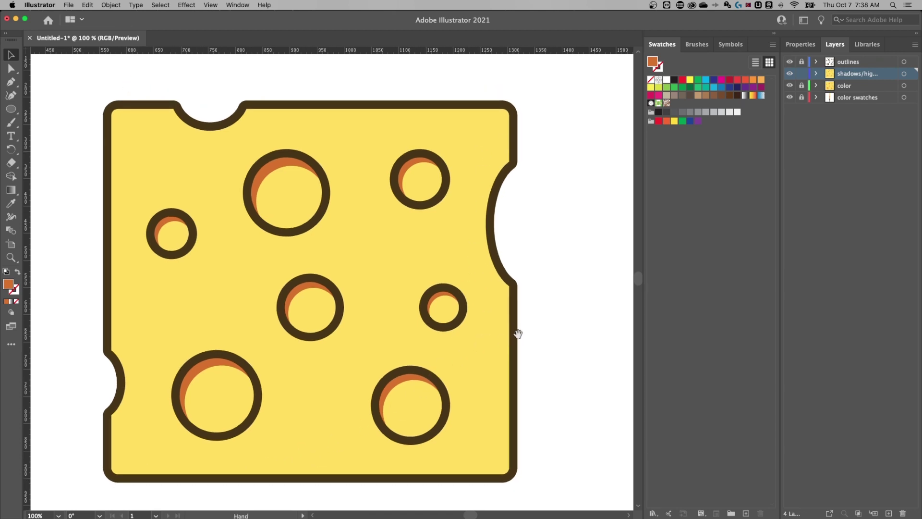
key(super+minus)
scroll(480, 261, left, 1)
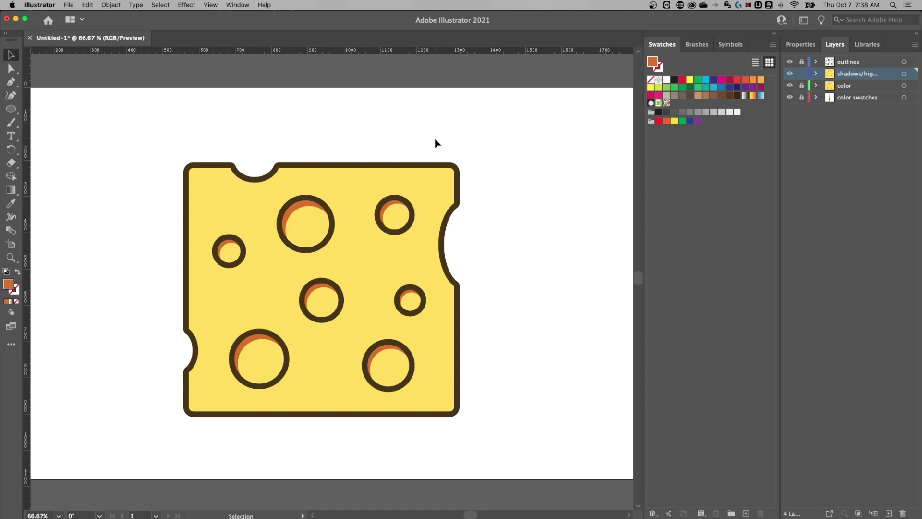
key(p)
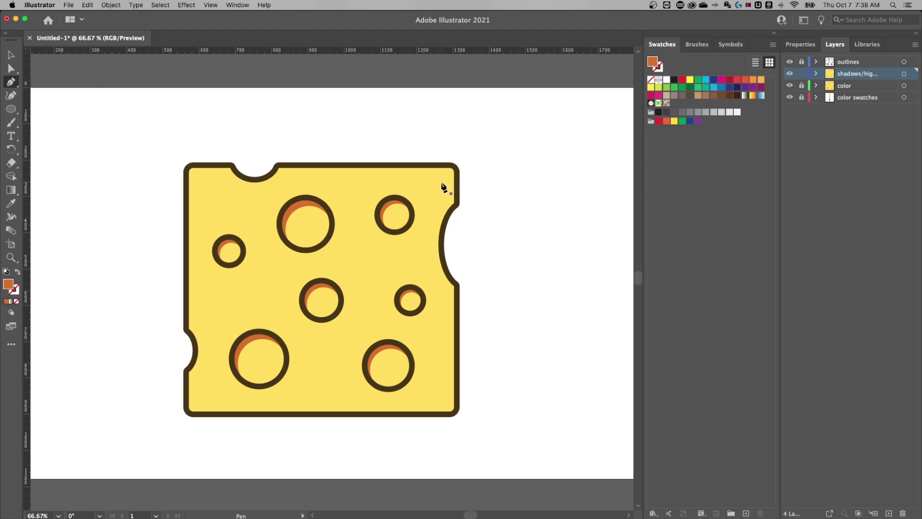
click(438, 148)
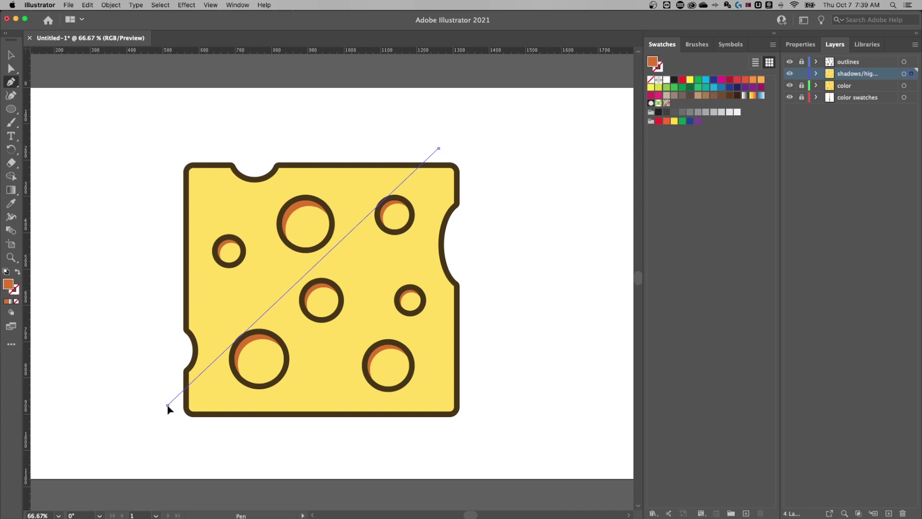
drag(168, 405, 81, 406)
drag(416, 406, 371, 404)
Step: Shorten the lower-left anchor's inner handle so the curve pulls away from the cheese's lower-right corner
key(super+minus)
key(super+minus)
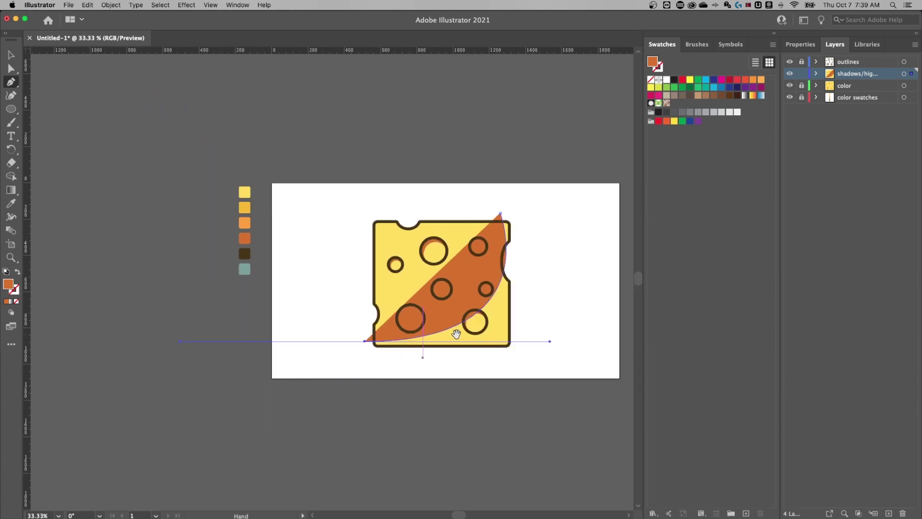
drag(456, 333, 387, 354)
key(super+plus)
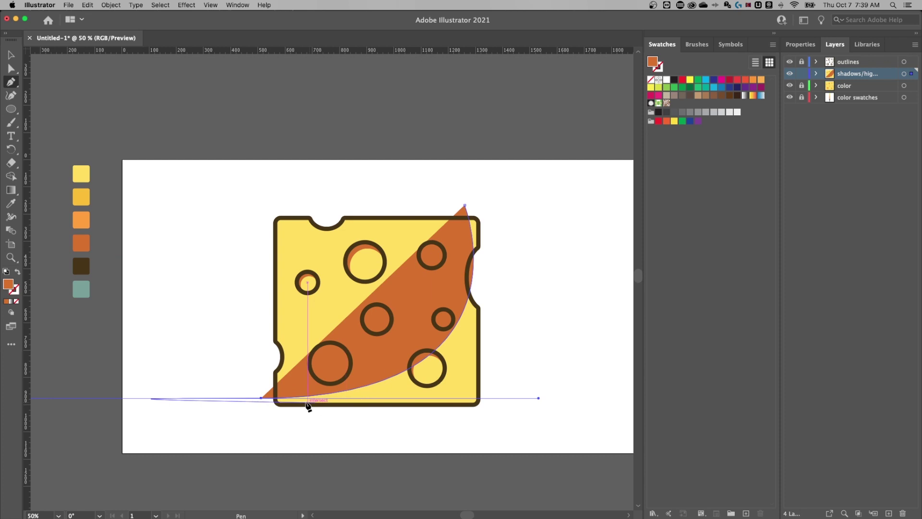
drag(262, 398, 536, 398)
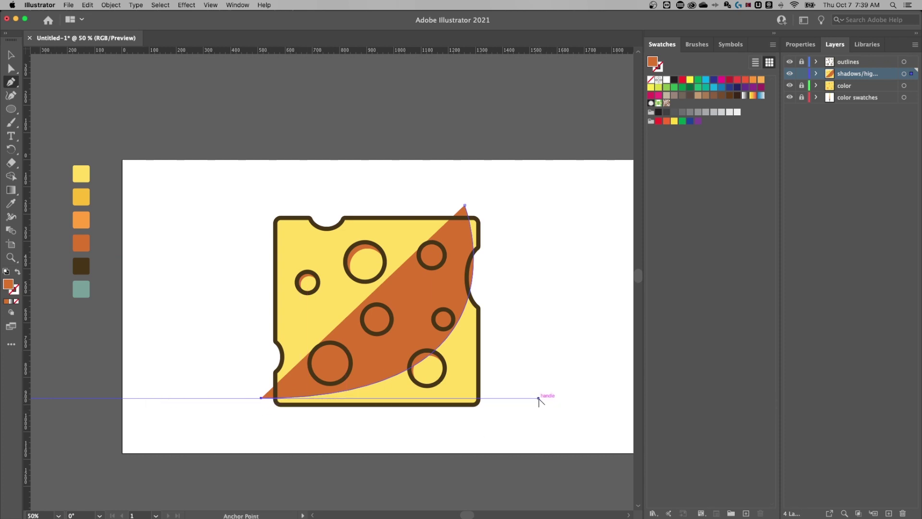
drag(538, 399, 499, 398)
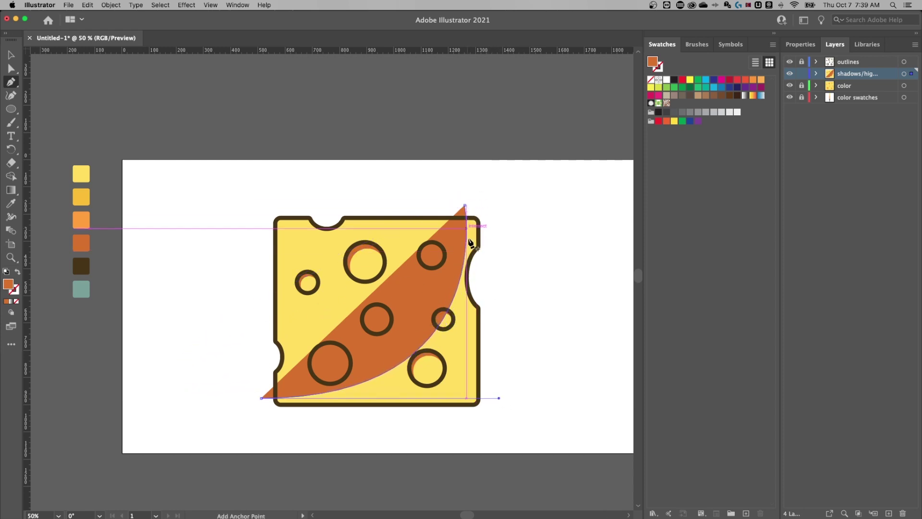
Step: Close the Pen path around the cheese's lower-right side with points below the artboard and to the right of the cheese, and deselect it
scroll(277, 402, down, 5)
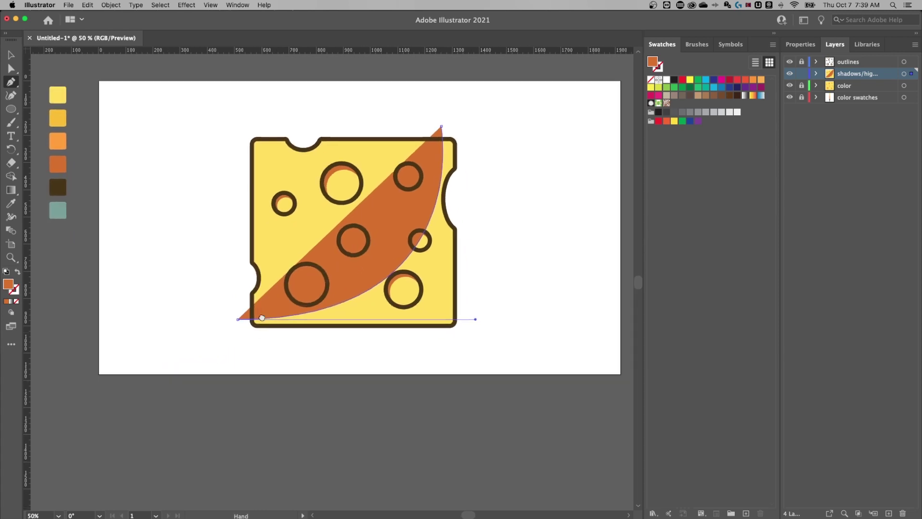
click(243, 448)
click(570, 444)
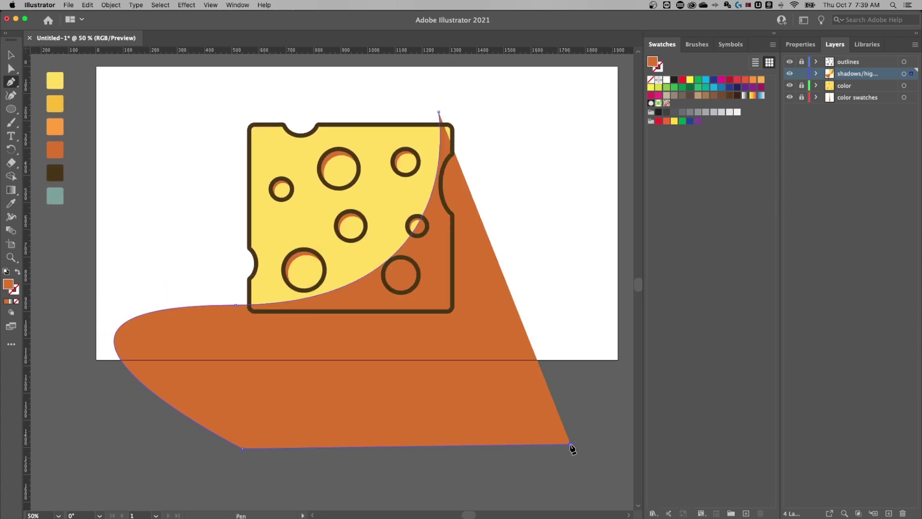
click(579, 112)
click(439, 112)
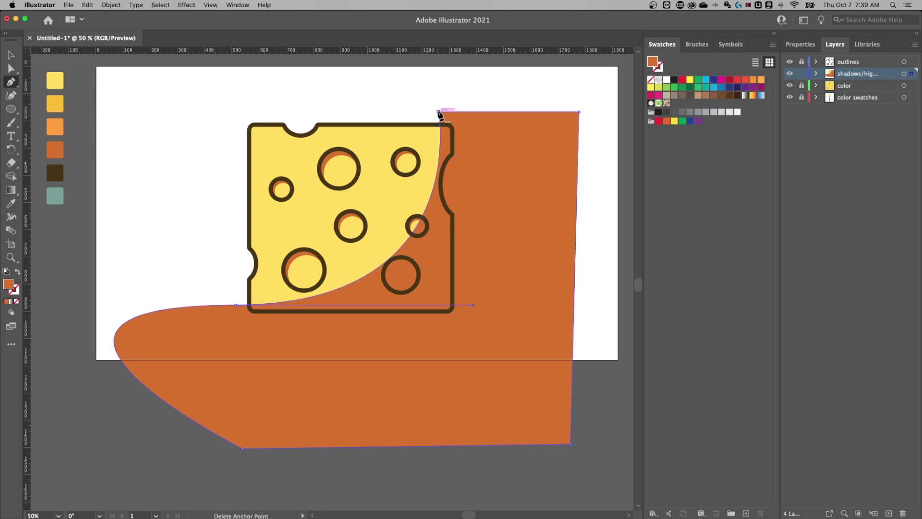
super+click(478, 97)
scroll(470, 144, up, 3)
key(v)
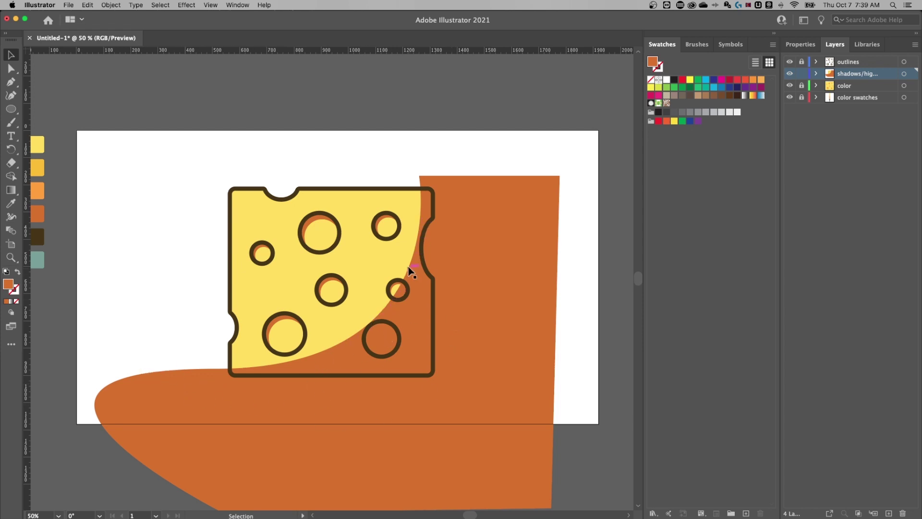
Step: Trim the dark orange shape to the cheese body with Shape Builder, removing the upper-left yellow area and the surplus outside the cheese
click(405, 248)
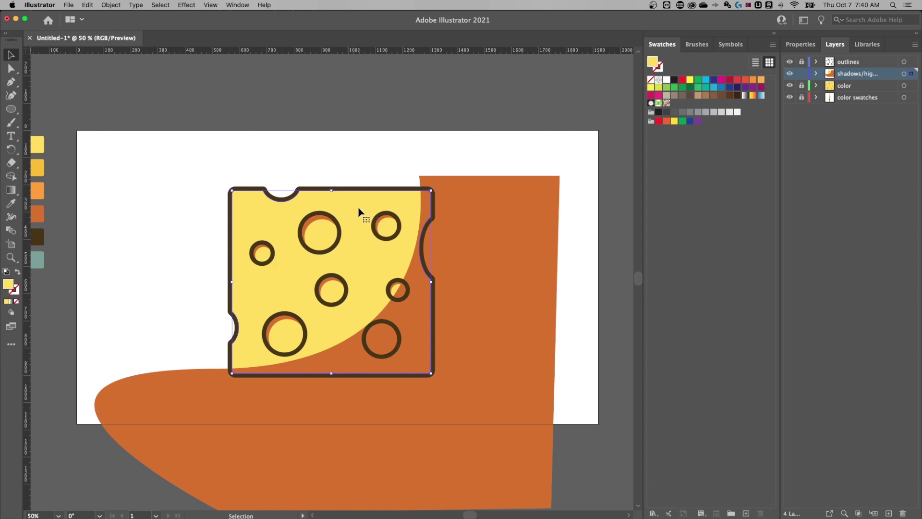
click(500, 235)
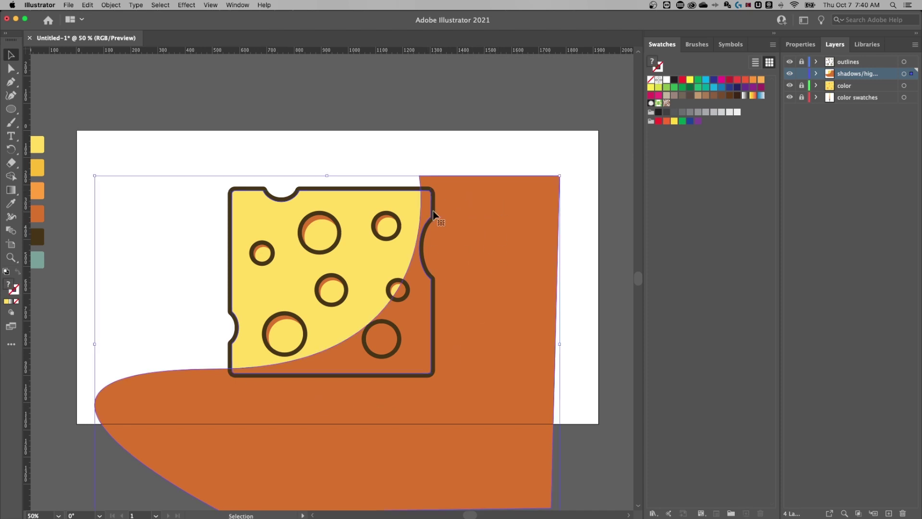
key(shift+m)
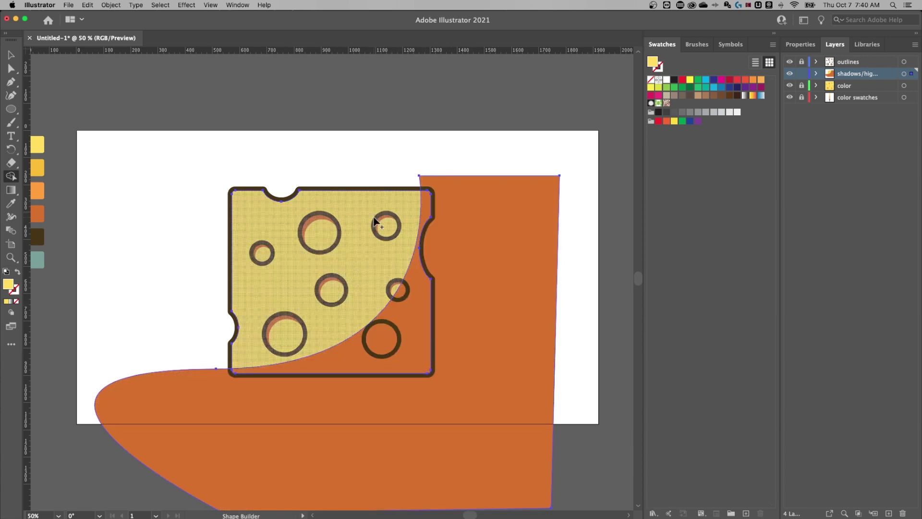
click(355, 207)
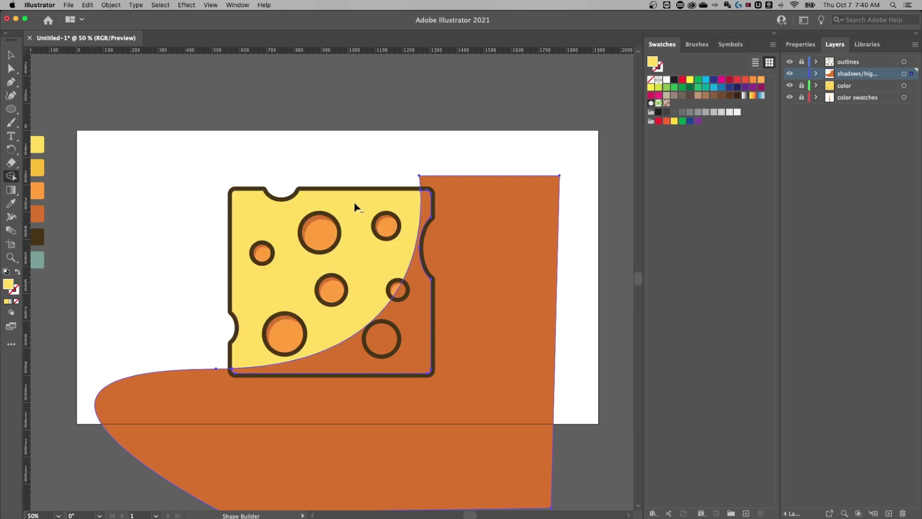
alt+click(501, 206)
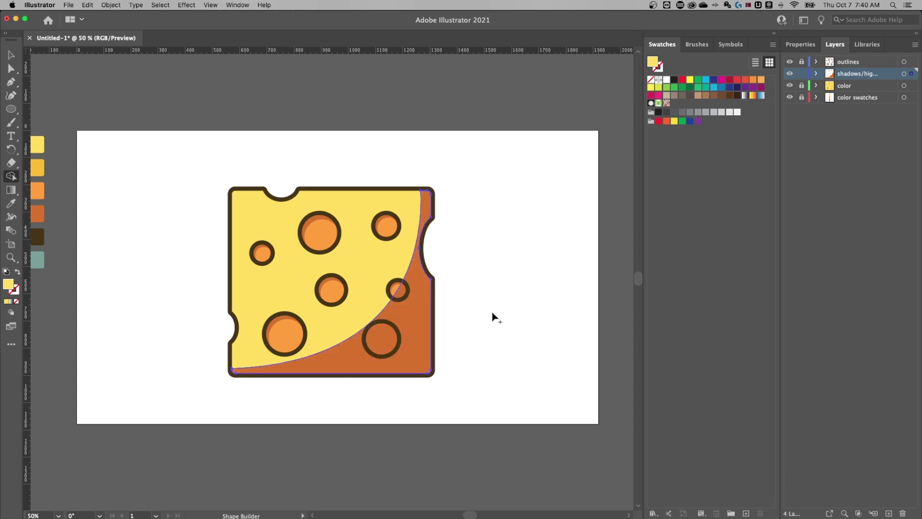
Step: Recolor the cheese's lower-right shadow with the Eyedropper to the darker yellow of the second color swatch, and deselect it
key(i)
scroll(433, 285, down, 2)
key(super+equal)
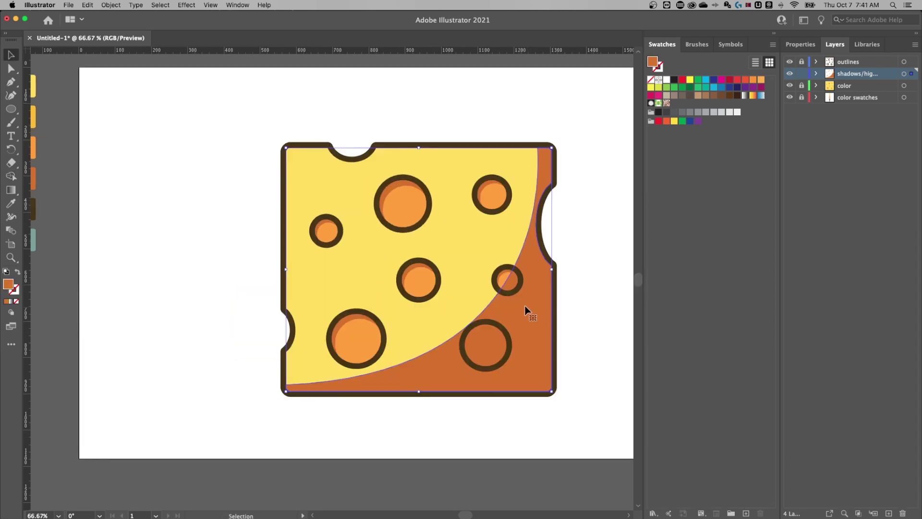
scroll(225, 183, left, 3)
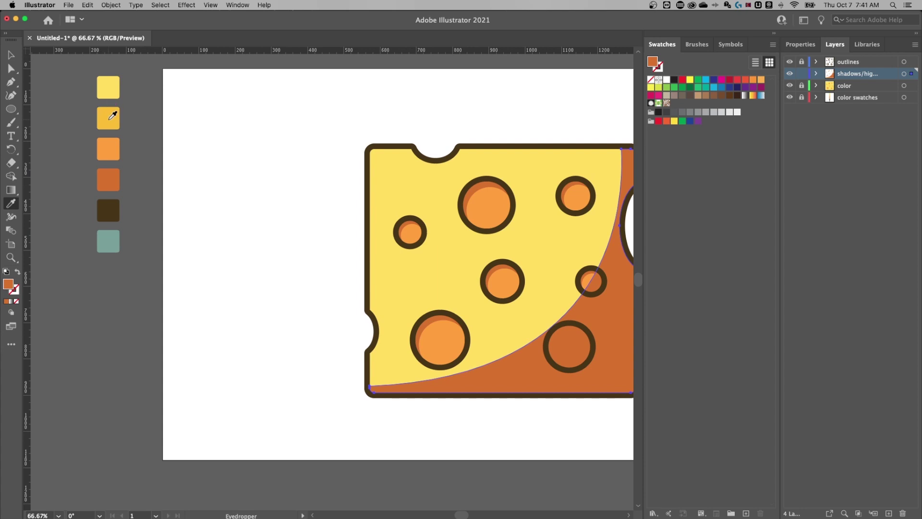
click(112, 116)
drag(408, 153, 221, 153)
key(v)
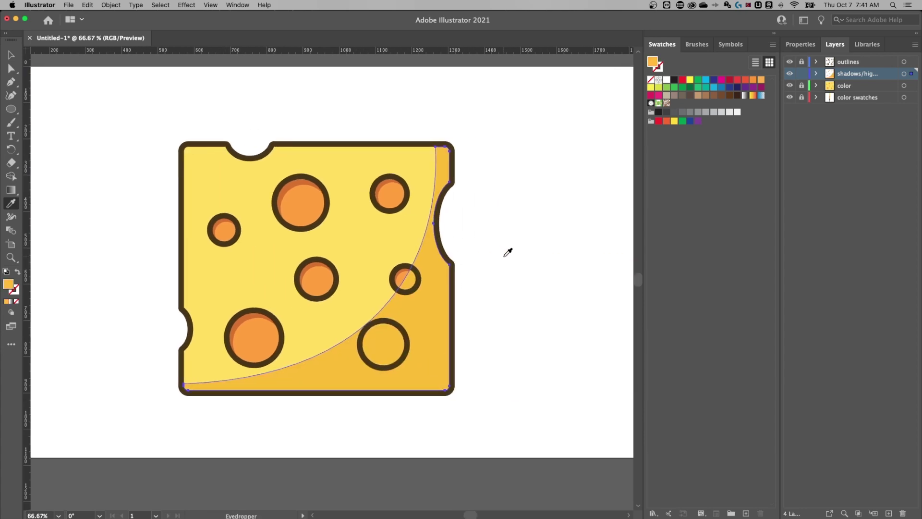
click(508, 257)
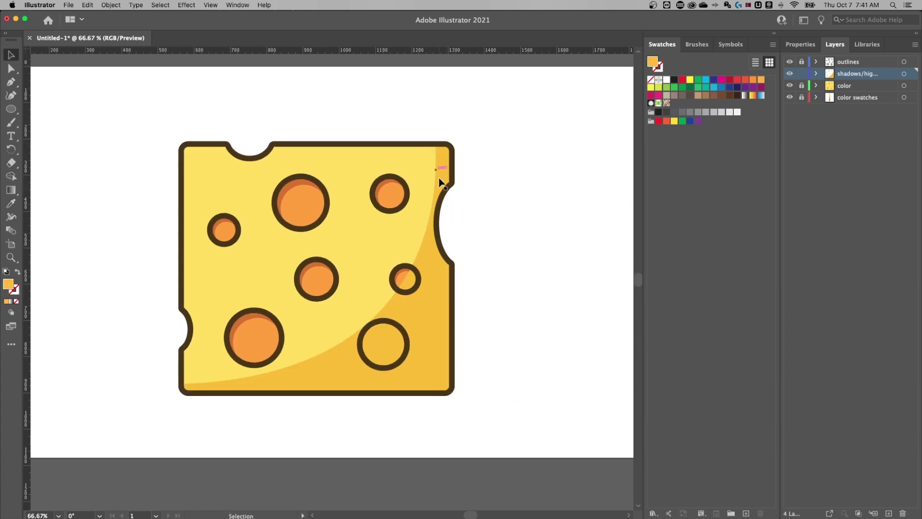
Step: Select the lower-right shadow to check its shape, deselect it, and make the color layer active
click(436, 316)
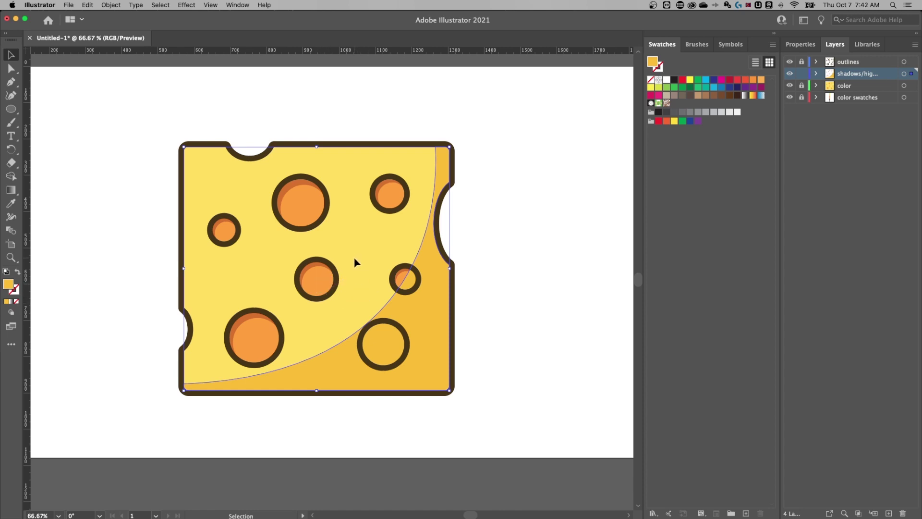
click(315, 280)
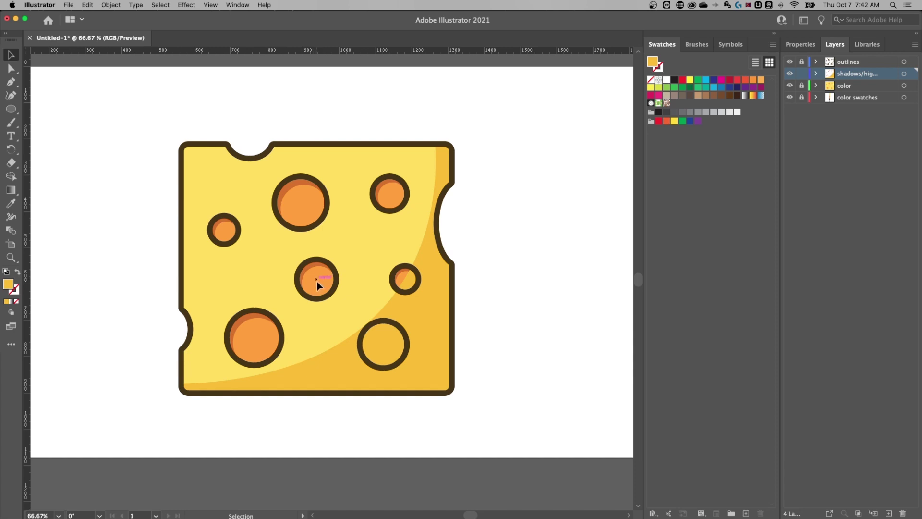
click(843, 88)
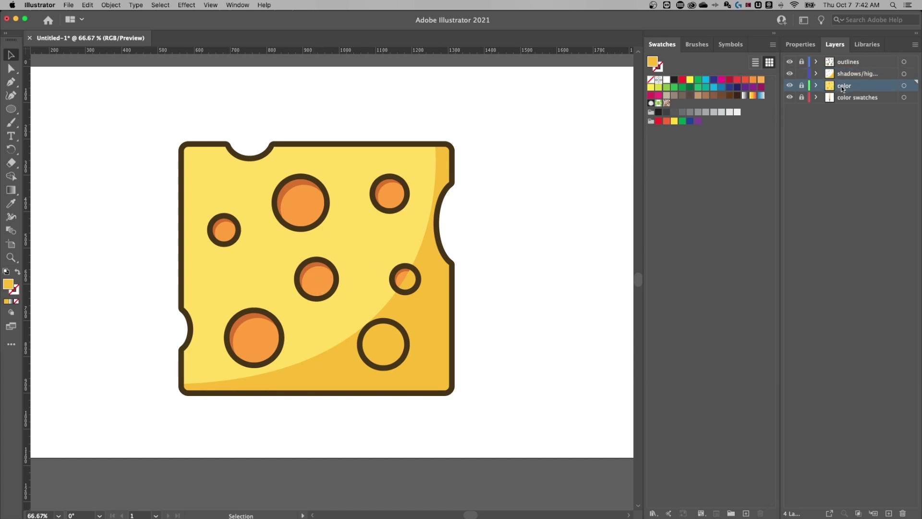
click(843, 75)
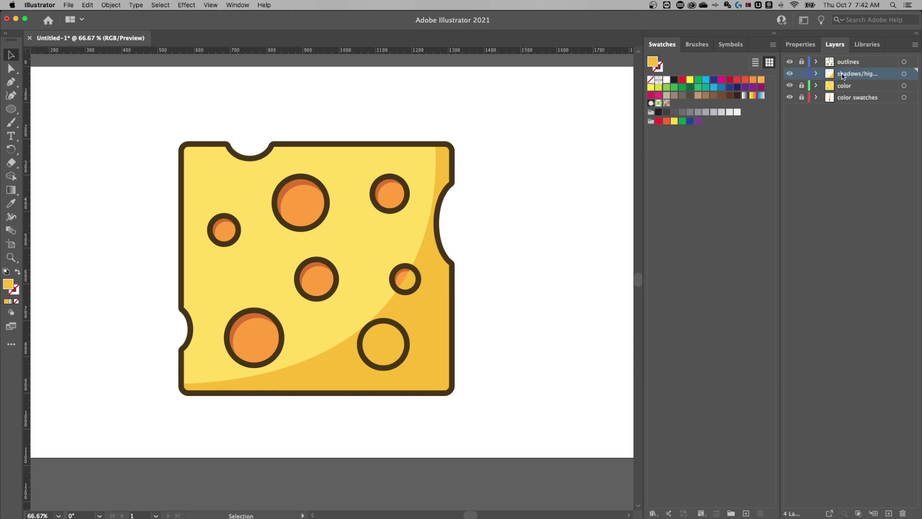
click(843, 89)
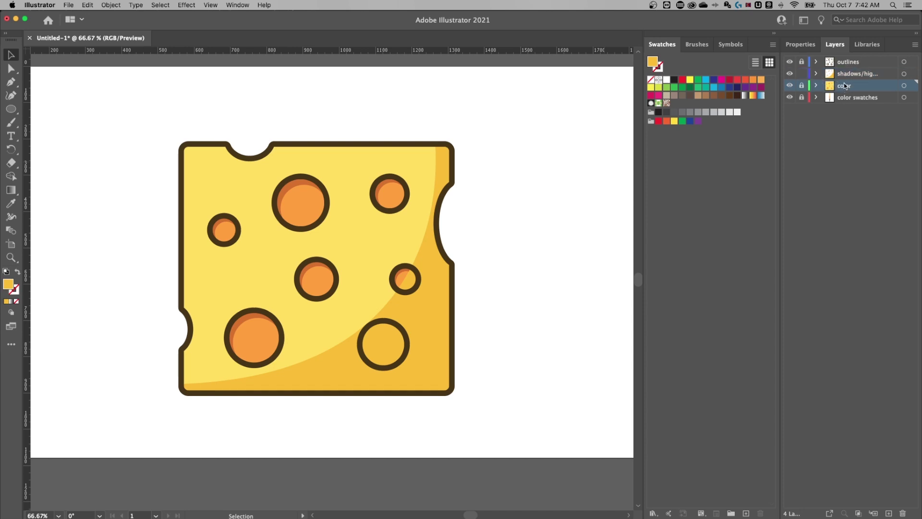
Step: Cut the cheese's lower-right shadow from the shadows layer and delete the leftover light yellow shape covering the lower-right holes
click(446, 285)
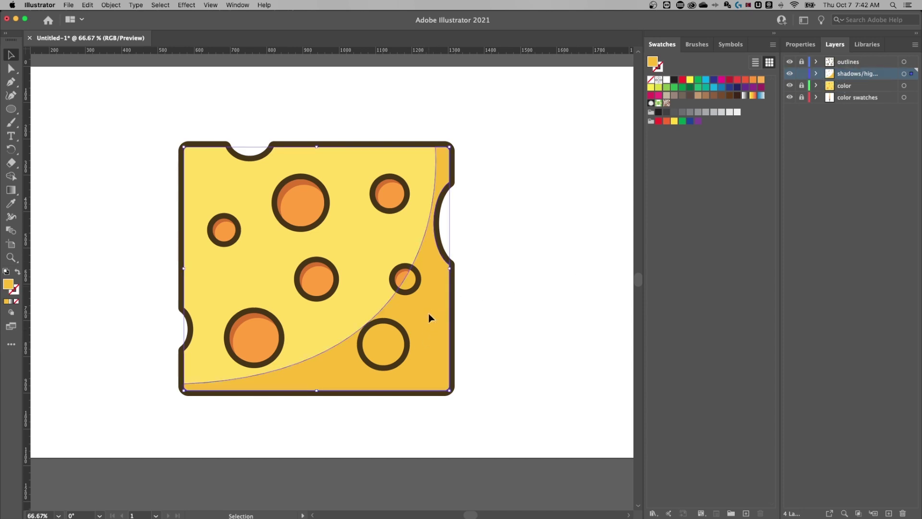
click(91, 4)
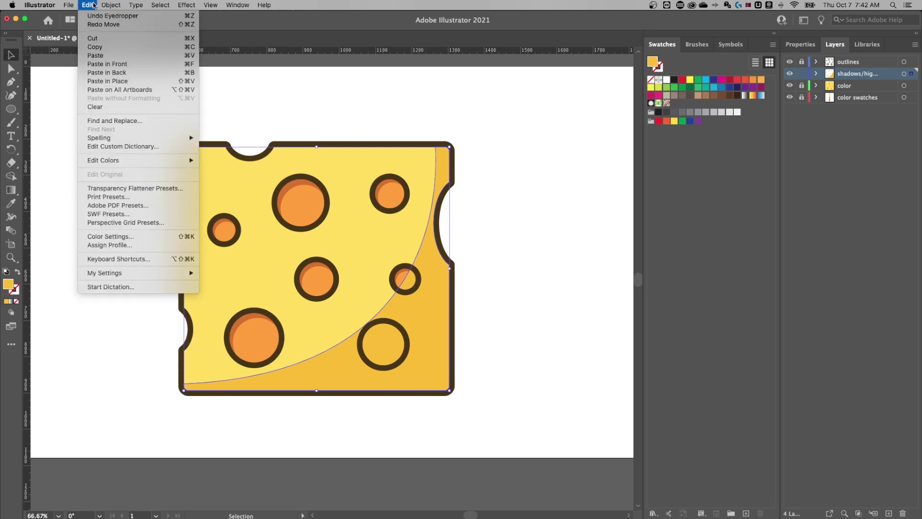
click(94, 38)
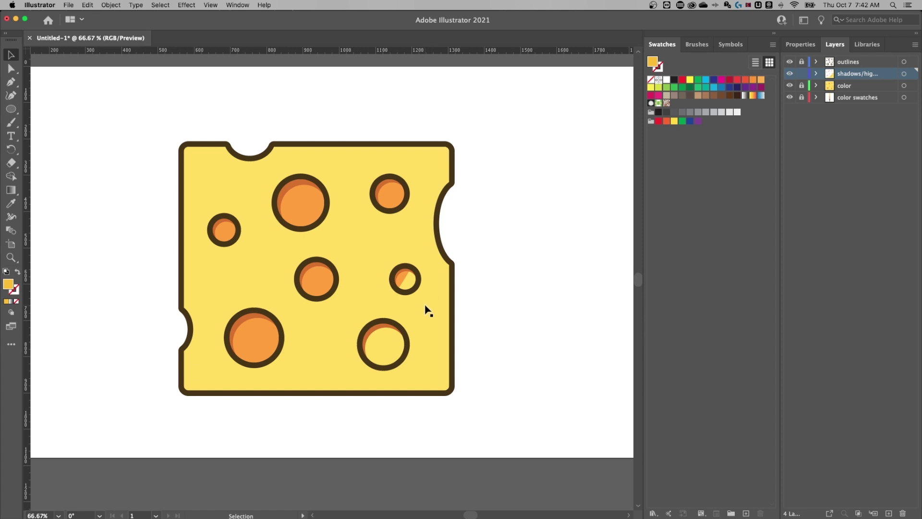
key(ctrl+f)
drag(426, 354, 469, 318)
key(Delete)
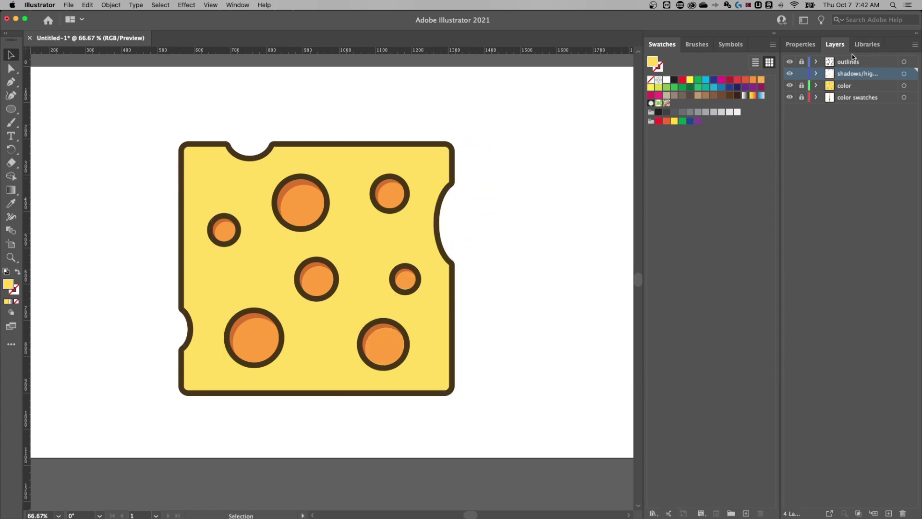
Step: Examine the crescent paths inside the shadows/highlights layer, and collapse the layer again
click(815, 74)
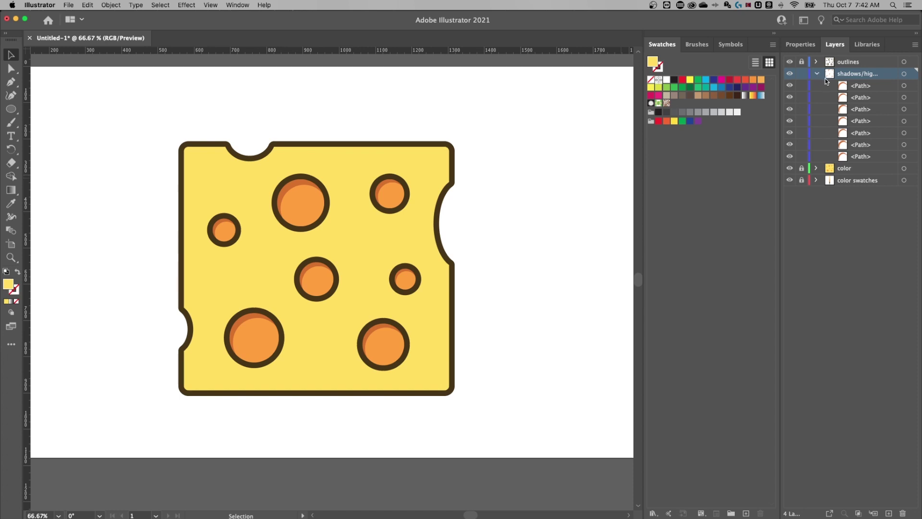
click(858, 86)
shift+click(860, 155)
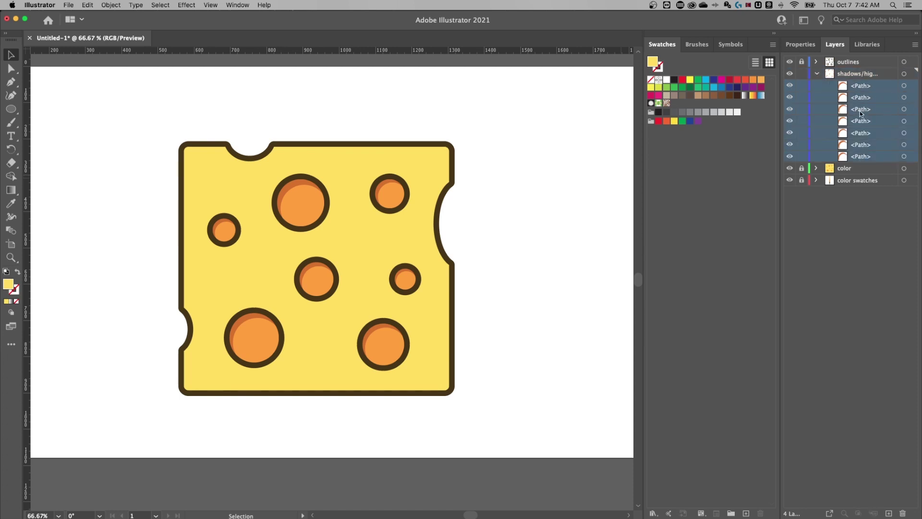
click(817, 74)
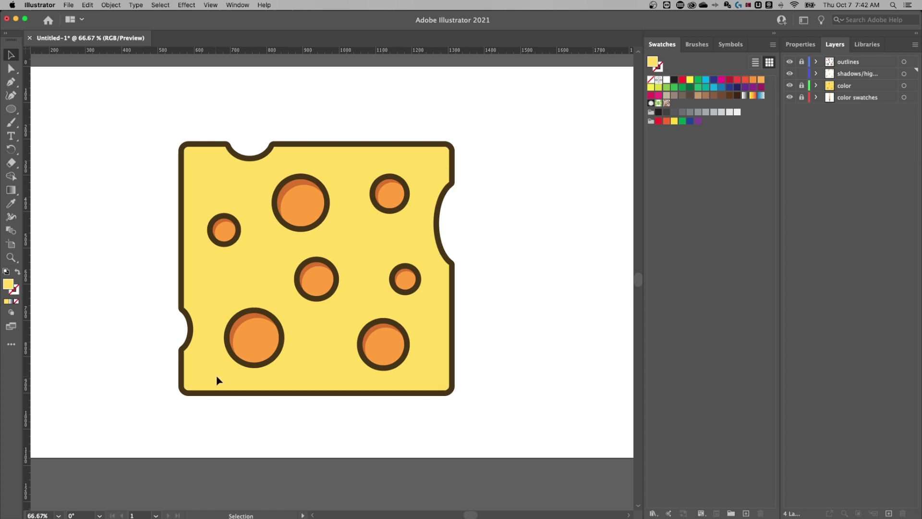
Step: Lock the shadows/highlights layer, unlock the color layer, and paste the cut shadow in place there
click(816, 86)
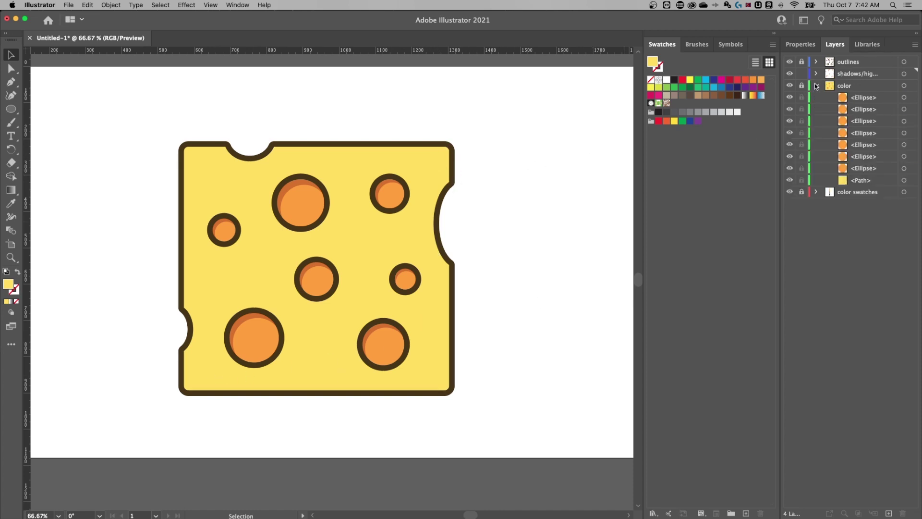
click(801, 87)
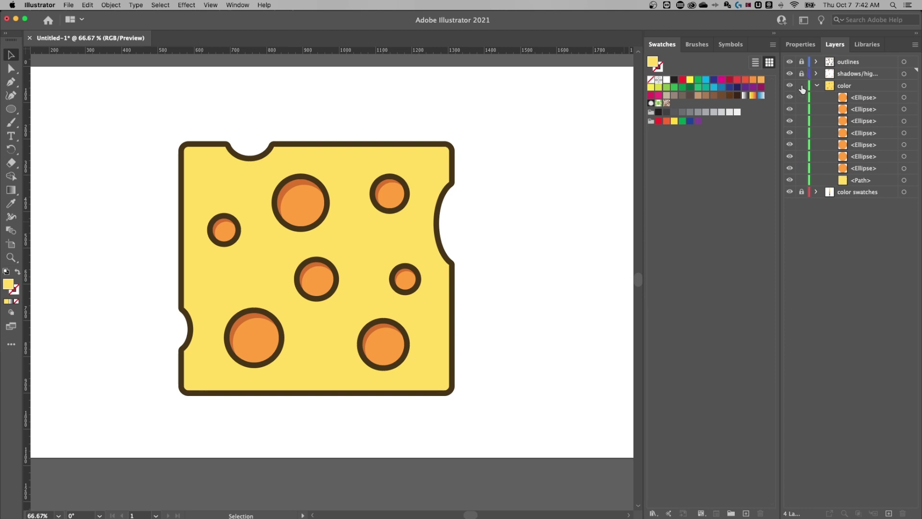
click(858, 181)
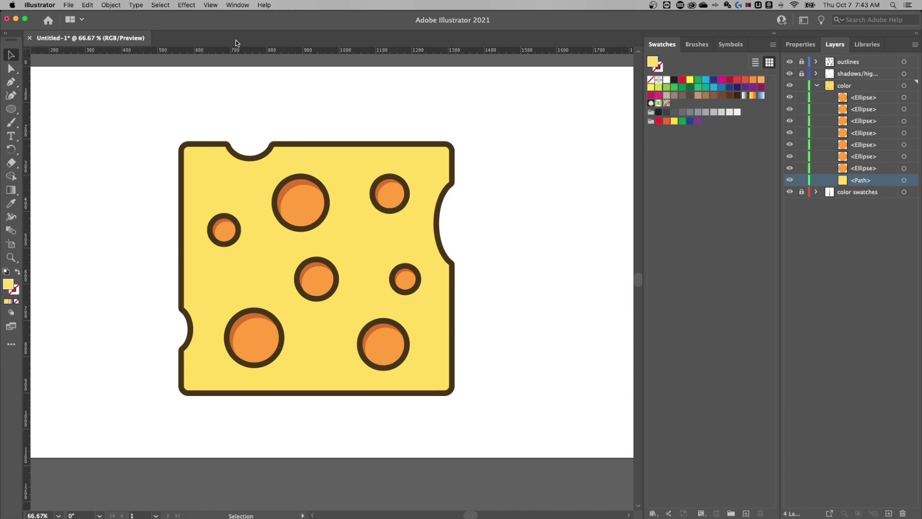
click(88, 5)
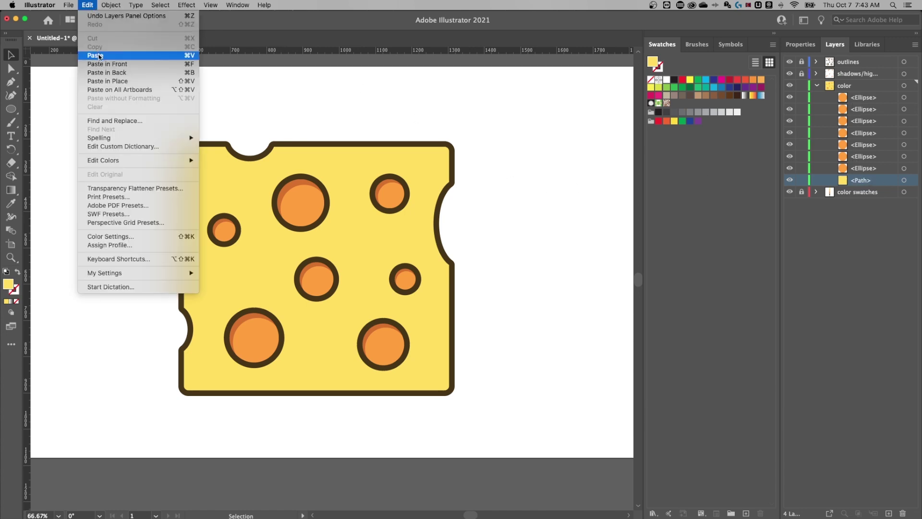
click(124, 81)
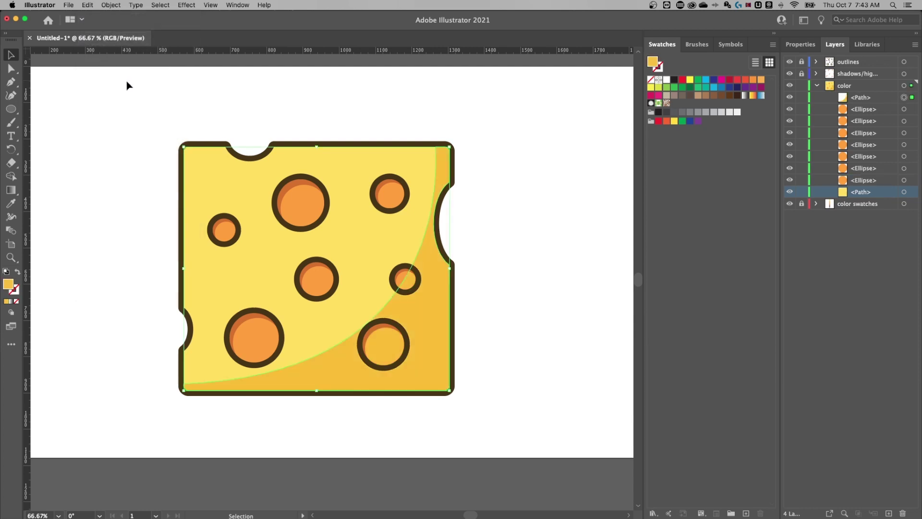
Step: Move the pasted shadow path below the orange ellipses and directly above the cheese body path, and deselect it
click(861, 100)
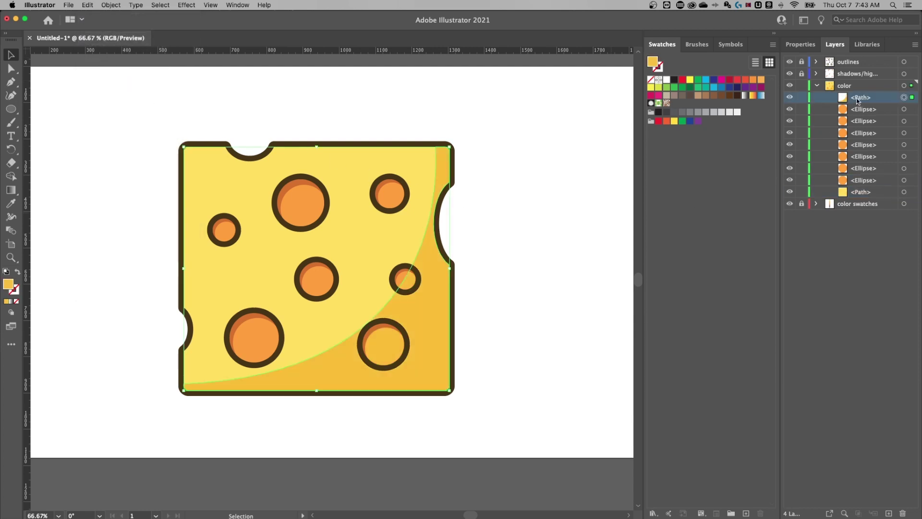
drag(860, 100, 858, 185)
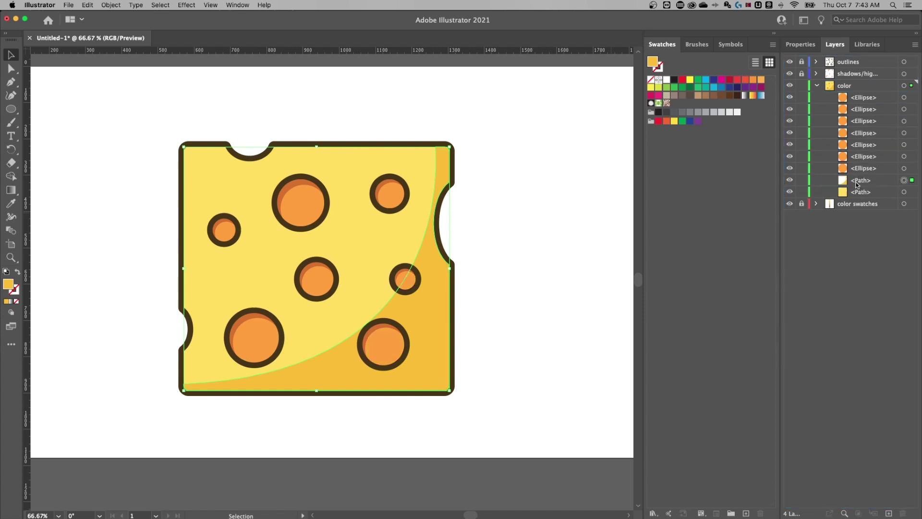
click(460, 300)
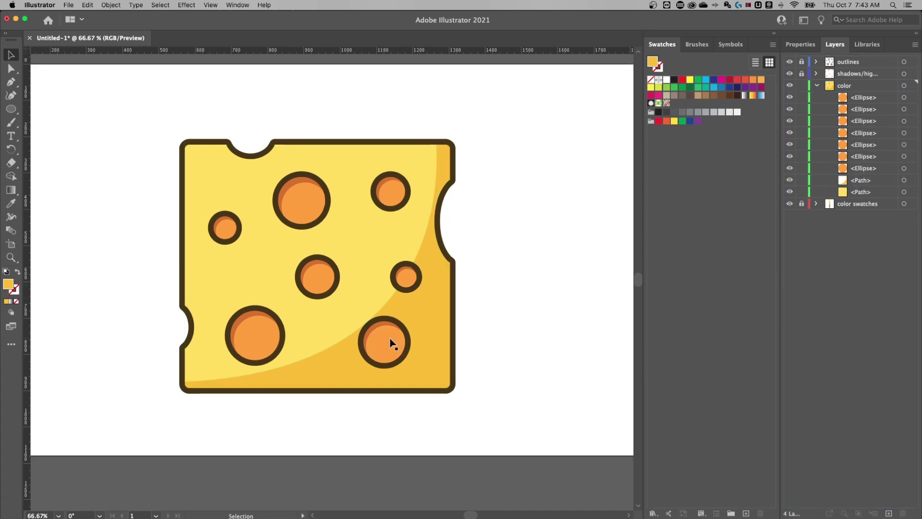
Step: Set the opacity of the cheese's lower-right shadow to 60% and deselect it
click(436, 305)
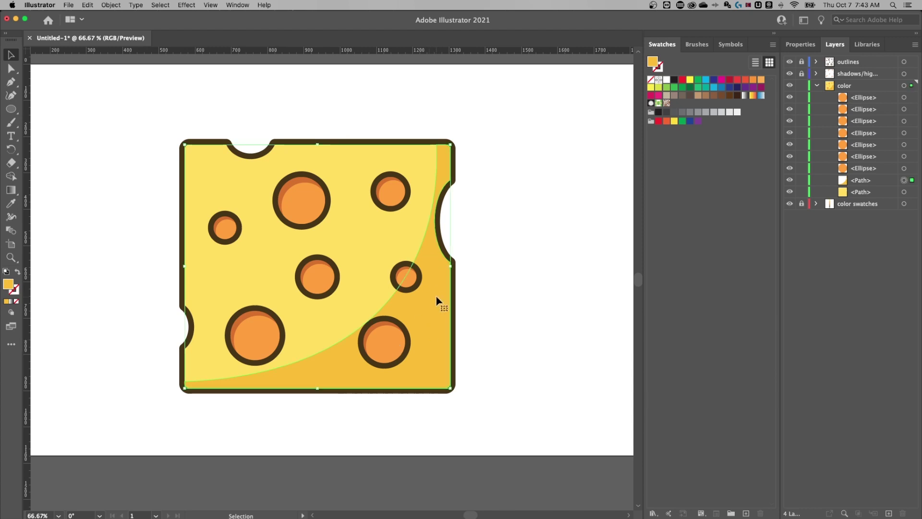
click(800, 44)
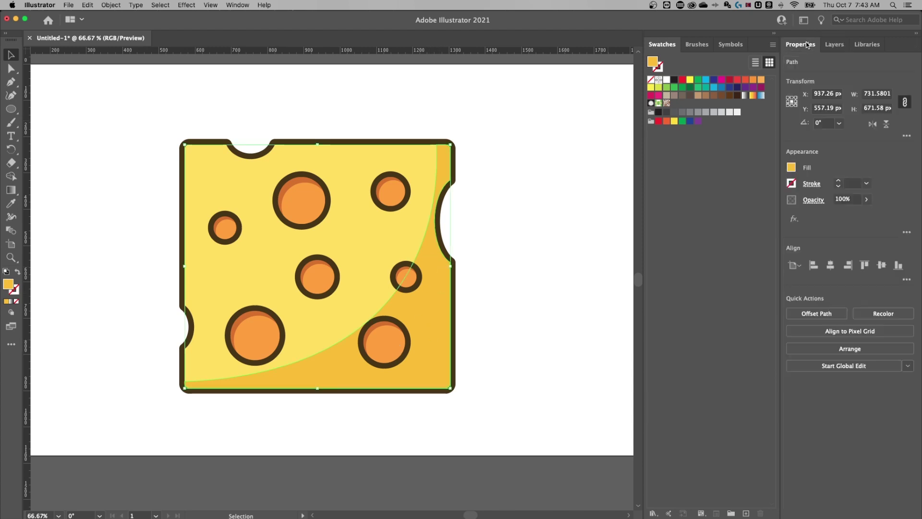
click(849, 199)
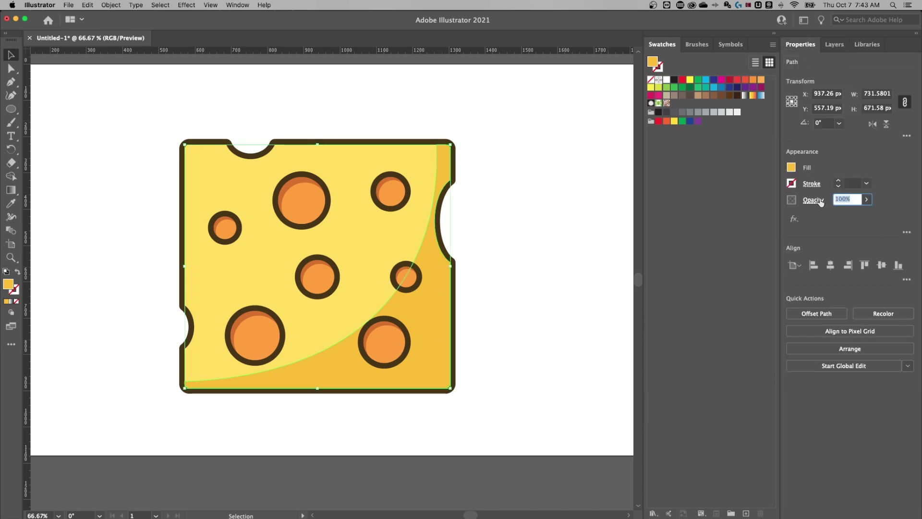
text(60)
key(Return)
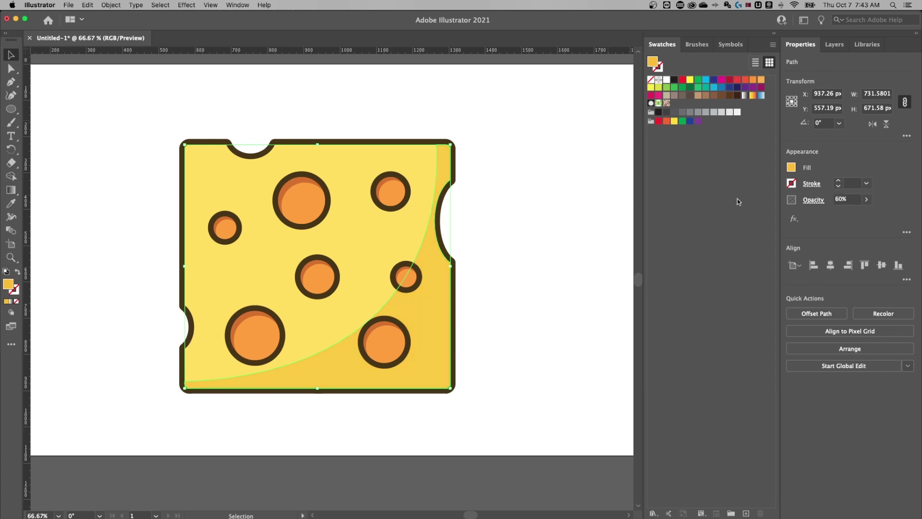
click(529, 237)
drag(508, 227, 541, 223)
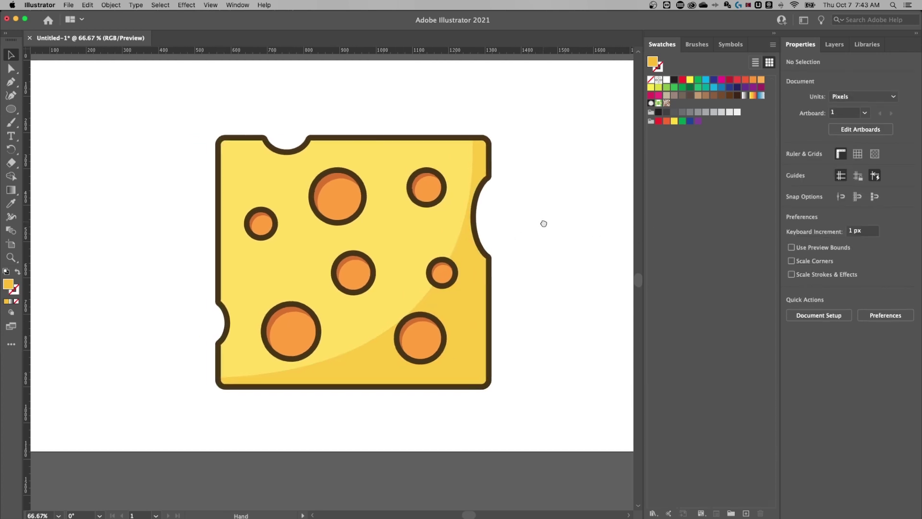
Step: Examine the whole cheese with its lightened shadow, checking the shapes at the upper-right hole and the body
click(482, 155)
click(536, 215)
scroll(540, 276, up, 3)
scroll(540, 276, right, 2)
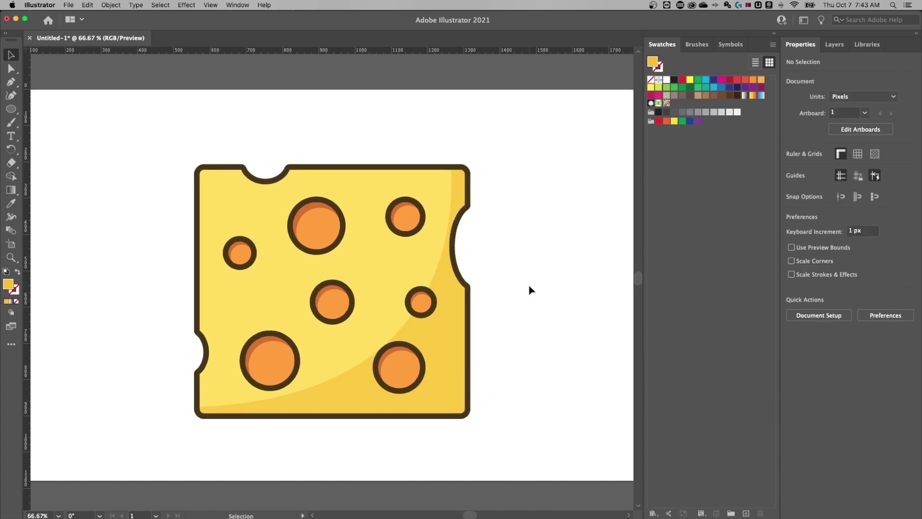
key(super+minus)
scroll(477, 332, down, 1)
scroll(478, 333, left, 2)
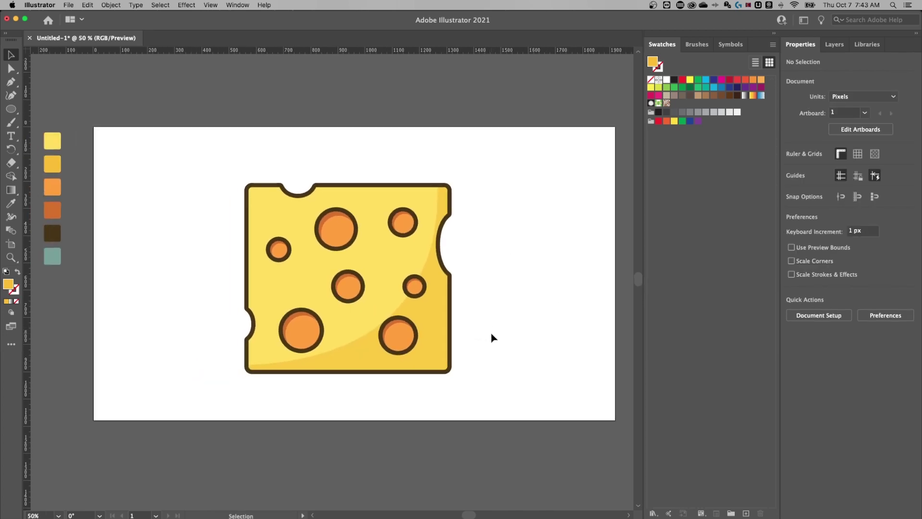
click(404, 221)
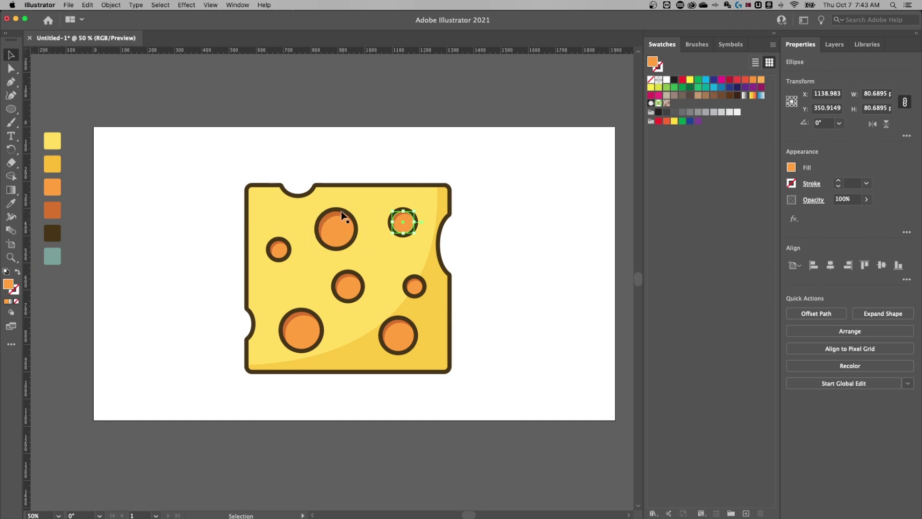
click(356, 185)
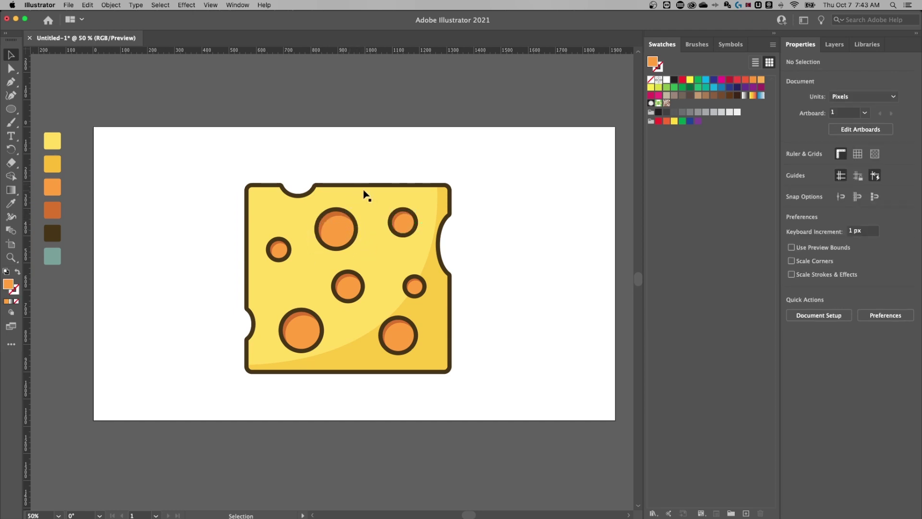
click(400, 219)
click(507, 213)
Step: Collapse and lock the color layer, and unlock the outlines layer
click(834, 44)
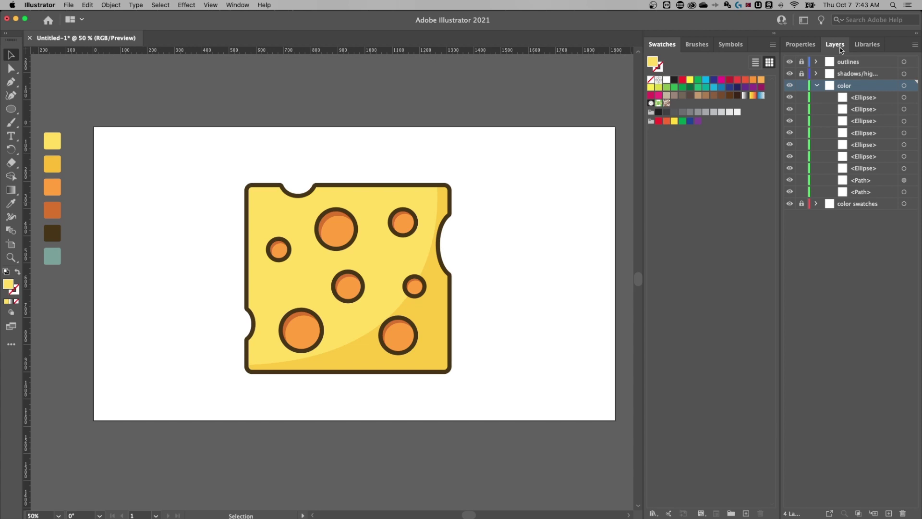
click(818, 86)
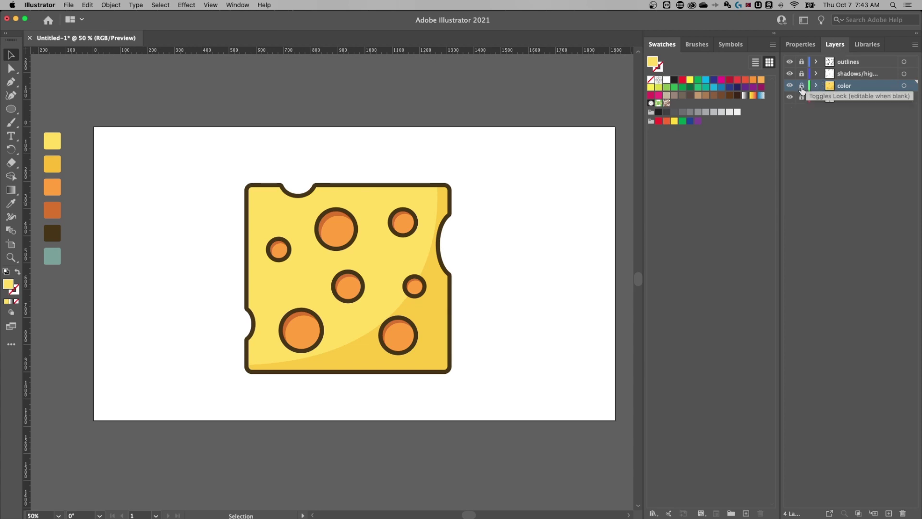
click(801, 61)
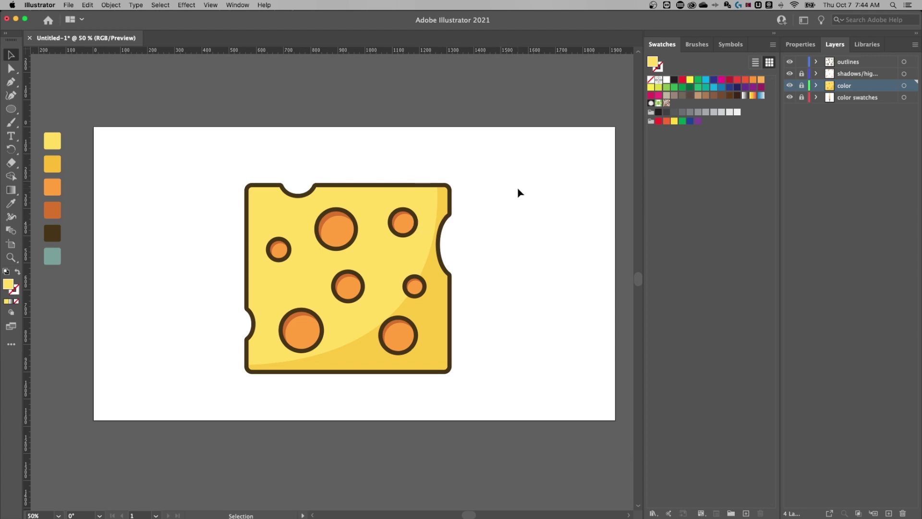
Step: Select only the hole outlines, leaving out the cheese body's outline, reduce their stroke weight, and deselect them
drag(362, 300, 204, 379)
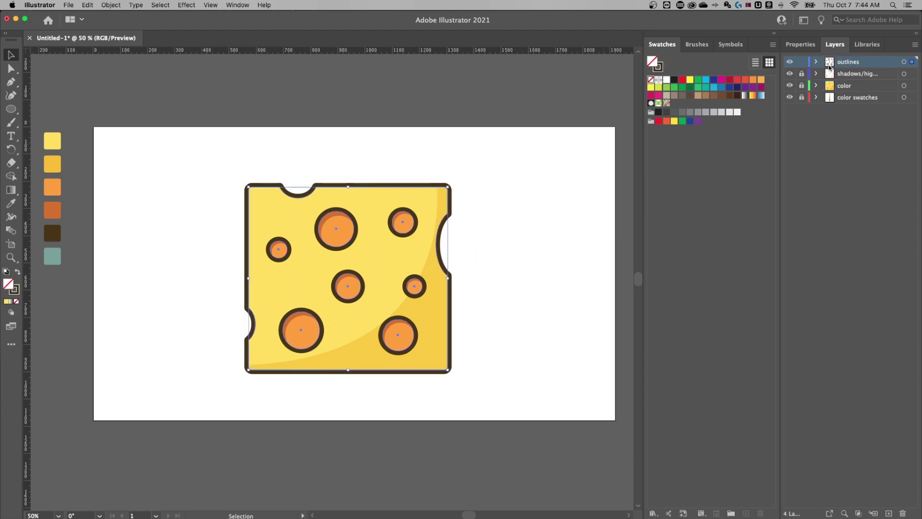
key(shift)
shift+click(406, 189)
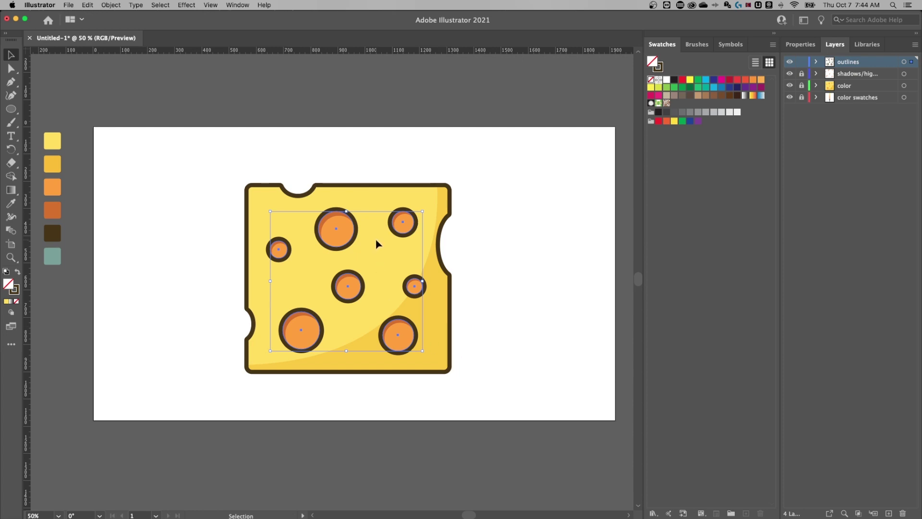
click(800, 44)
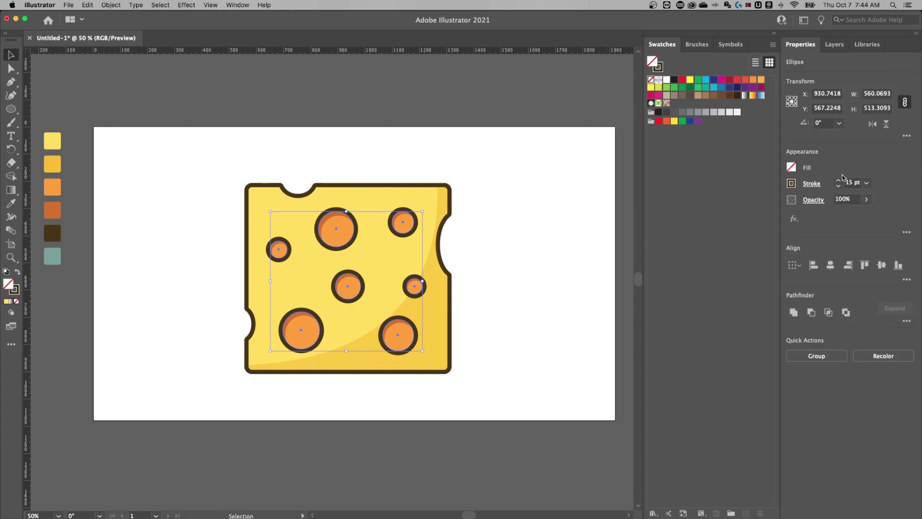
double_click(857, 183)
click(857, 183)
text(0)
click(527, 239)
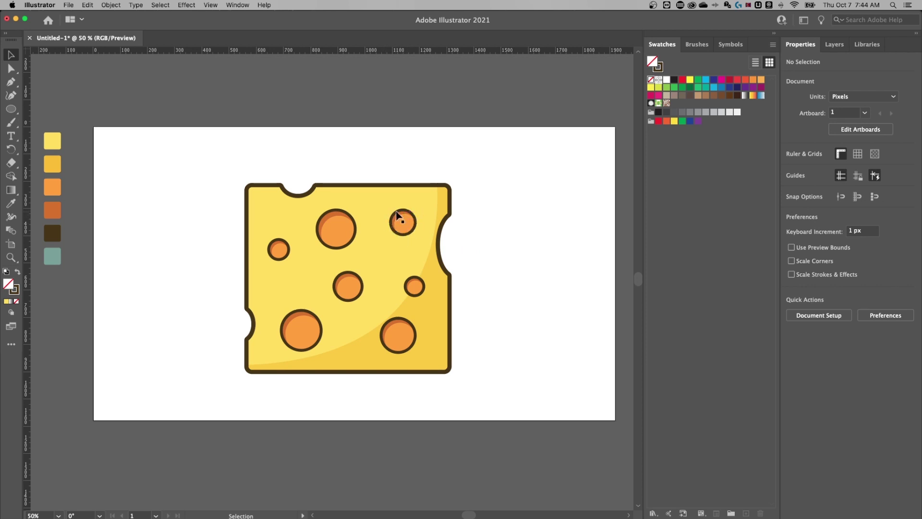
Step: Compare the cheese body's outline with the thinner hole outlines, and bring up the layer list
click(450, 201)
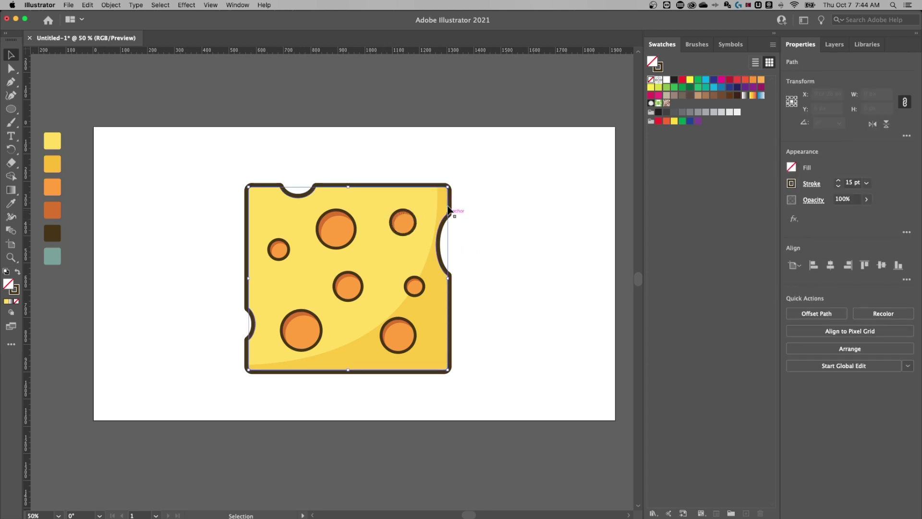
click(510, 200)
key(super+equal)
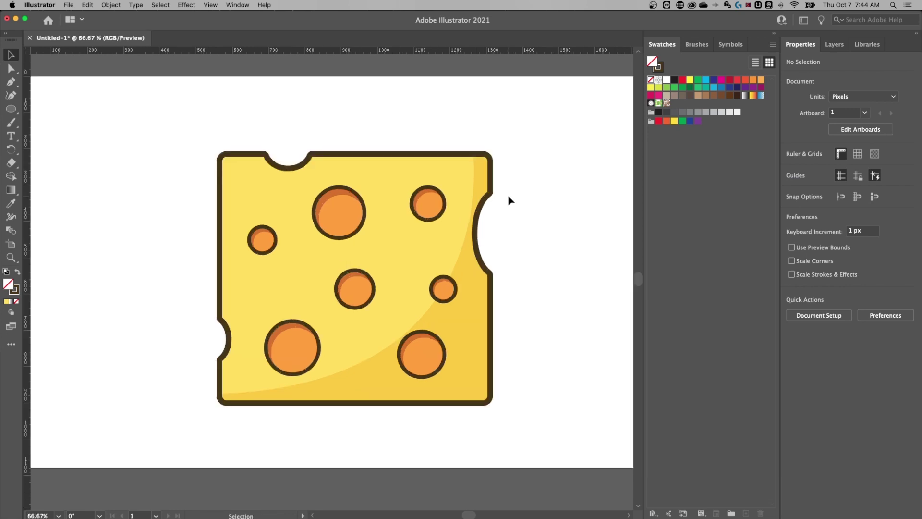
scroll(510, 200, right, 2)
key(super+minus)
drag(512, 200, 492, 231)
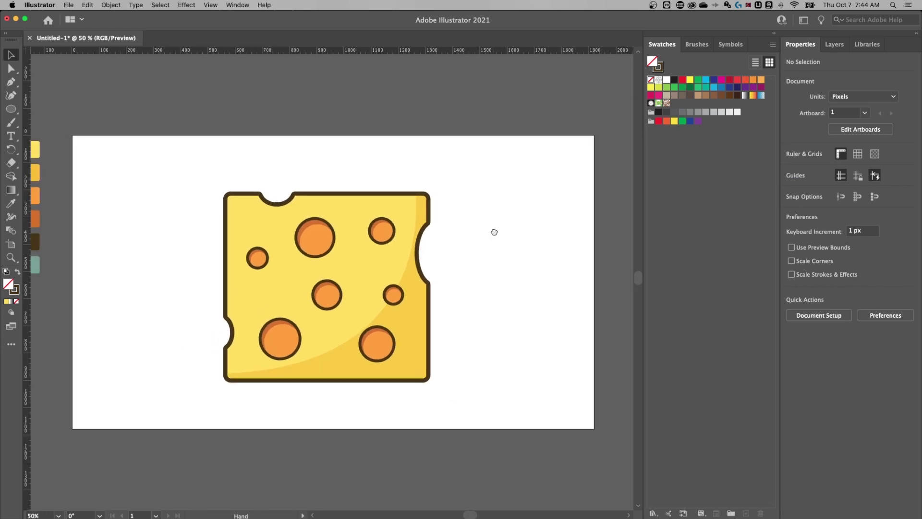
click(835, 45)
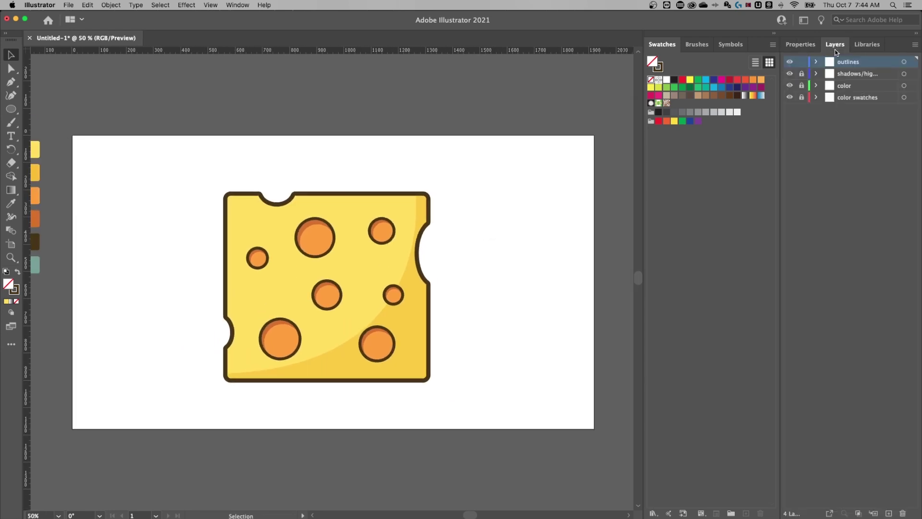
Step: Lock the outlines layer and add a layer named background between the color and color swatches layers
click(855, 98)
click(802, 62)
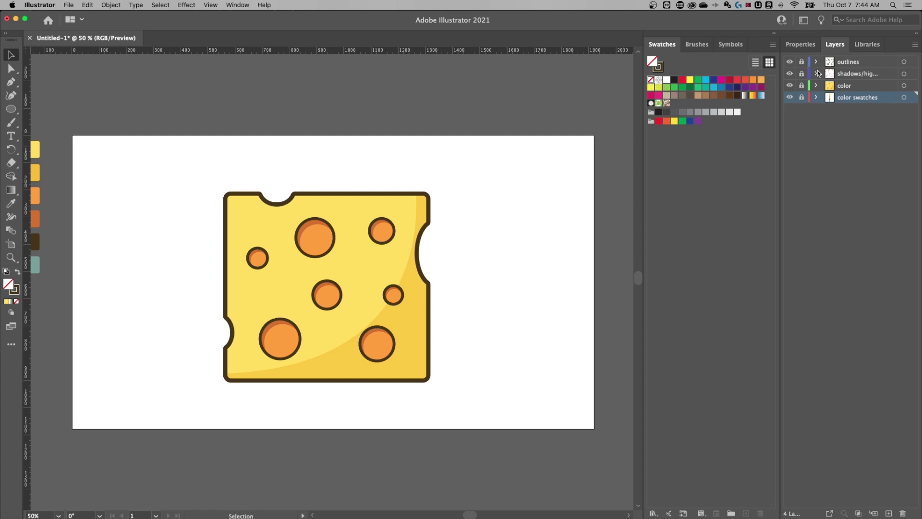
click(889, 514)
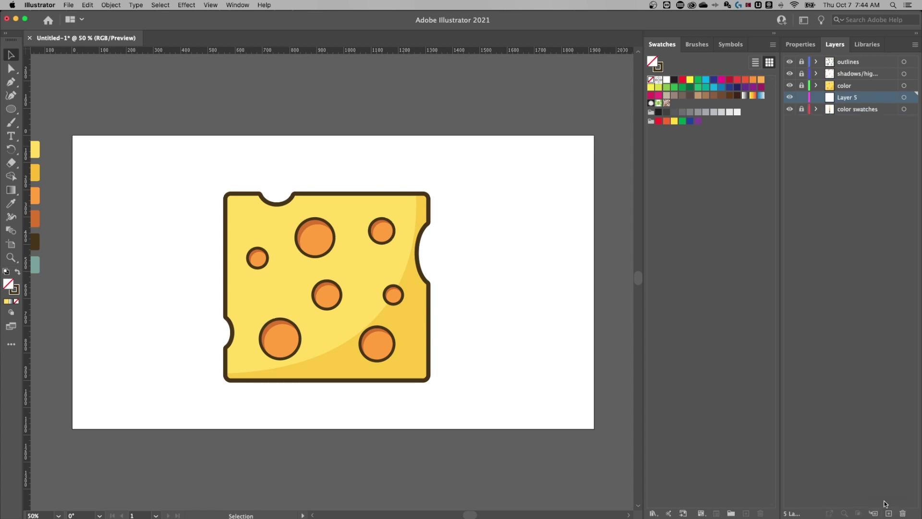
double_click(848, 98)
text(bac)
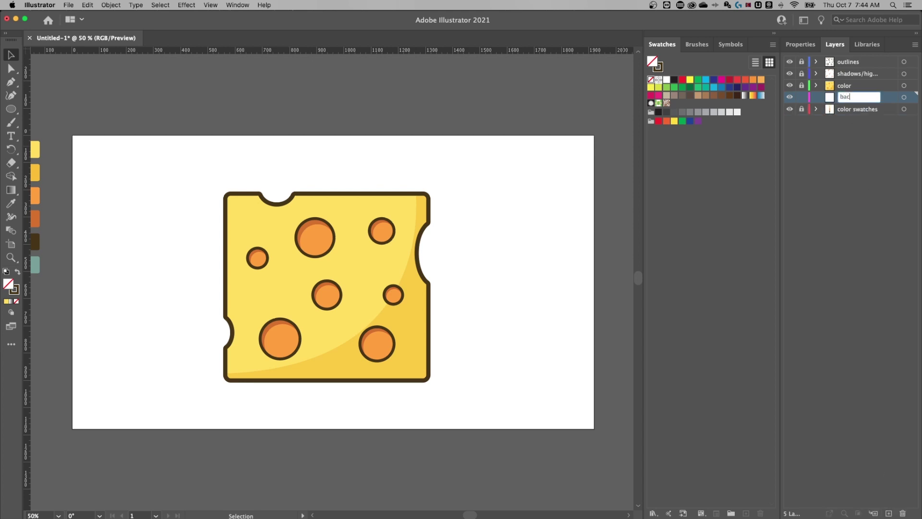
text(kground)
key(Return)
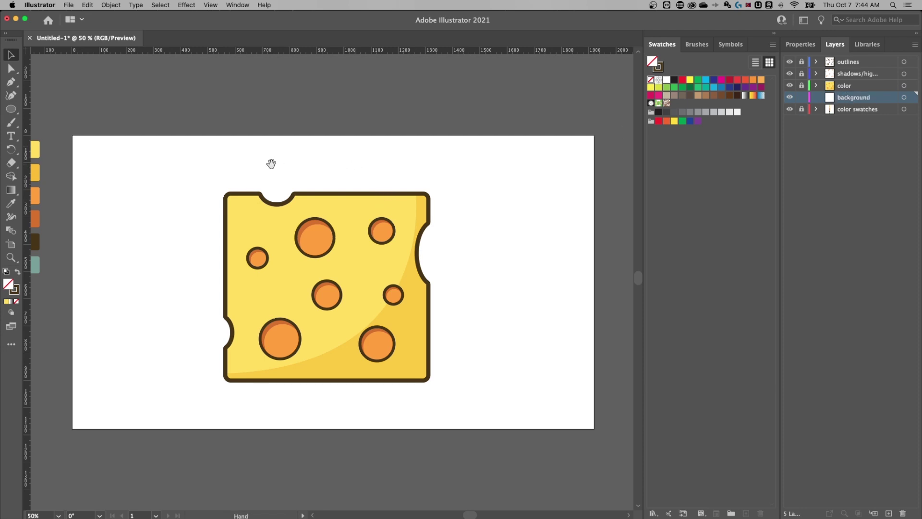
Step: Draw a rectangle covering the entire artboard on the background layer
drag(273, 160, 292, 156)
drag(10, 109, 46, 104)
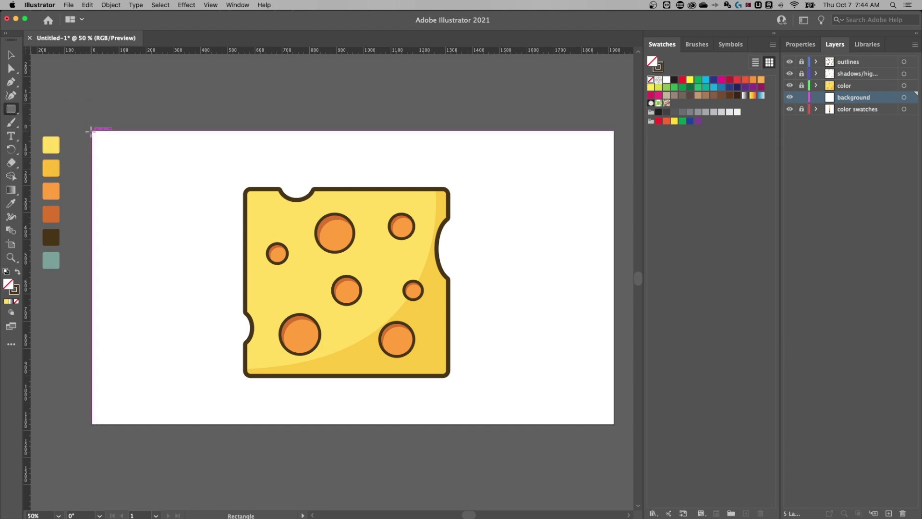
drag(91, 130, 614, 425)
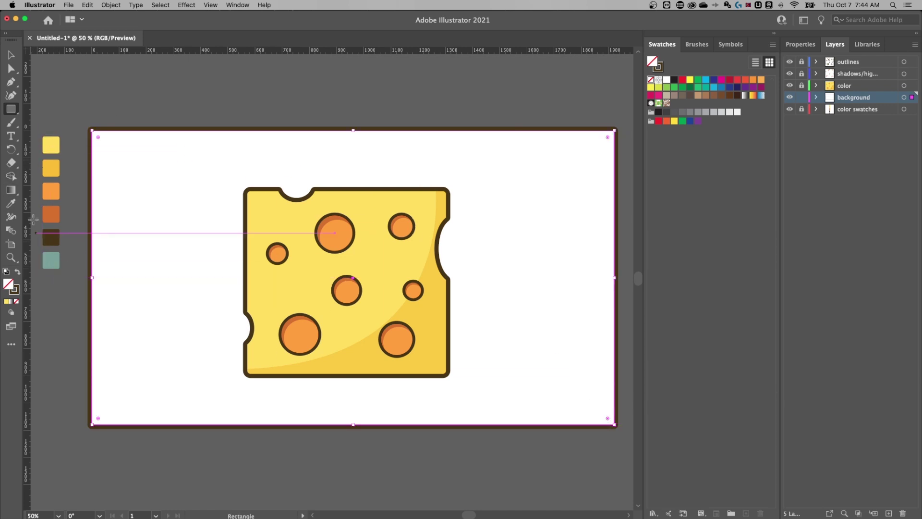
Step: Fill the background rectangle with the teal sampled from the color palette beside the artboard, without a stroke, and deselect it
key(super+shift+a)
key(i)
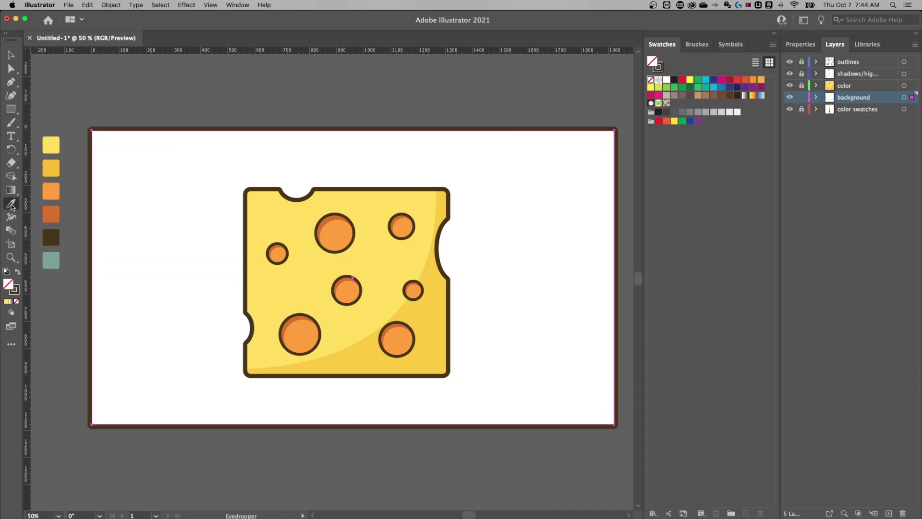
click(54, 255)
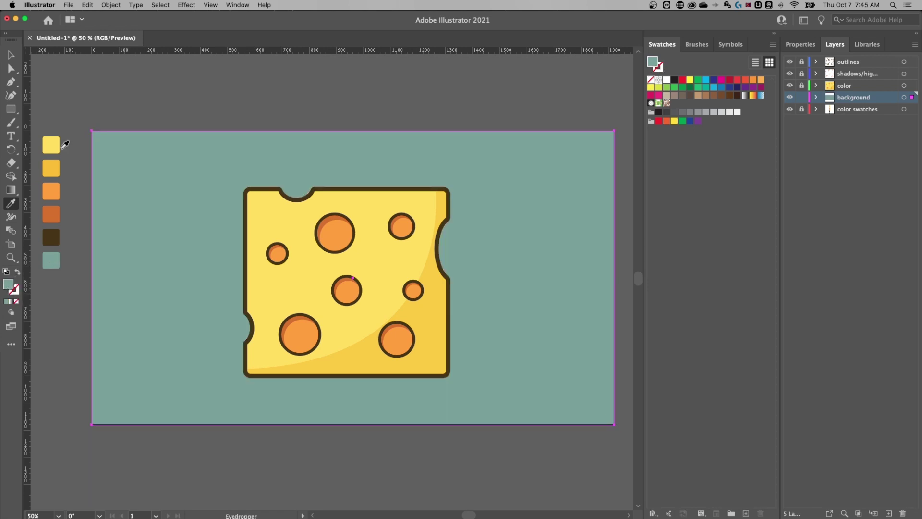
click(10, 56)
click(399, 104)
scroll(412, 106, right, 2)
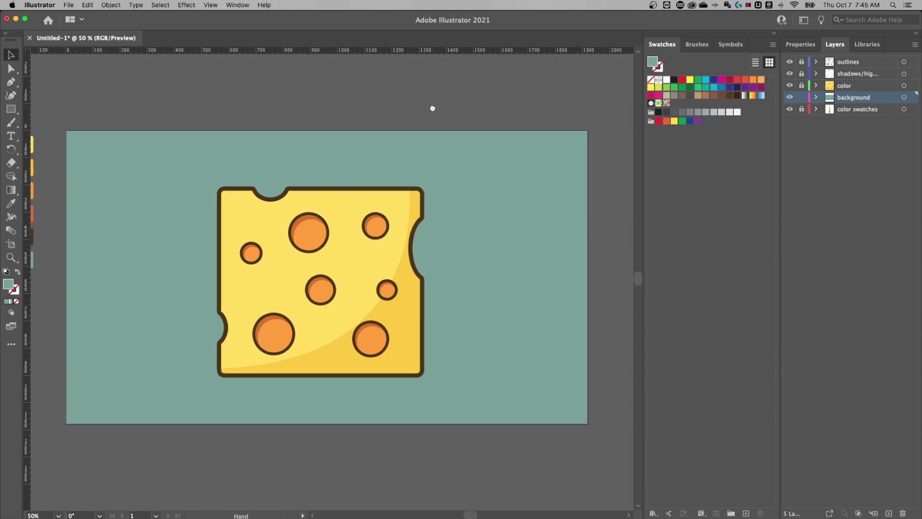
scroll(429, 159, down, 2)
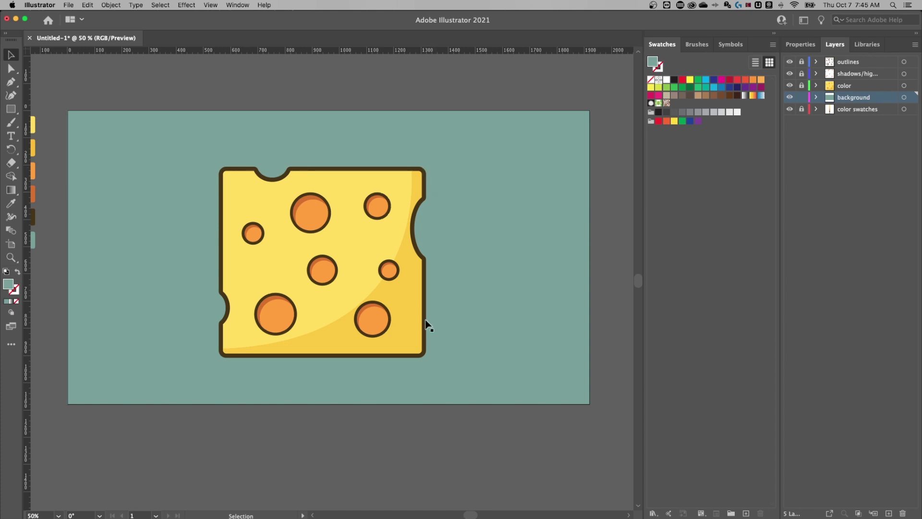
scroll(417, 192, down, 1)
scroll(418, 192, left, 1)
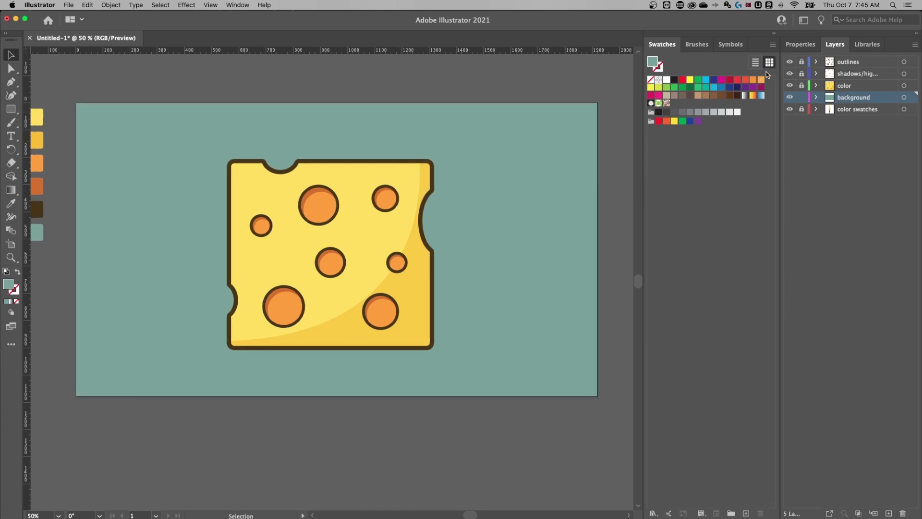
Step: Lock the background layer, unlock the color layer, and copy the yellow cheese body shape
click(801, 85)
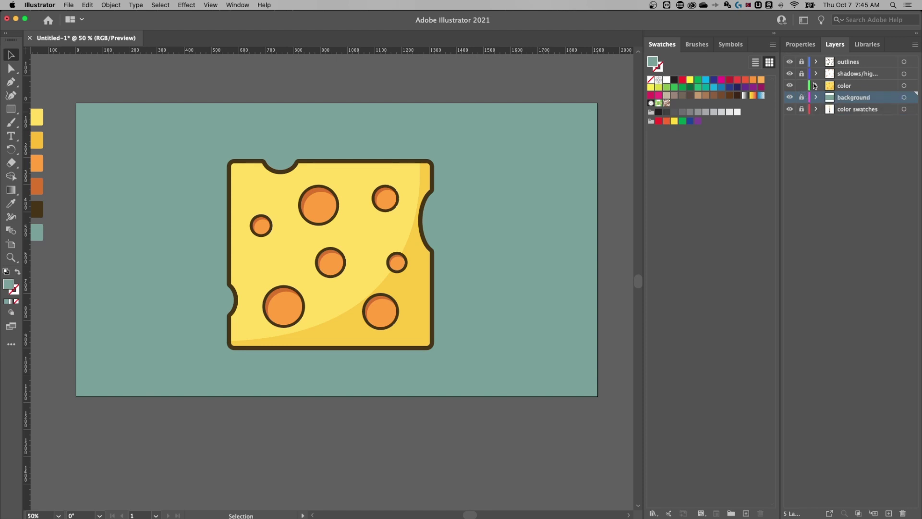
click(354, 176)
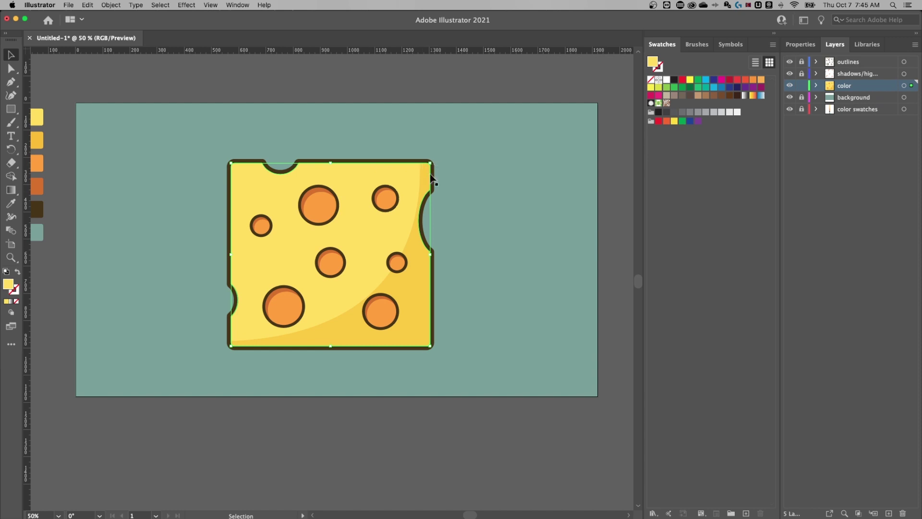
key(a)
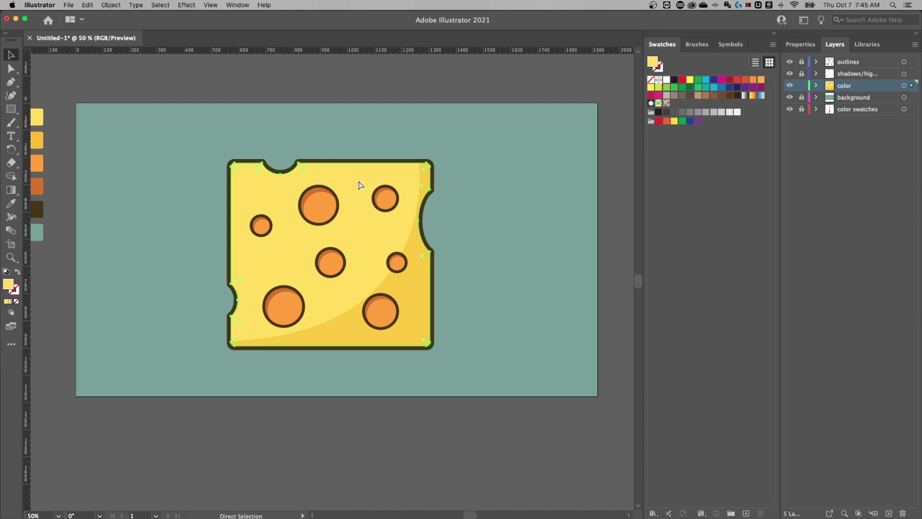
key(v)
Step: Add a layer named cheese shadow directly above the background layer
click(858, 99)
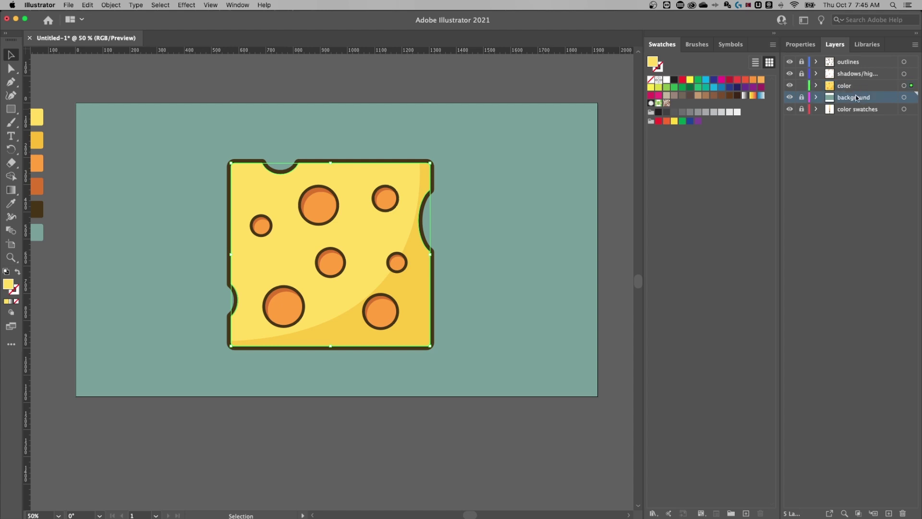
click(889, 513)
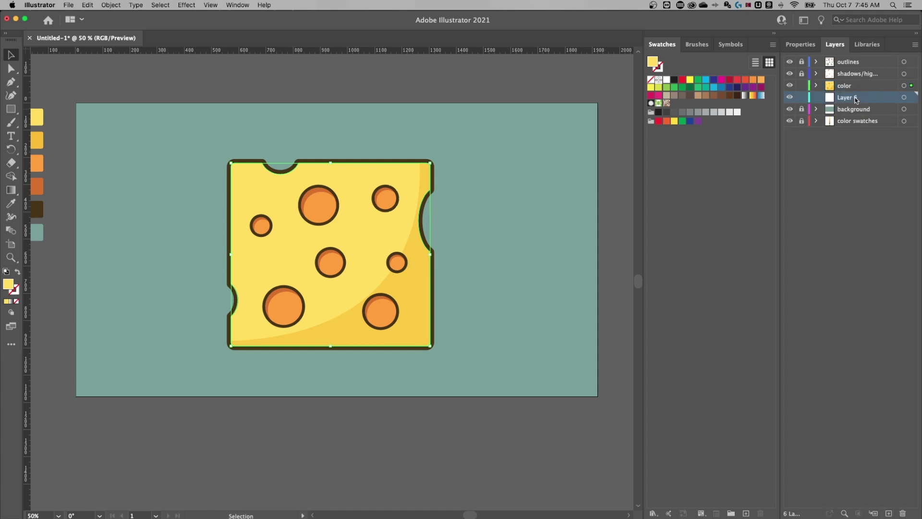
double_click(855, 98)
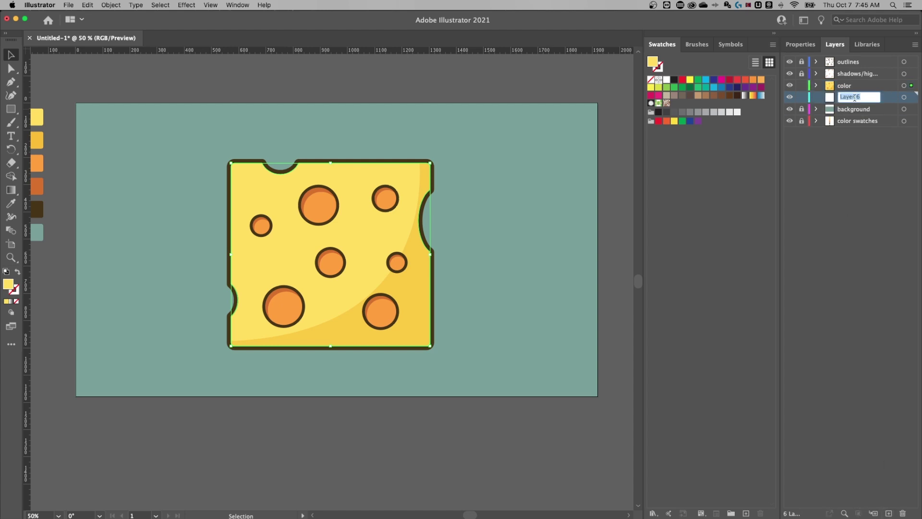
text(c)
text(heese shadow)
key(Return)
Step: Lock the color layer and paste the copied cheese body in place on the cheese shadow layer
click(802, 85)
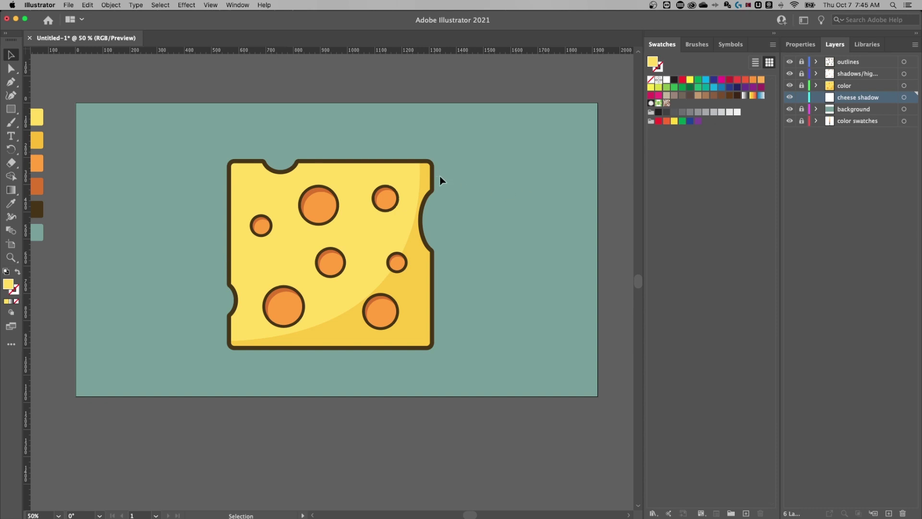
click(87, 5)
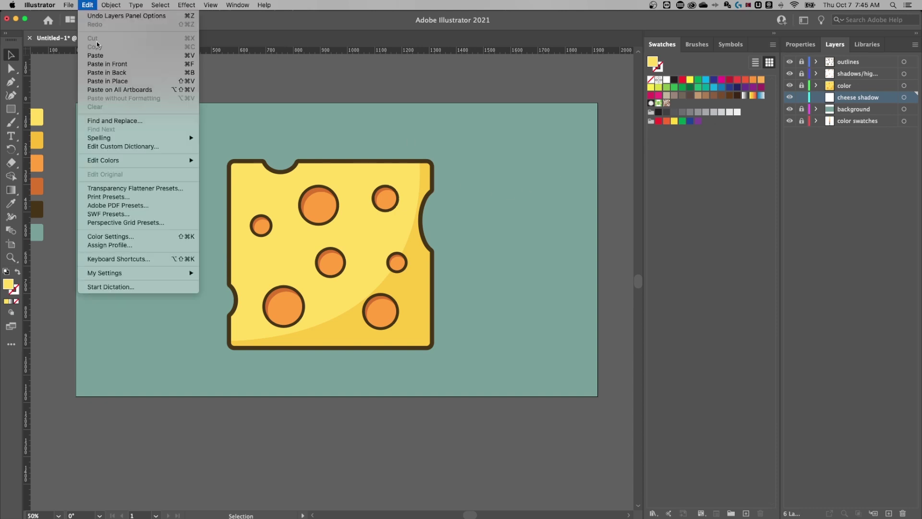
click(115, 81)
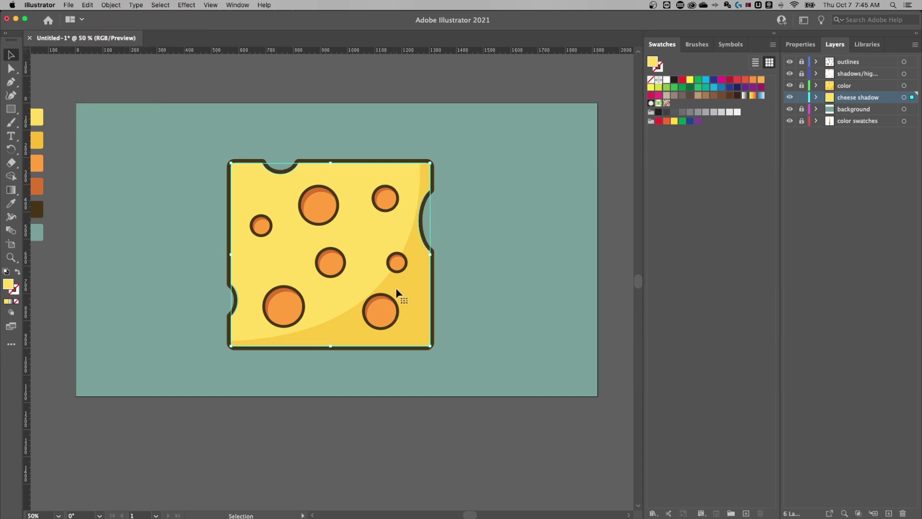
Step: Offset the pasted cheese shape slightly down and right of the cheese, to about X 966 px and Y 586 px
drag(372, 230, 380, 238)
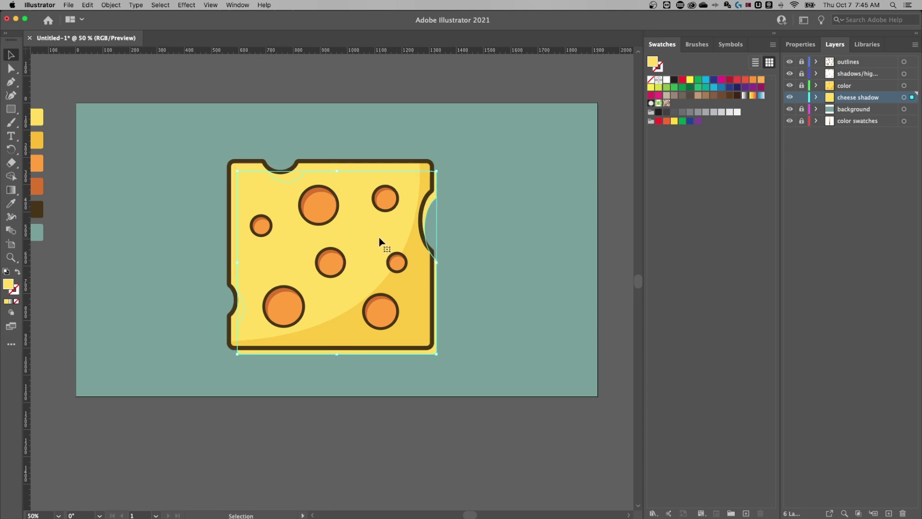
key(Right)
key(Right)
key(Right)
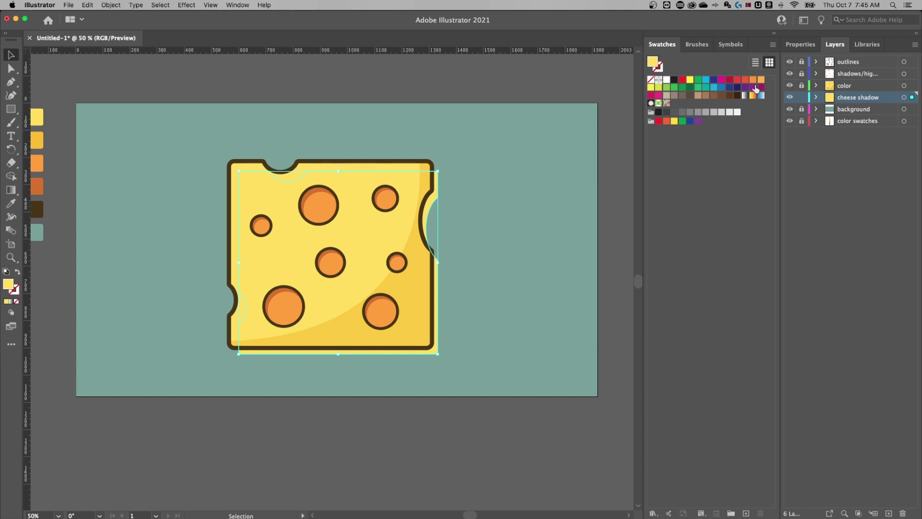
Step: Fill the offset cheese shape with black, lower its opacity to 25%, and deselect it
click(800, 44)
click(792, 167)
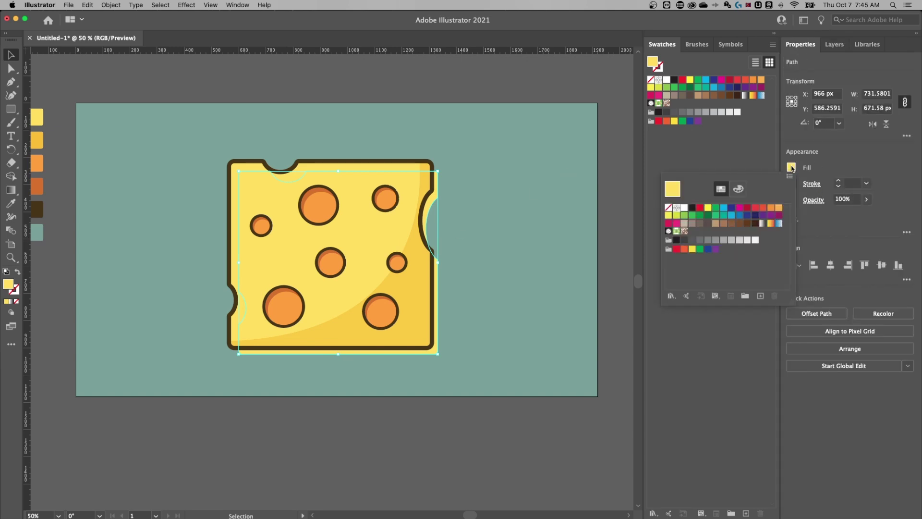
click(676, 240)
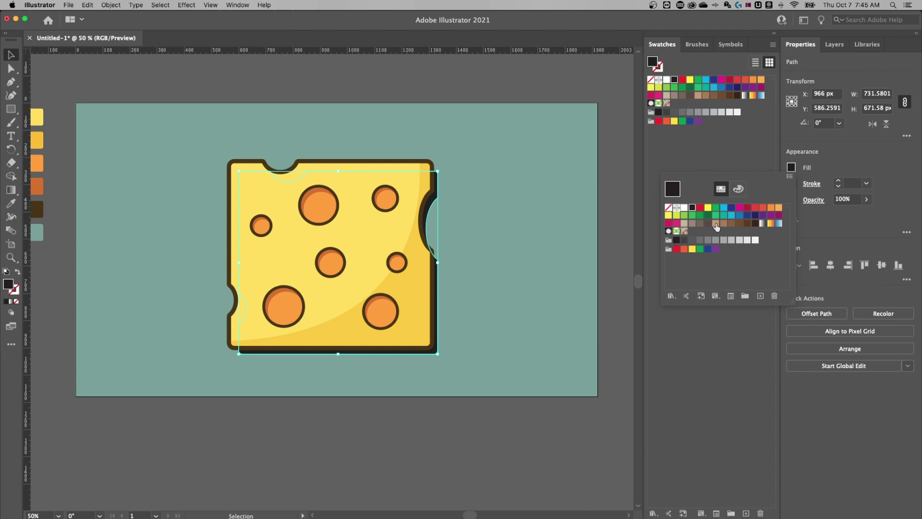
click(848, 144)
click(851, 199)
text(2)
key(Return)
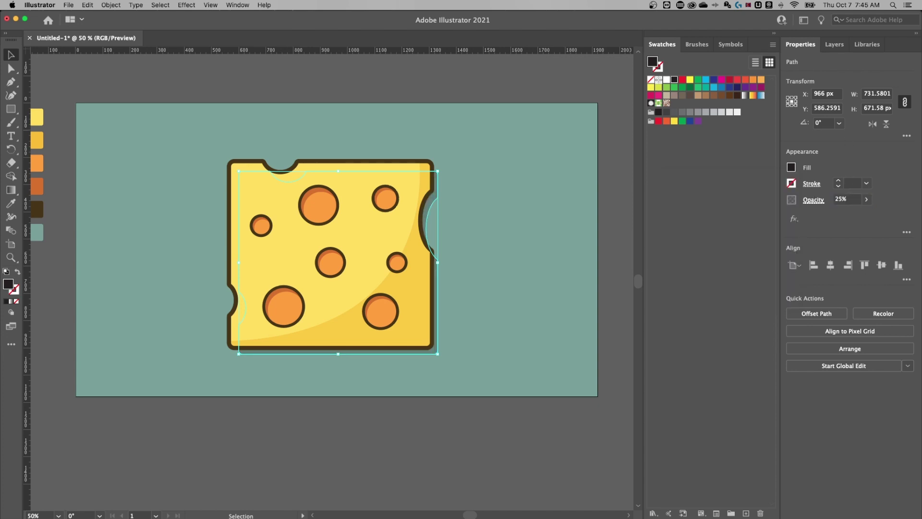
click(492, 164)
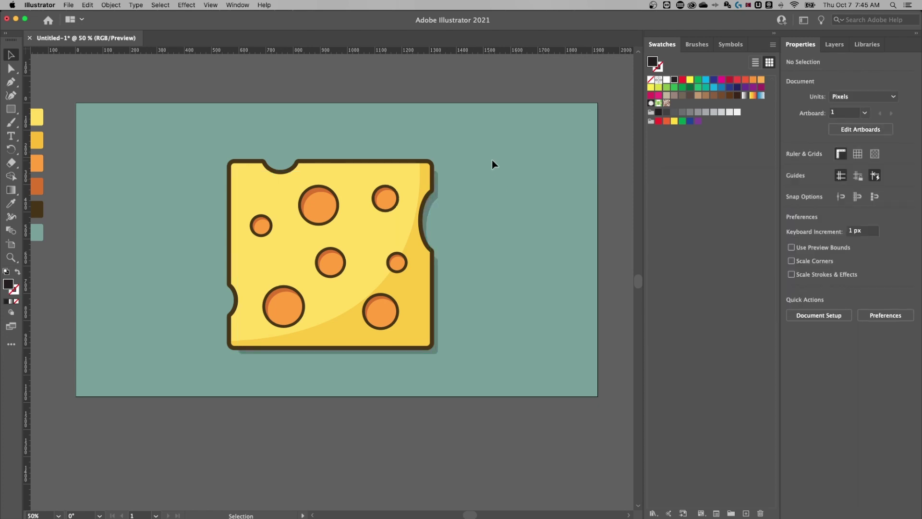
Step: Set the cheese shadow's opacity to 15% and deselect it
click(433, 355)
click(847, 198)
text(15)
key(Return)
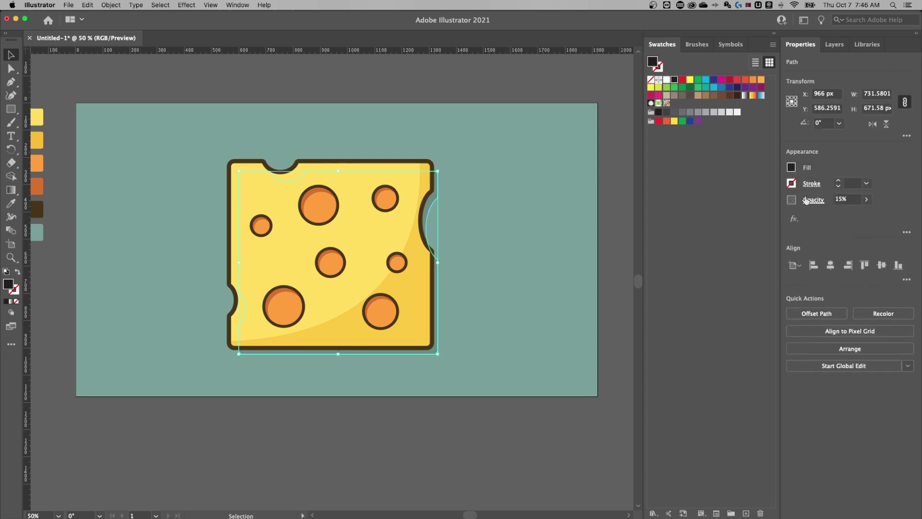
click(422, 91)
Step: Examine the cheese shadow up close along the cheese's edges and against the whole artboard
key(super+equal)
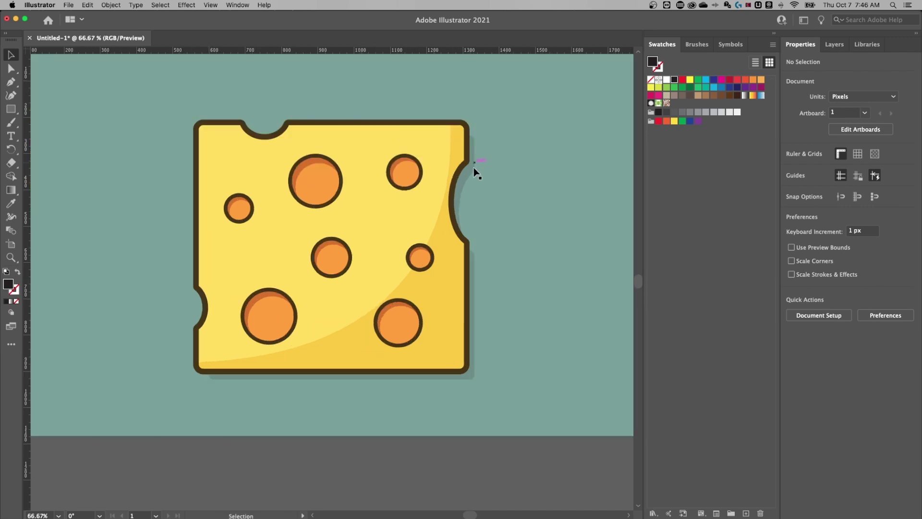
click(467, 177)
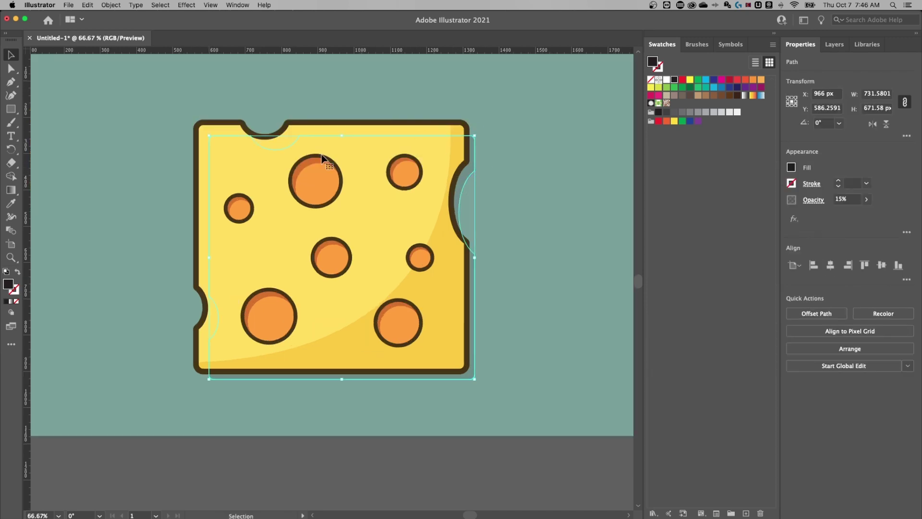
key(super+minus)
key(super+minus)
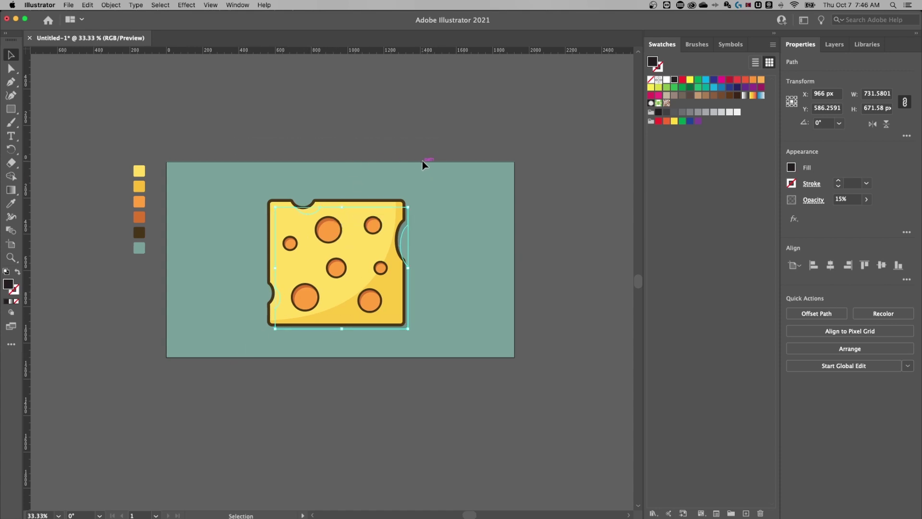
key(a)
key(super+equal)
key(v)
Step: Unlock the color, shadows, and outlines layers, keeping the background and color swatches layers locked
click(834, 44)
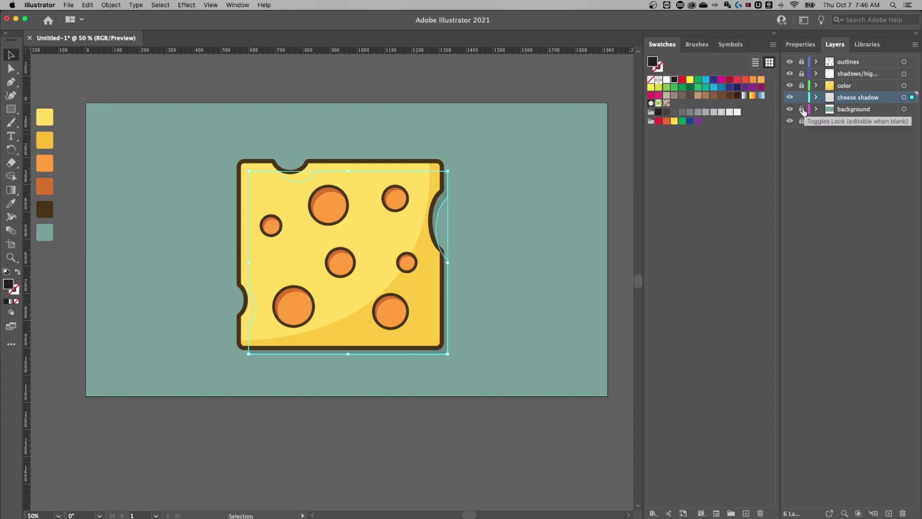
click(802, 87)
drag(801, 89, 802, 62)
Step: Rotate all the cheese artwork together with its shadow a few degrees clockwise, and lock the outlines, shadows, color, and cheese shadow layers
key(super+a)
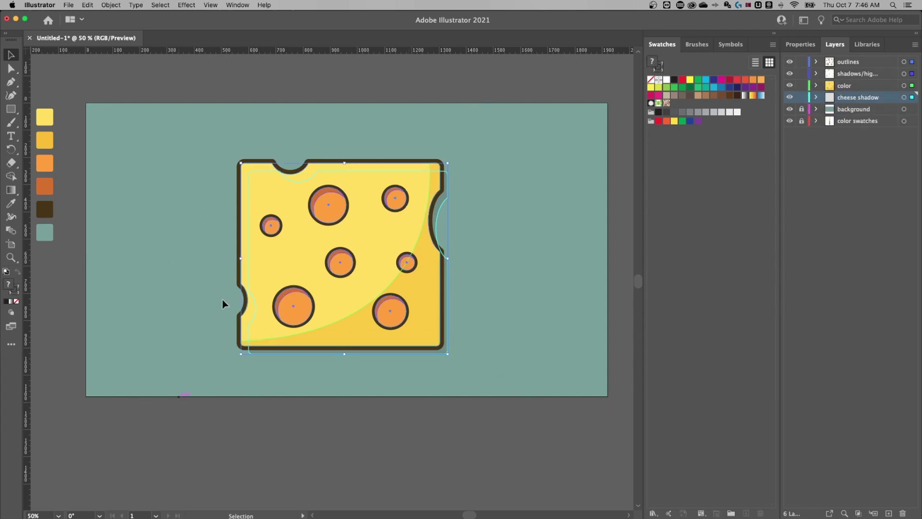
drag(237, 160, 241, 158)
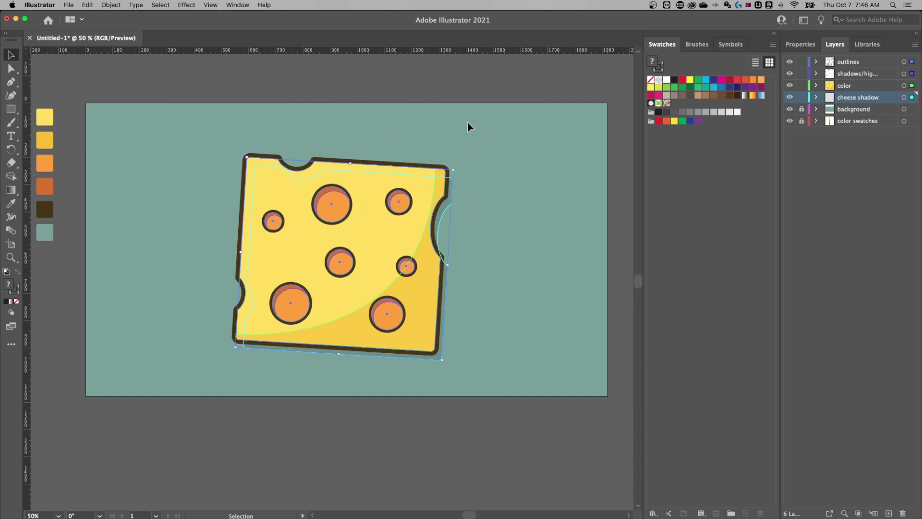
drag(809, 97, 801, 62)
mouse_move(490, 112)
mouse_down()
mouse_move(506, 114)
mouse_move(495, 127)
mouse_up()
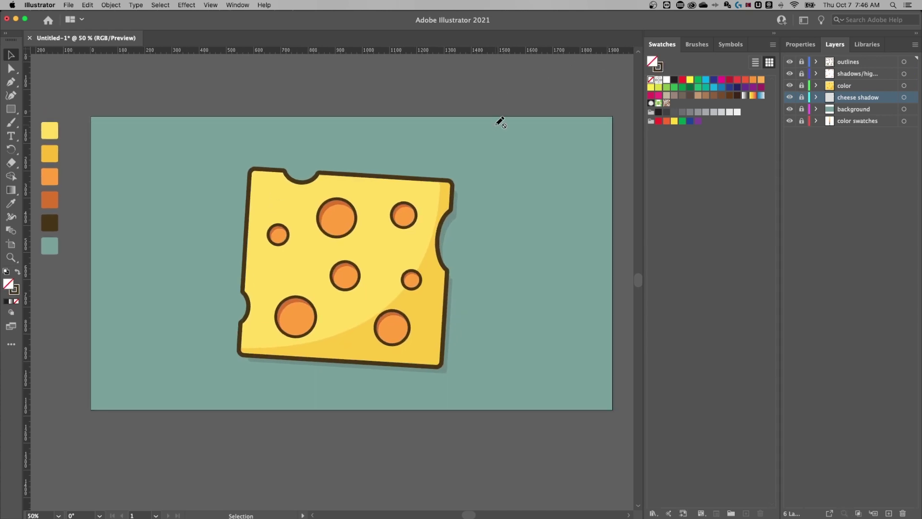